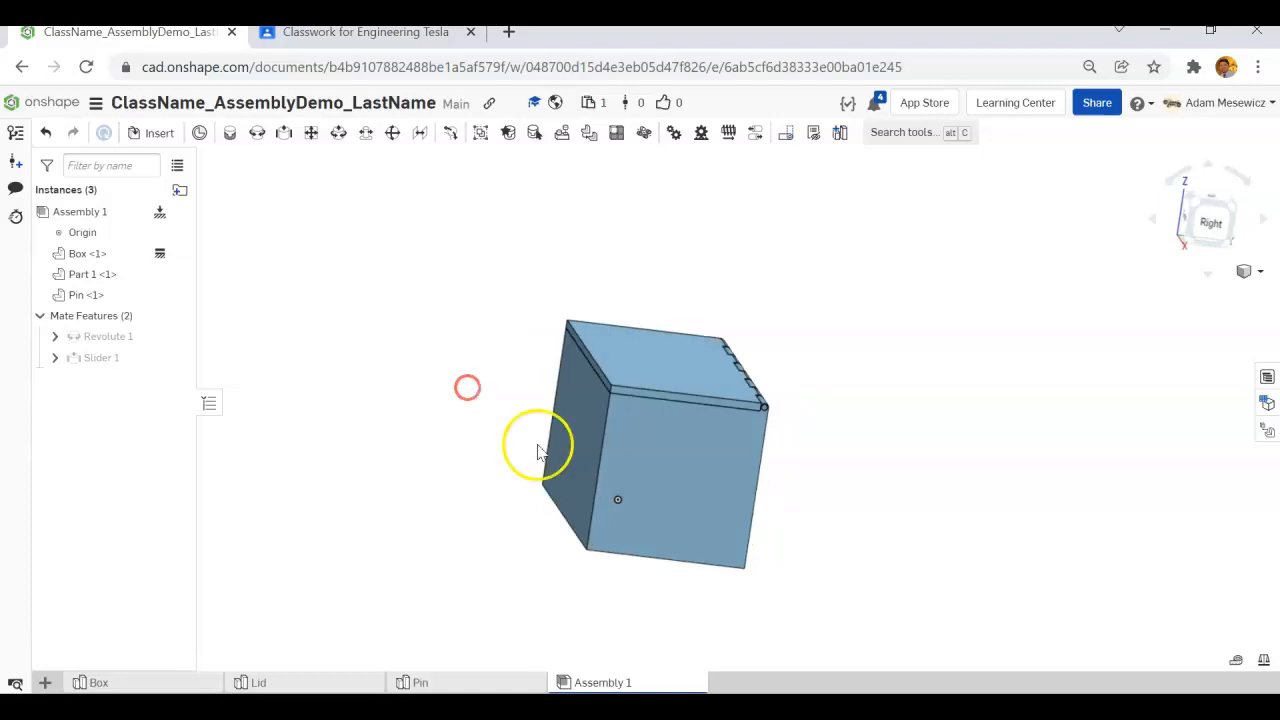
# Look over the Box, Lid and Pin part studios and return to the finished assembly.
pyautogui.click(133, 680)
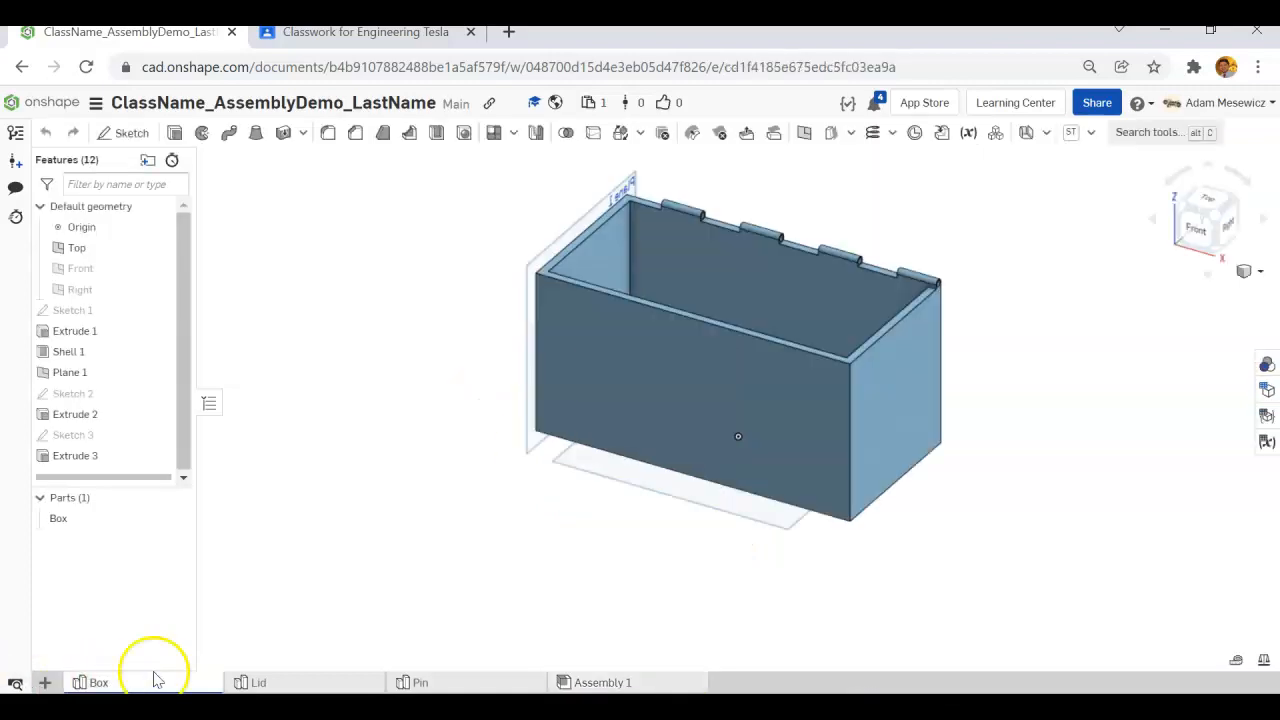
pyautogui.click(297, 686)
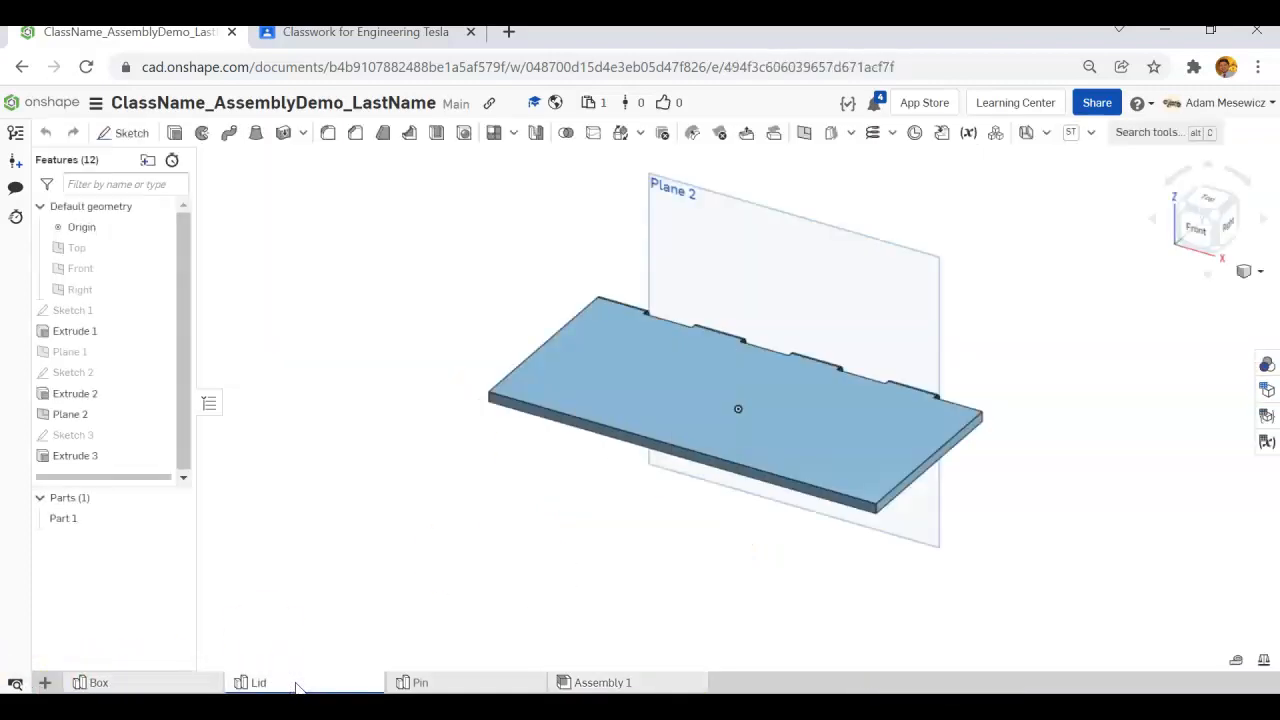
pyautogui.click(473, 683)
pyautogui.moveTo(731, 457); pyautogui.dragTo(731, 449, button='right')
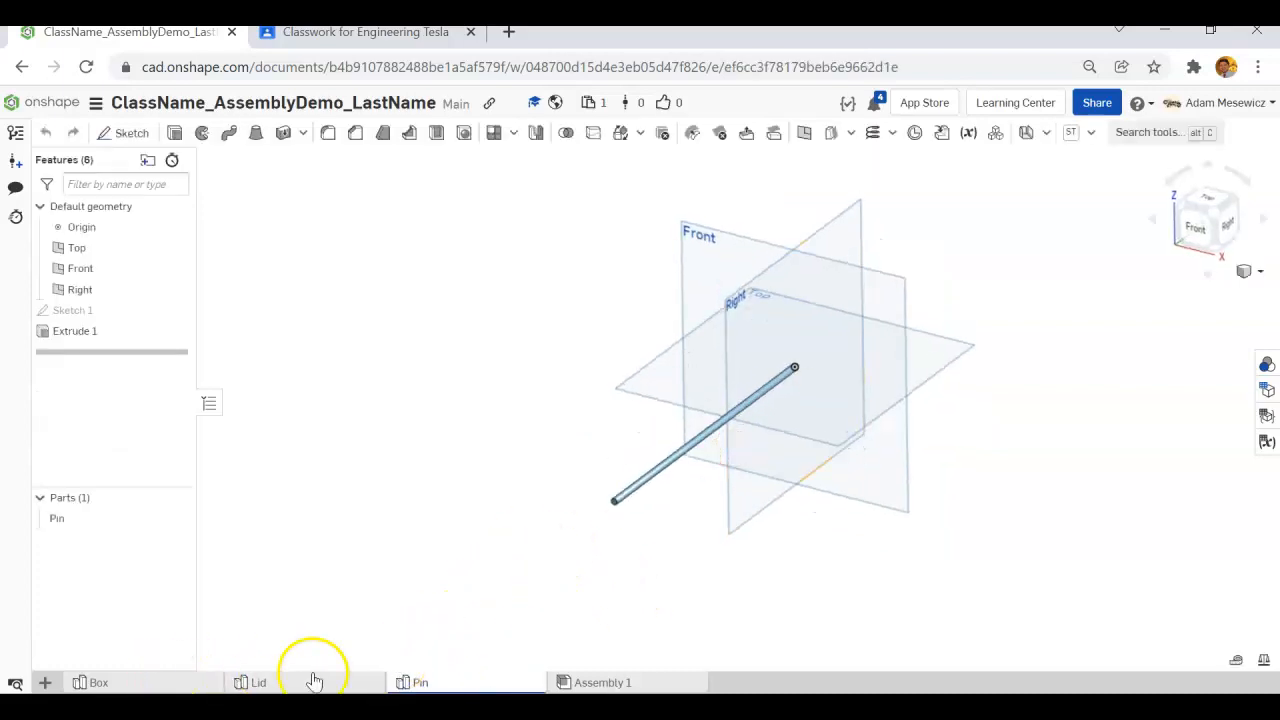
pyautogui.moveTo(456, 687)
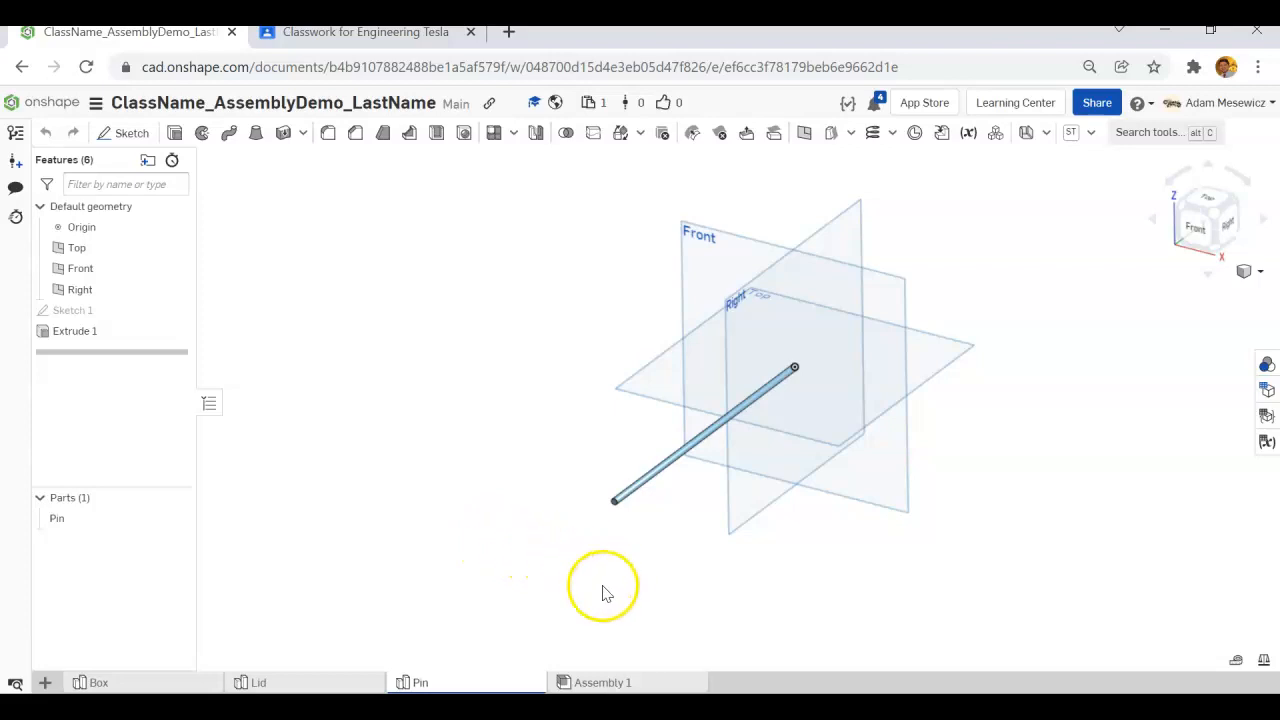
pyautogui.moveTo(631, 683)
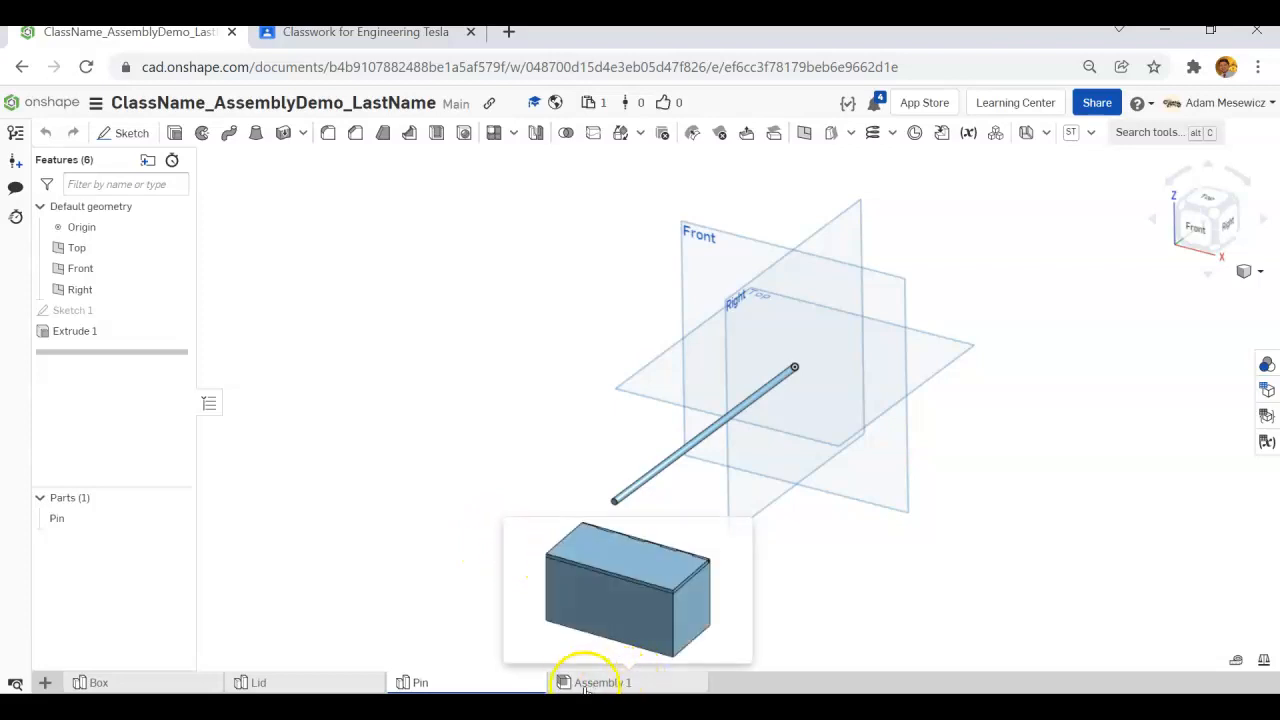
pyautogui.click(584, 684)
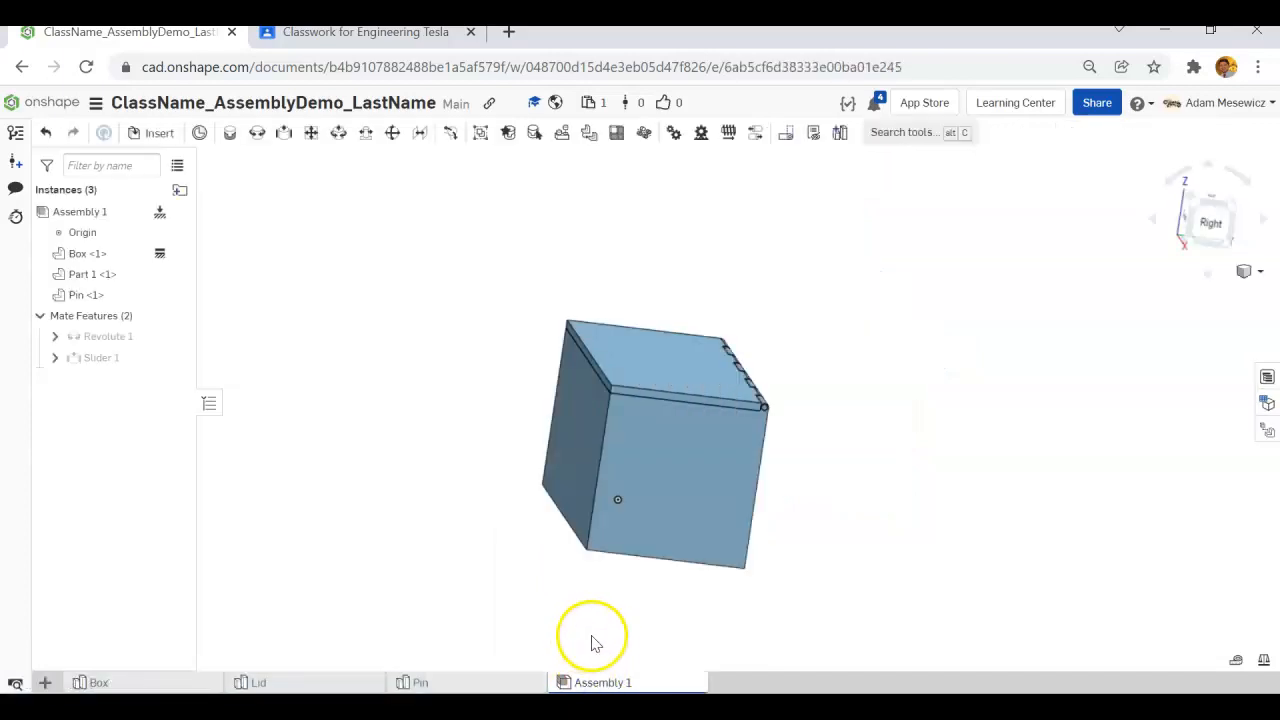
# Swing the lid of the hinged box open and closed and examine the hinge motion from several angles.
pyautogui.moveTo(515, 500); pyautogui.dragTo(467, 478, button='right')
pyautogui.moveTo(612, 374); pyautogui.dragTo(856, 446)
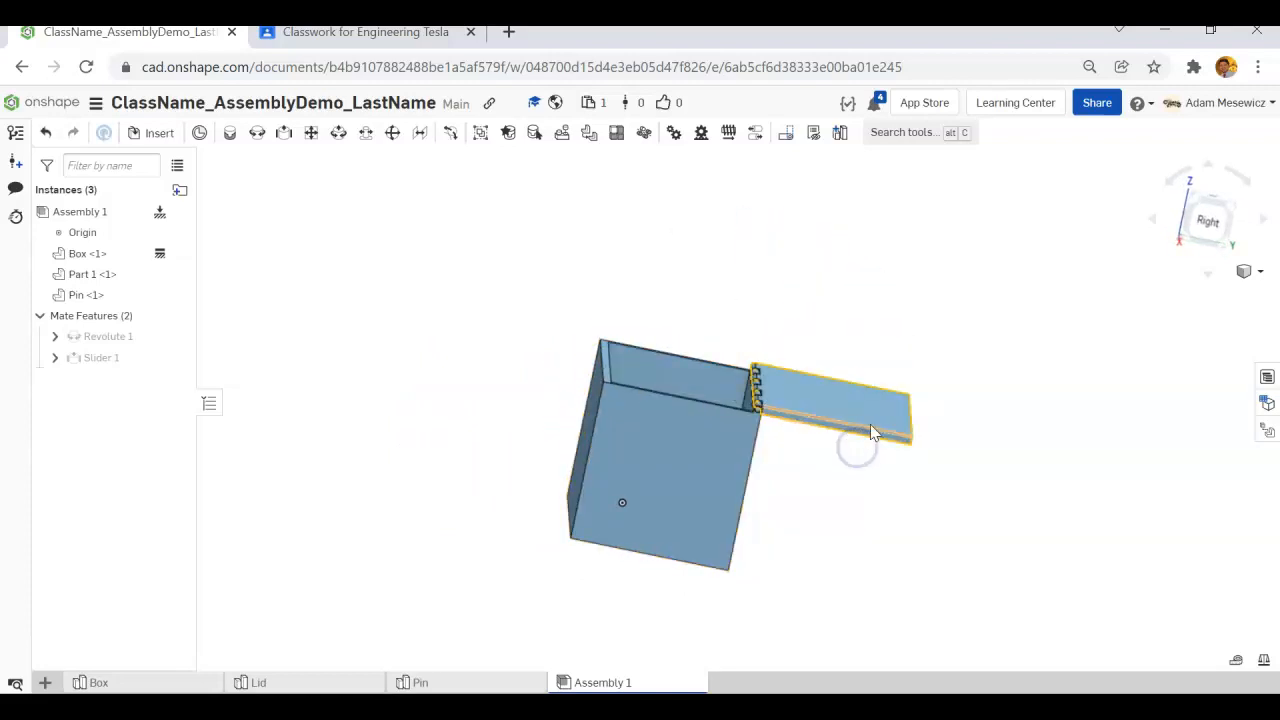
pyautogui.moveTo(731, 349); pyautogui.dragTo(997, 608)
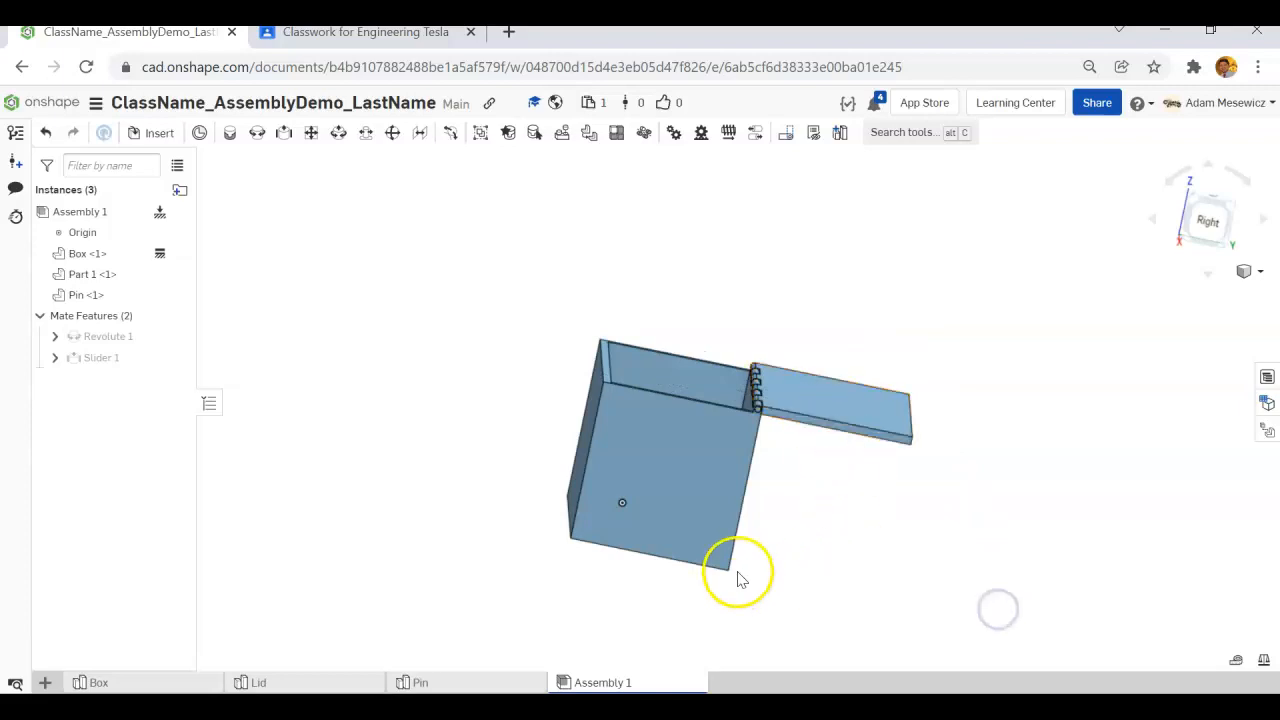
pyautogui.moveTo(807, 350); pyautogui.dragTo(829, 337, button='right')
pyautogui.scroll(6, 771, 394)
pyautogui.moveTo(713, 427); pyautogui.dragTo(914, 506, button='middle')
pyautogui.scroll(-8, 906, 494)
pyautogui.moveTo(892, 502); pyautogui.dragTo(877, 471, button='right')
pyautogui.click(898, 565)
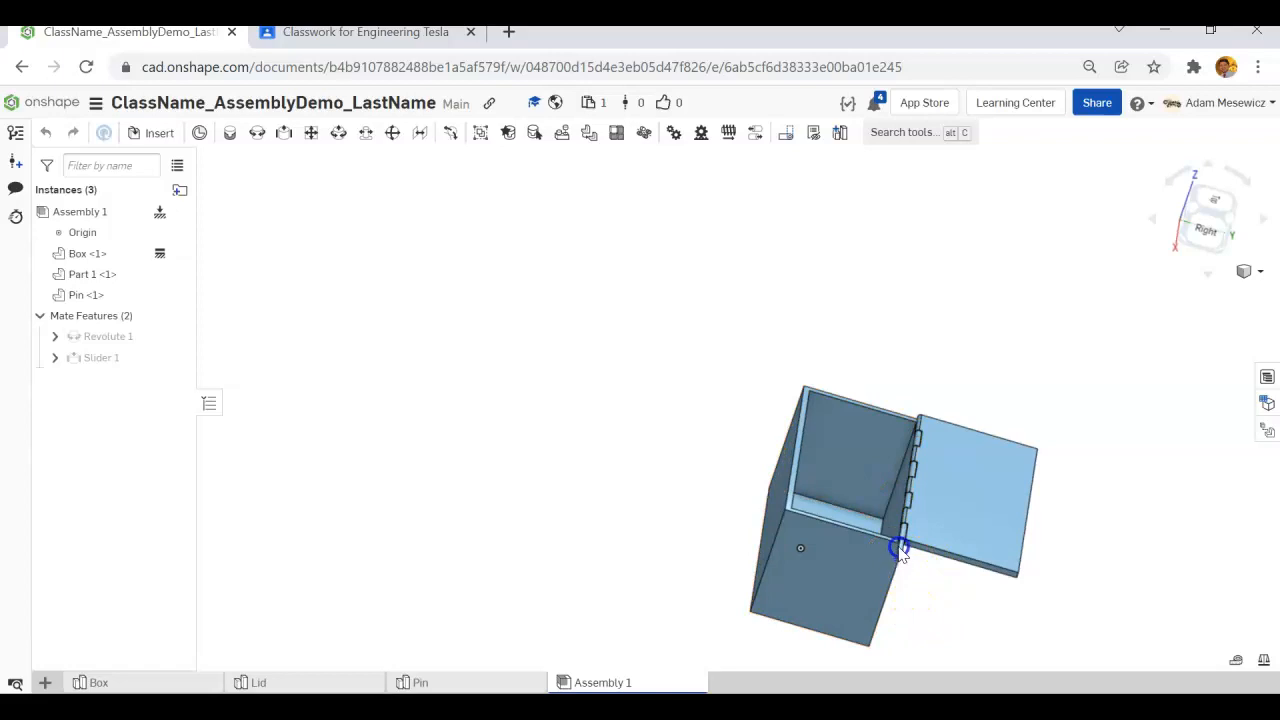
pyautogui.click(858, 450)
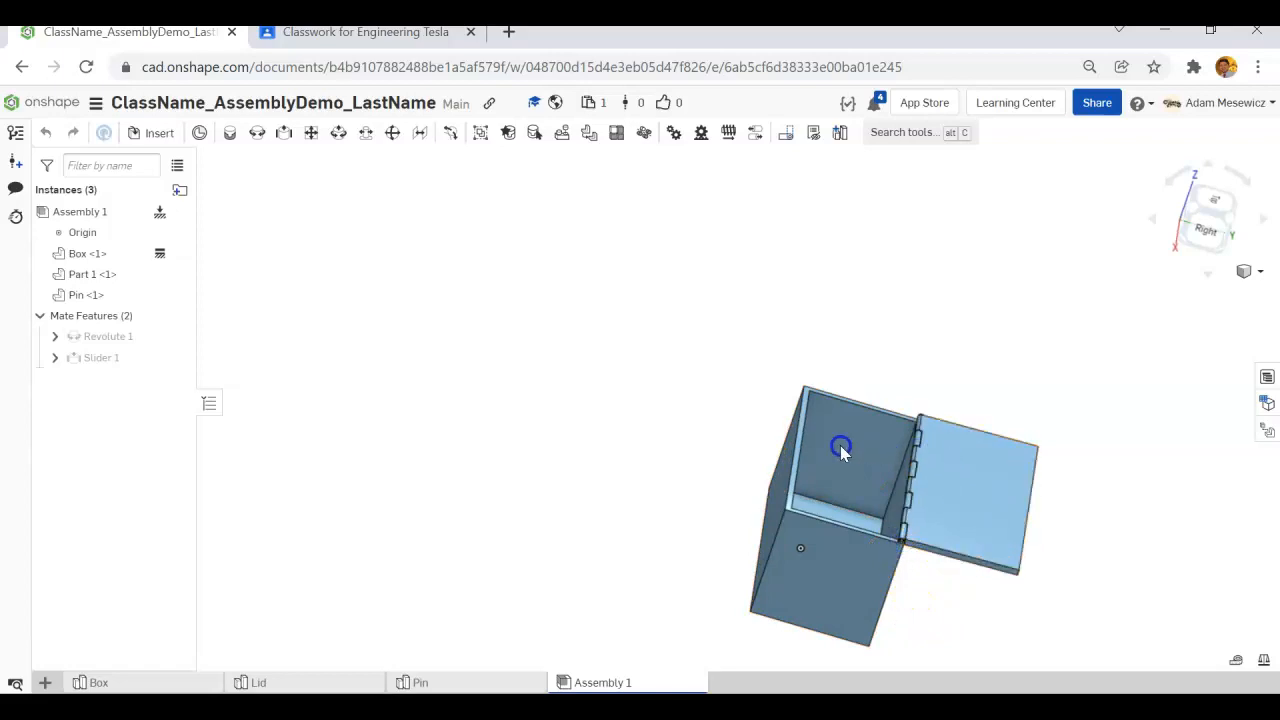
pyautogui.moveTo(753, 486); pyautogui.dragTo(806, 358)
pyautogui.moveTo(890, 471); pyautogui.dragTo(771, 539)
pyautogui.scroll(-5, 684, 461)
pyautogui.scroll(5, 779, 484)
pyautogui.moveTo(614, 496); pyautogui.dragTo(987, 503, button='right')
pyautogui.click(921, 510)
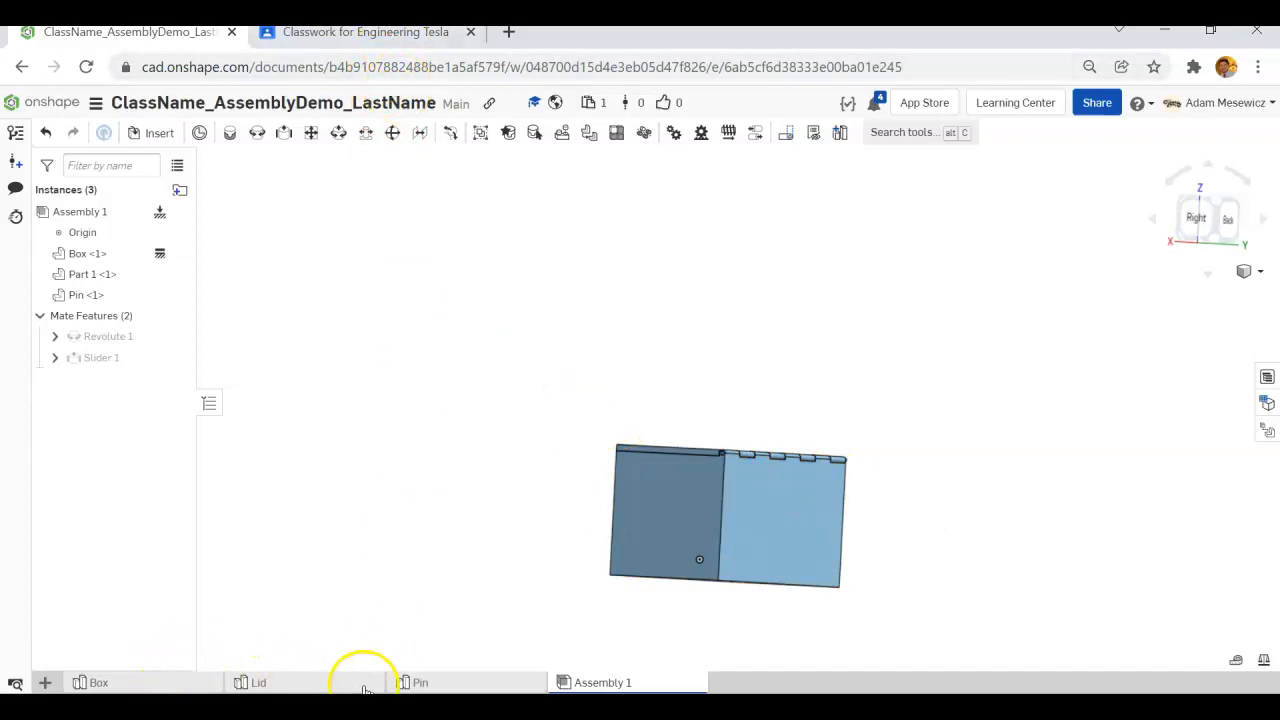
# Switch to Google Classroom, open the assignment's linked Onshape document and copy its workspace as ClassName_AssemblyDemo_LastName.
pyautogui.click(402, 33)
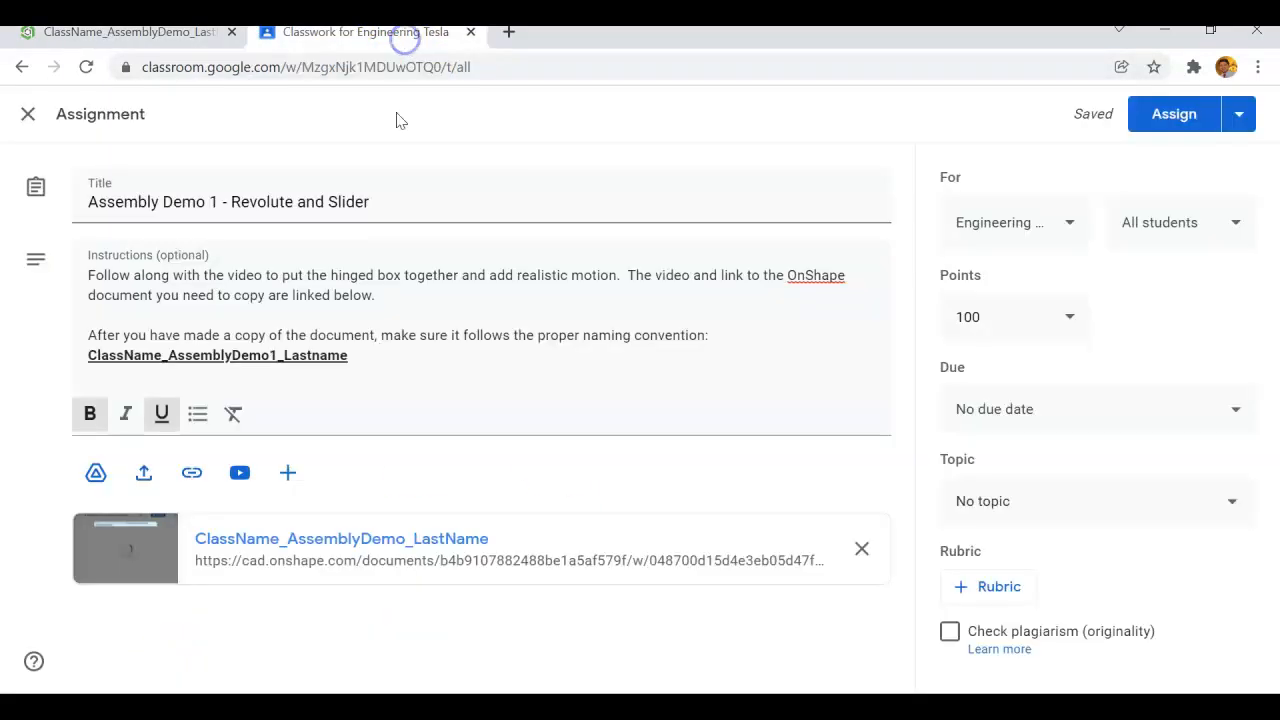
pyautogui.click(345, 541)
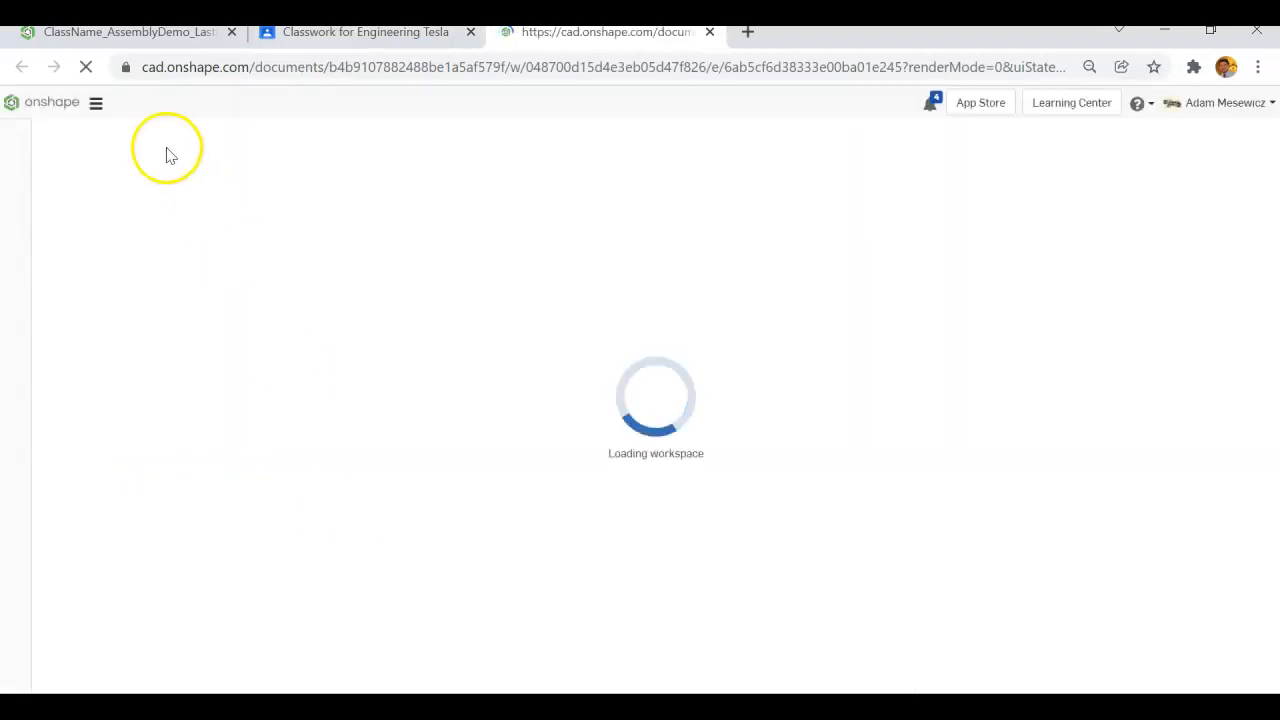
pyautogui.click(96, 106)
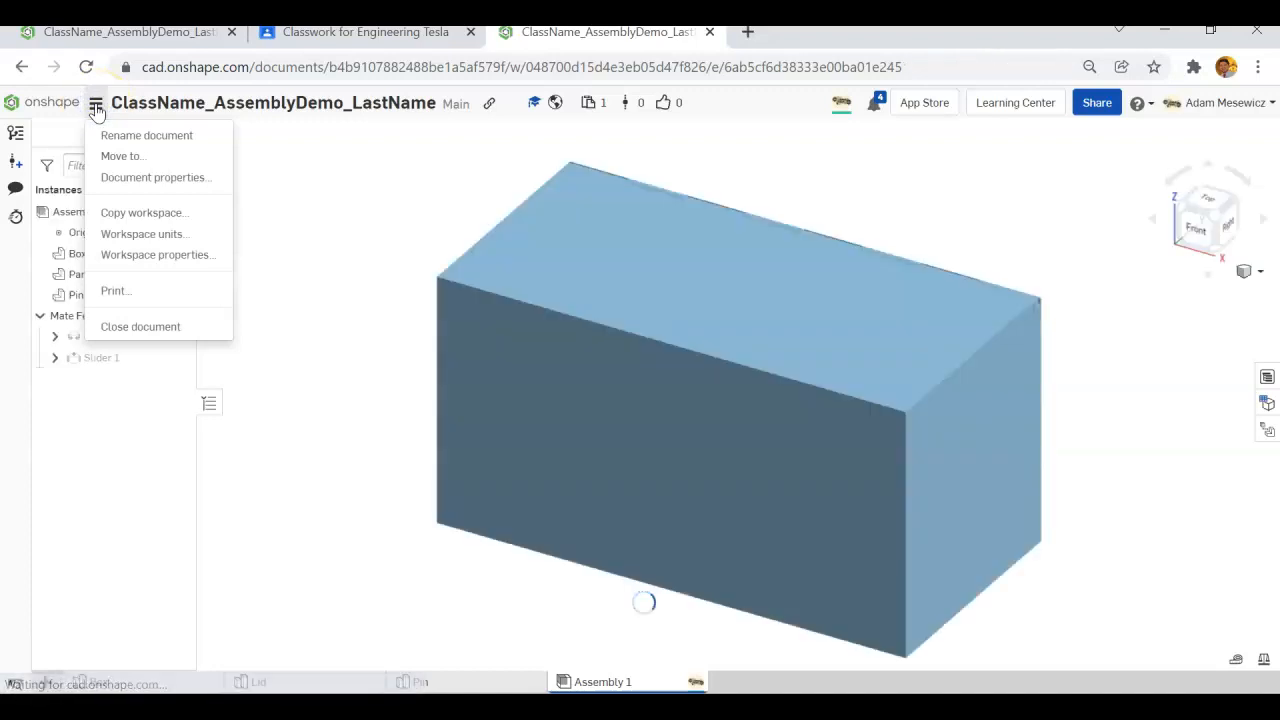
pyautogui.click(166, 216)
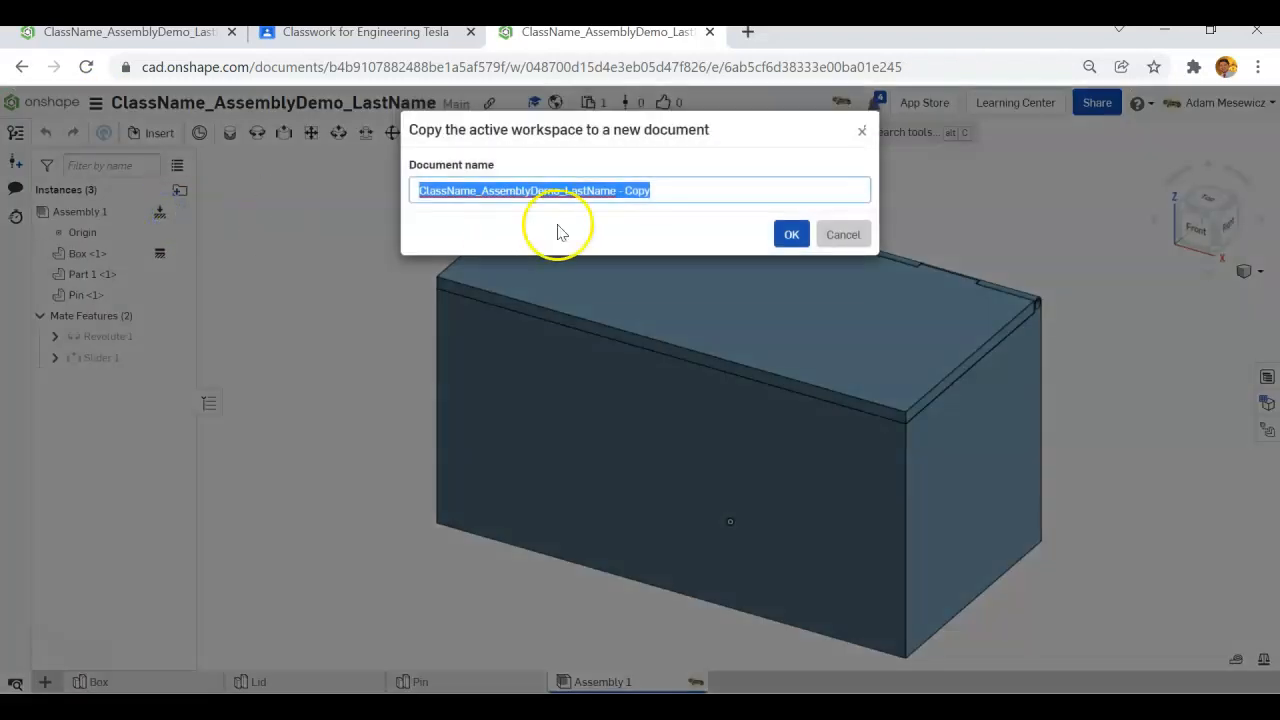
pyautogui.click(473, 192)
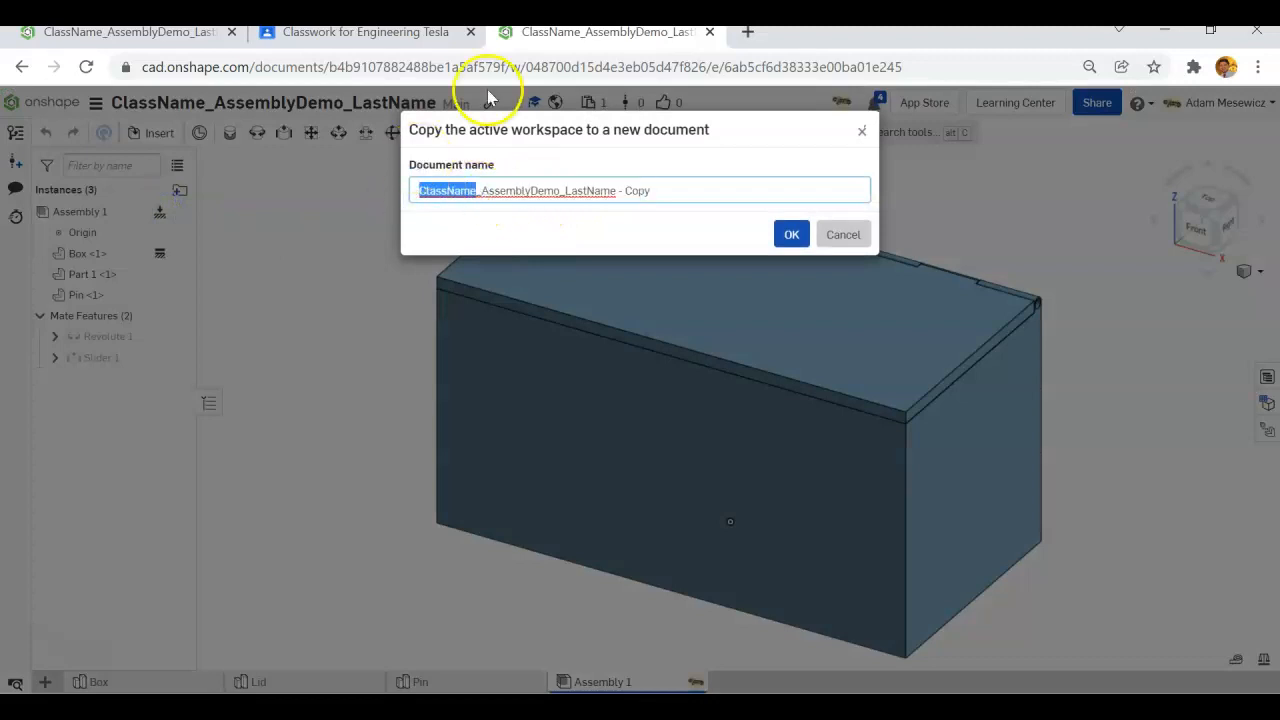
pyautogui.moveTo(565, 191); pyautogui.dragTo(648, 187)
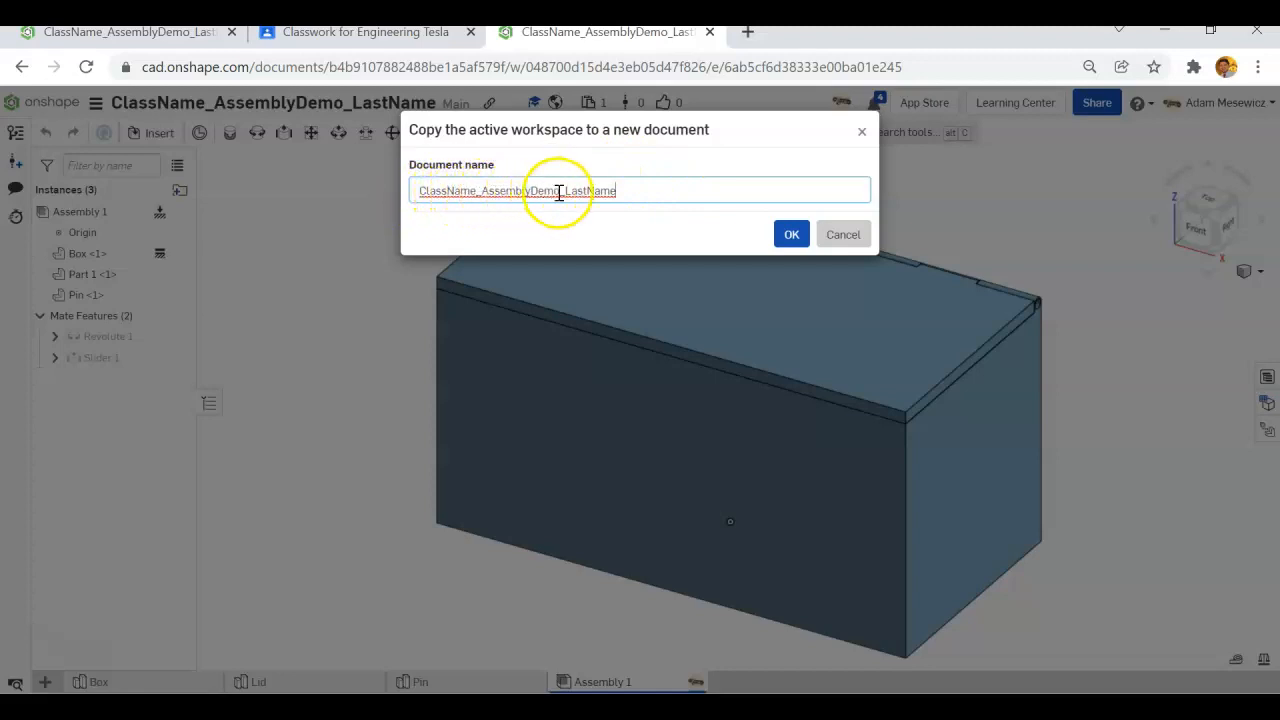
pyautogui.click(791, 234)
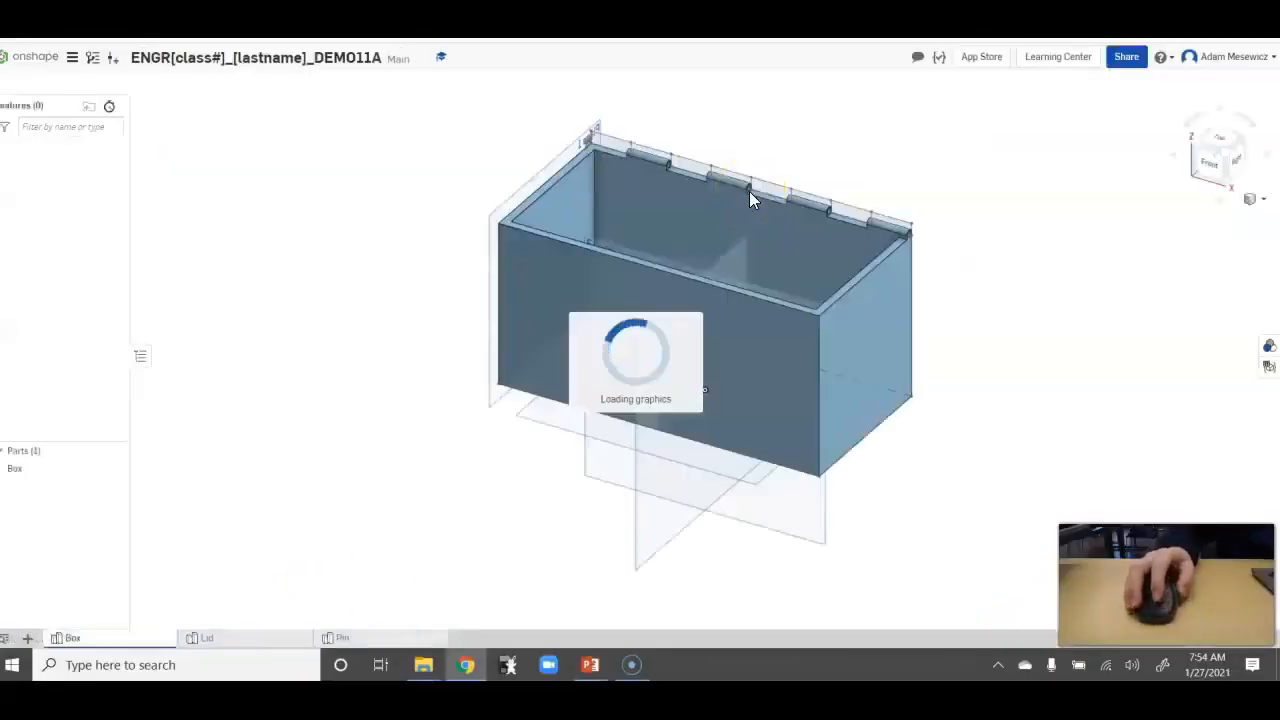
# Review the Lid and Pin part studios and create a new assembly in the document.
pyautogui.click(222, 639)
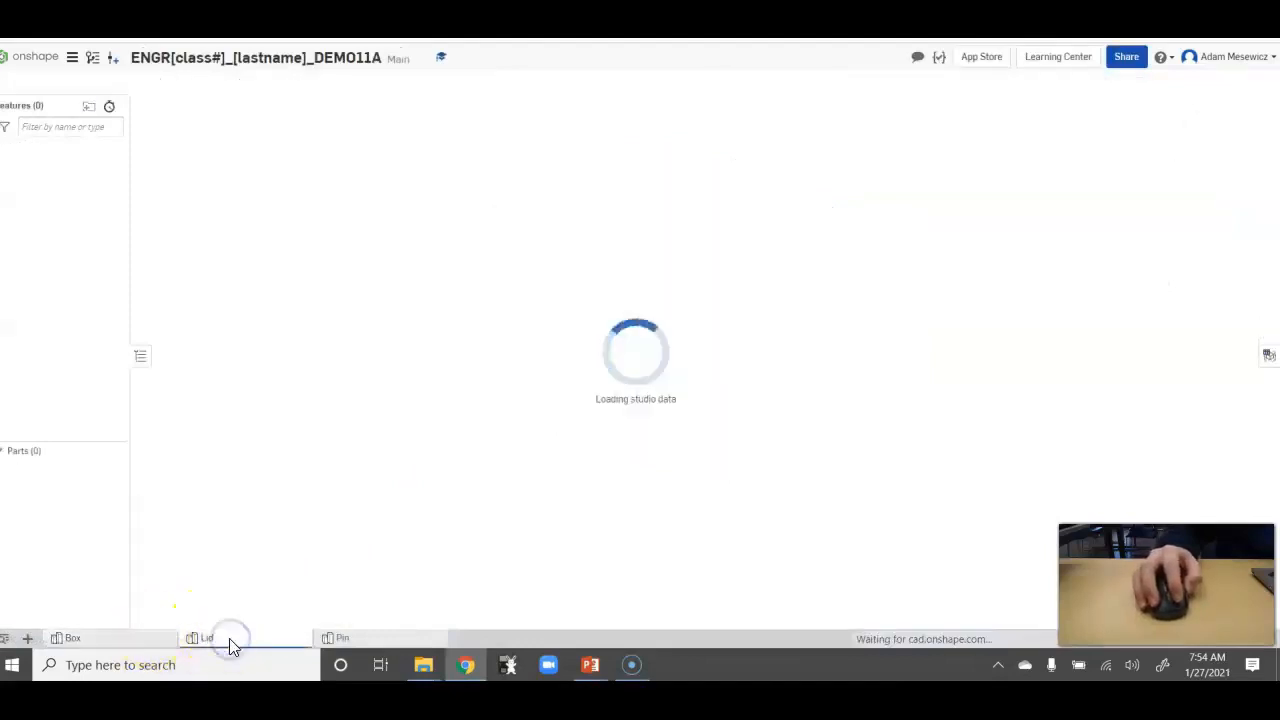
pyautogui.click(380, 640)
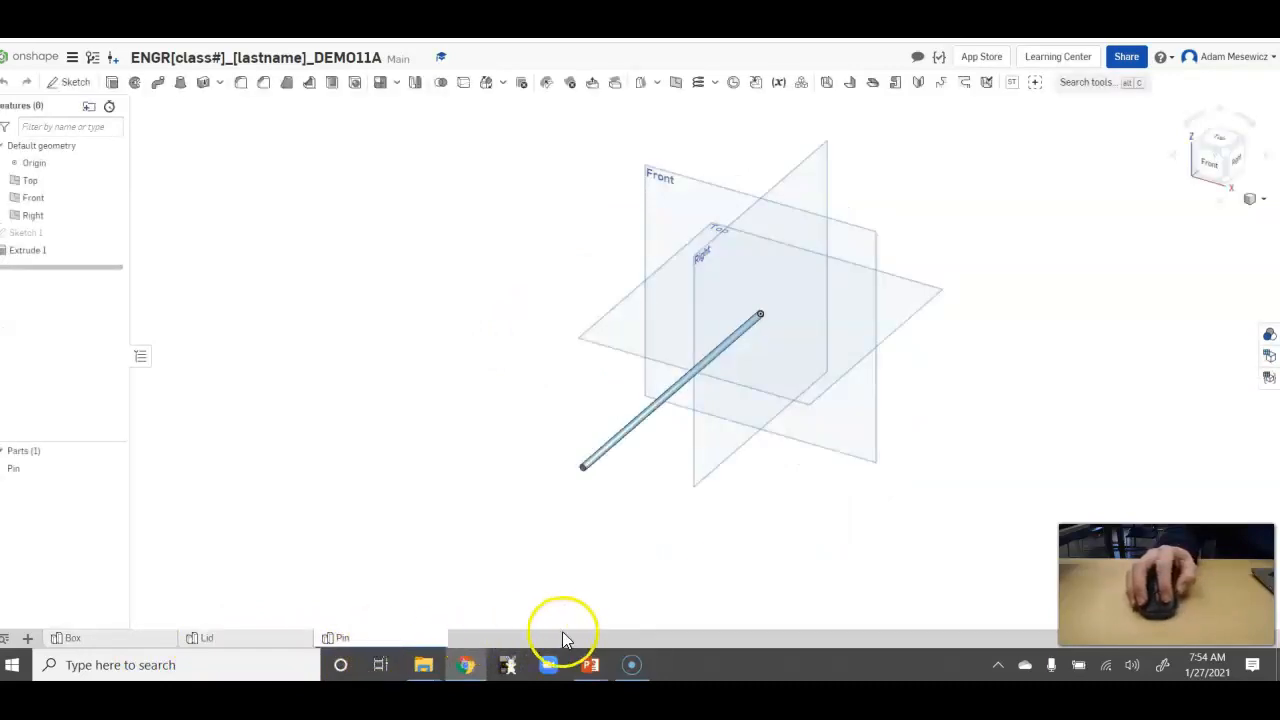
pyautogui.click(31, 639)
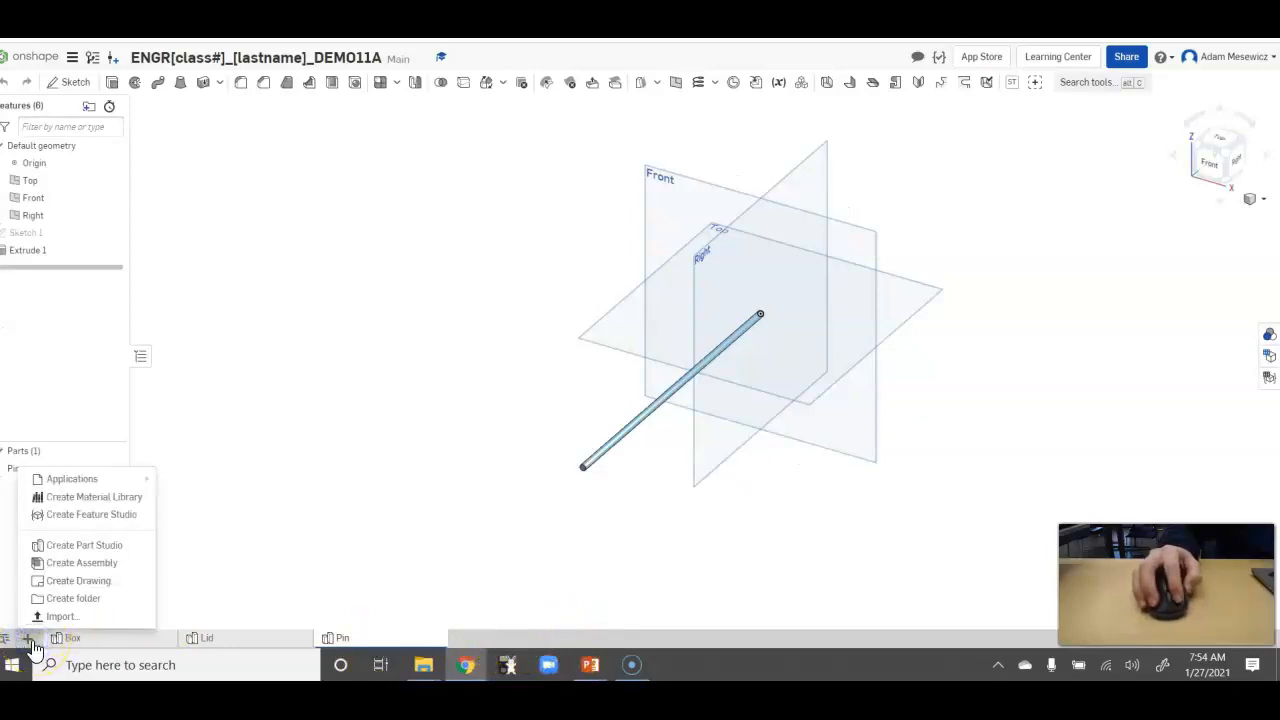
pyautogui.click(72, 563)
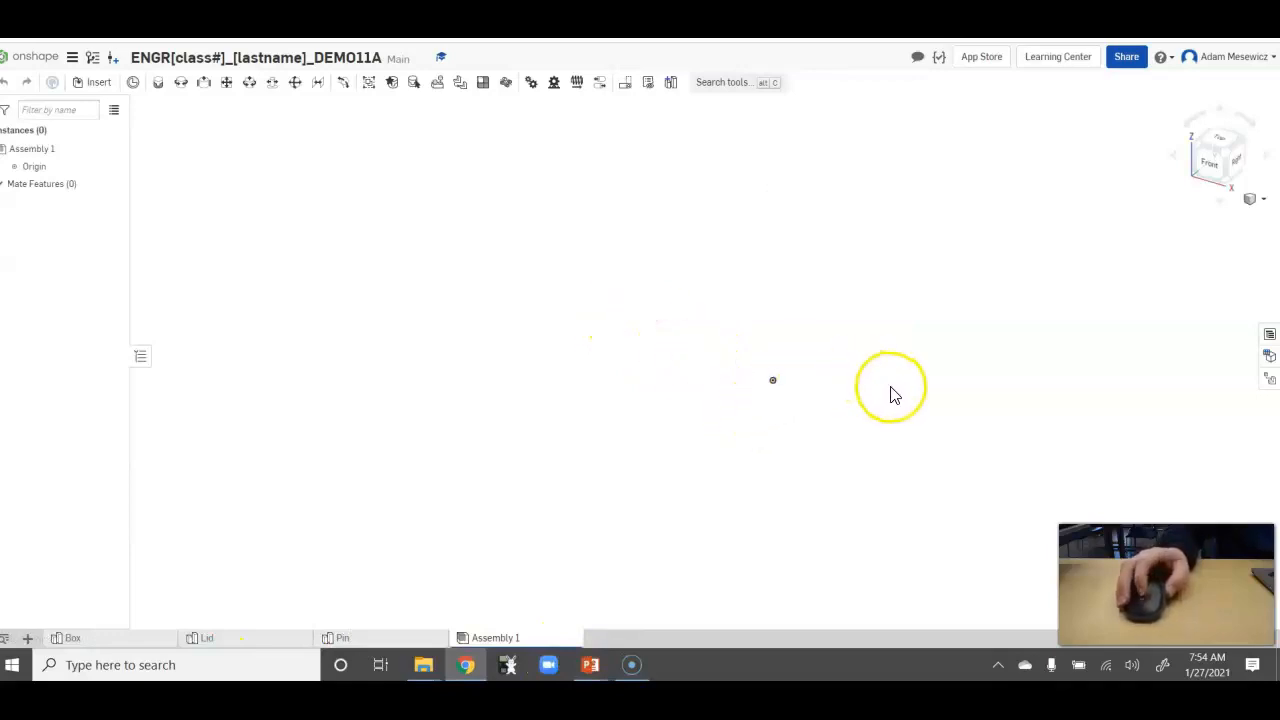
# Insert the Box part into the assembly and shift it freely to test that it is loose.
pyautogui.click(100, 86)
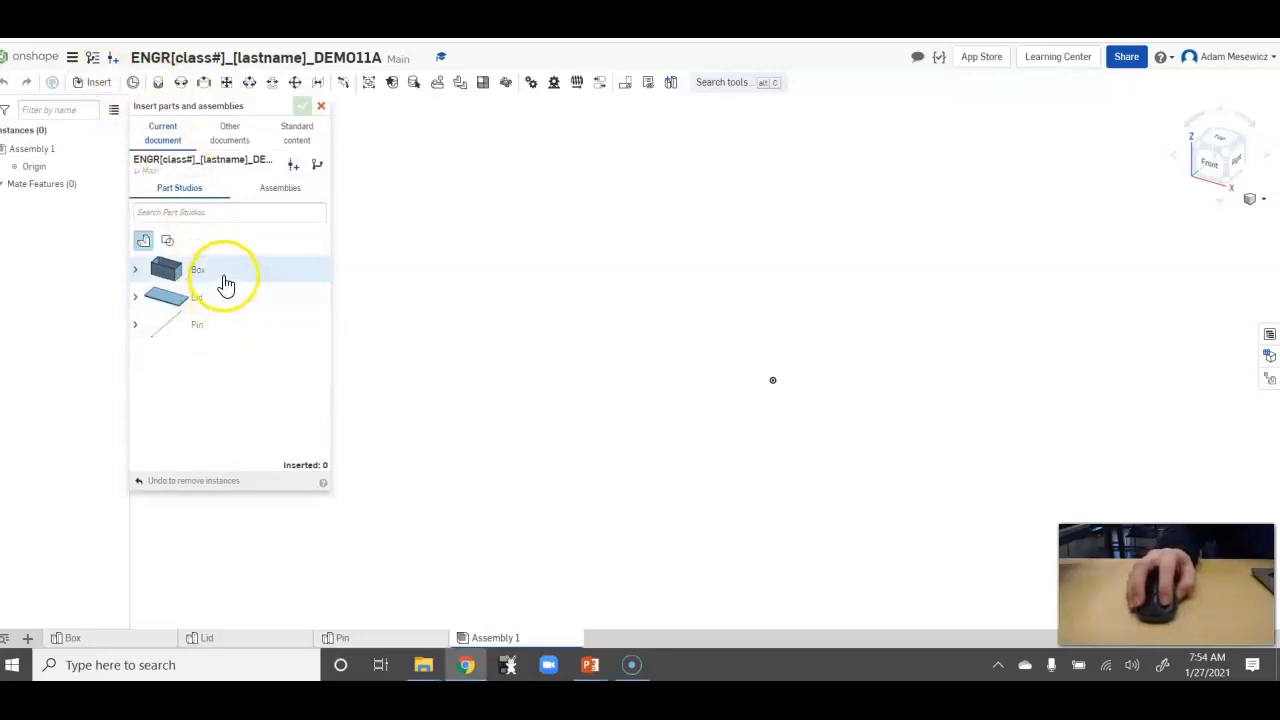
pyautogui.click(224, 277)
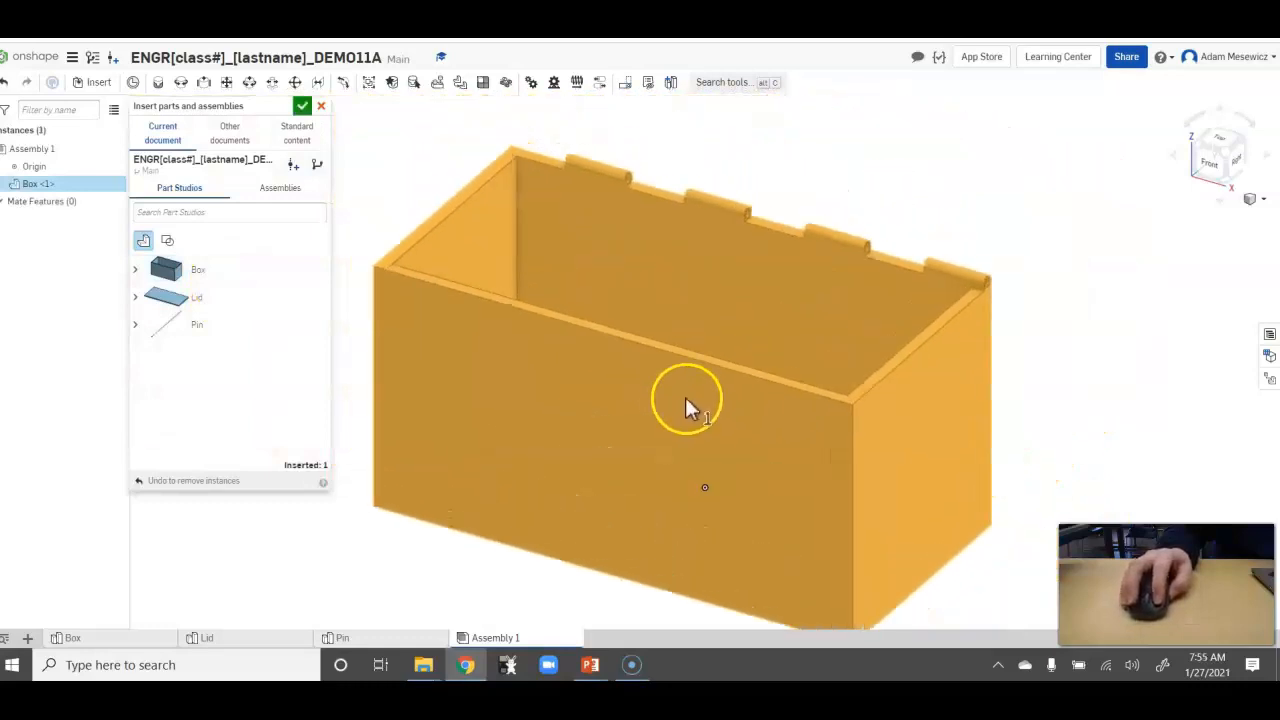
pyautogui.click(687, 390)
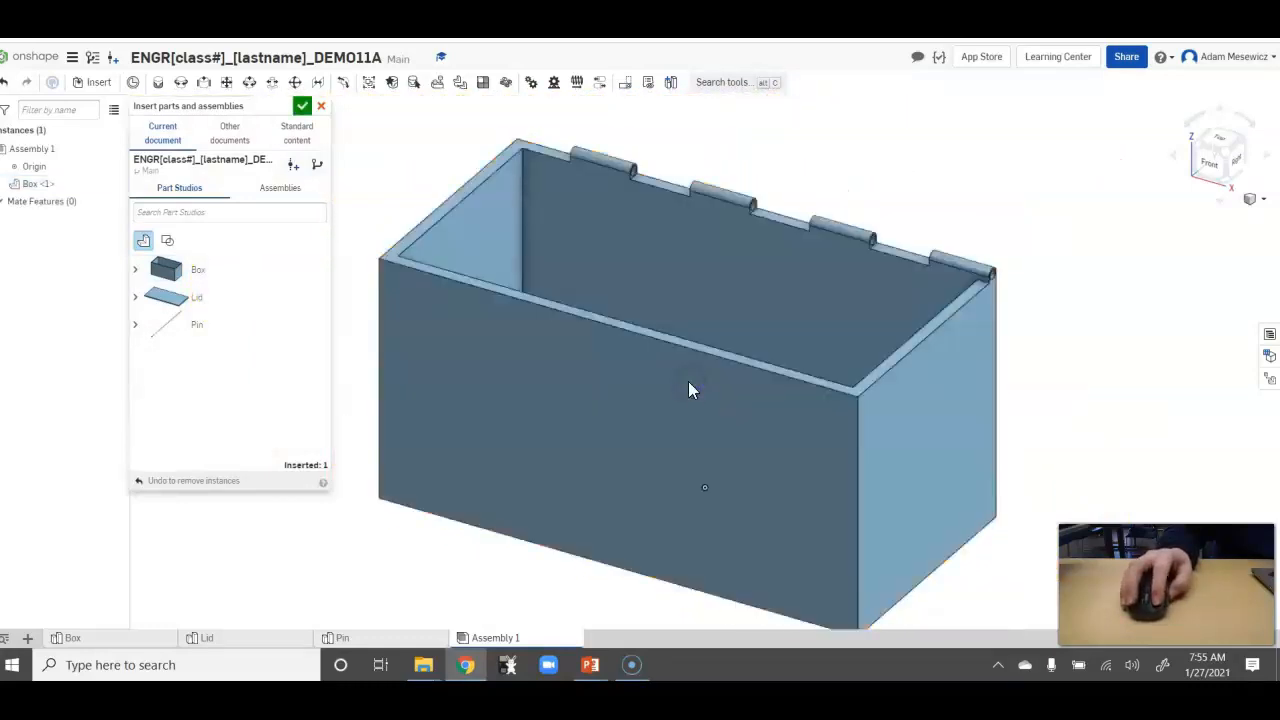
pyautogui.scroll(-5, 565, 516)
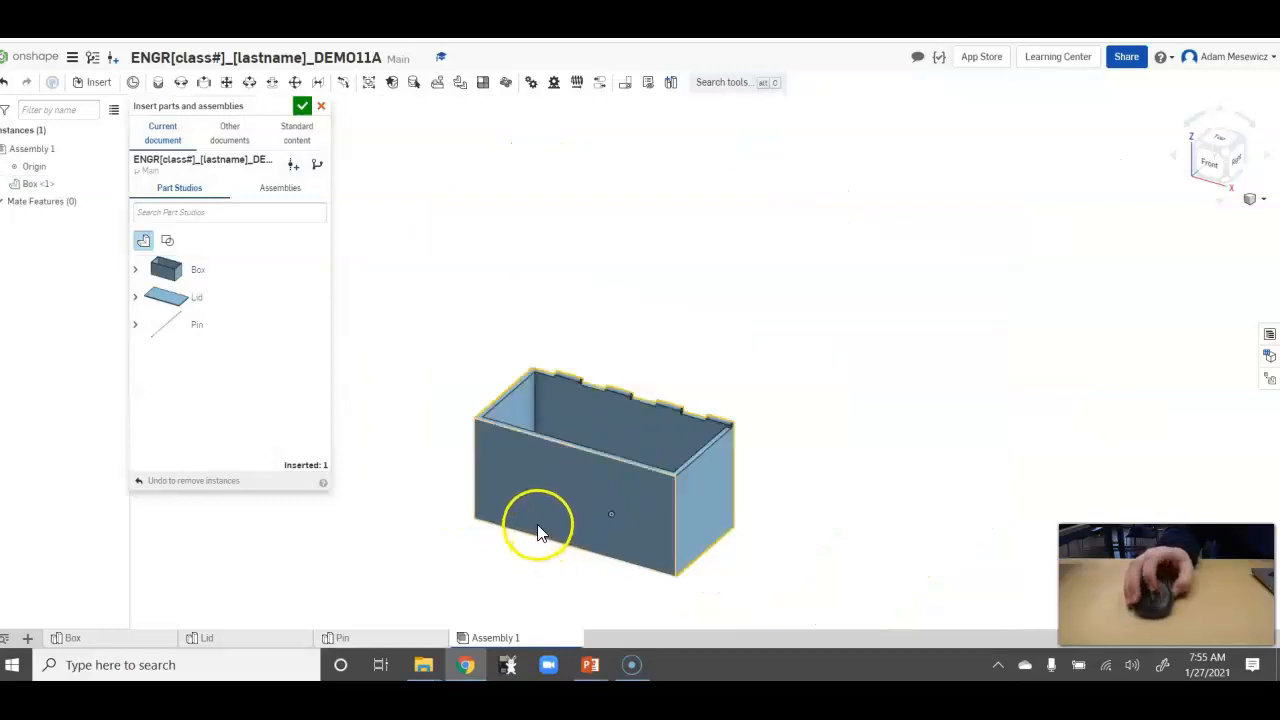
pyautogui.moveTo(590, 318)
pyautogui.mouseDown()
pyautogui.moveTo(586, 294)
pyautogui.moveTo(611, 323)
pyautogui.moveTo(491, 449)
pyautogui.moveTo(526, 491)
pyautogui.moveTo(538, 465)
pyautogui.mouseUp()
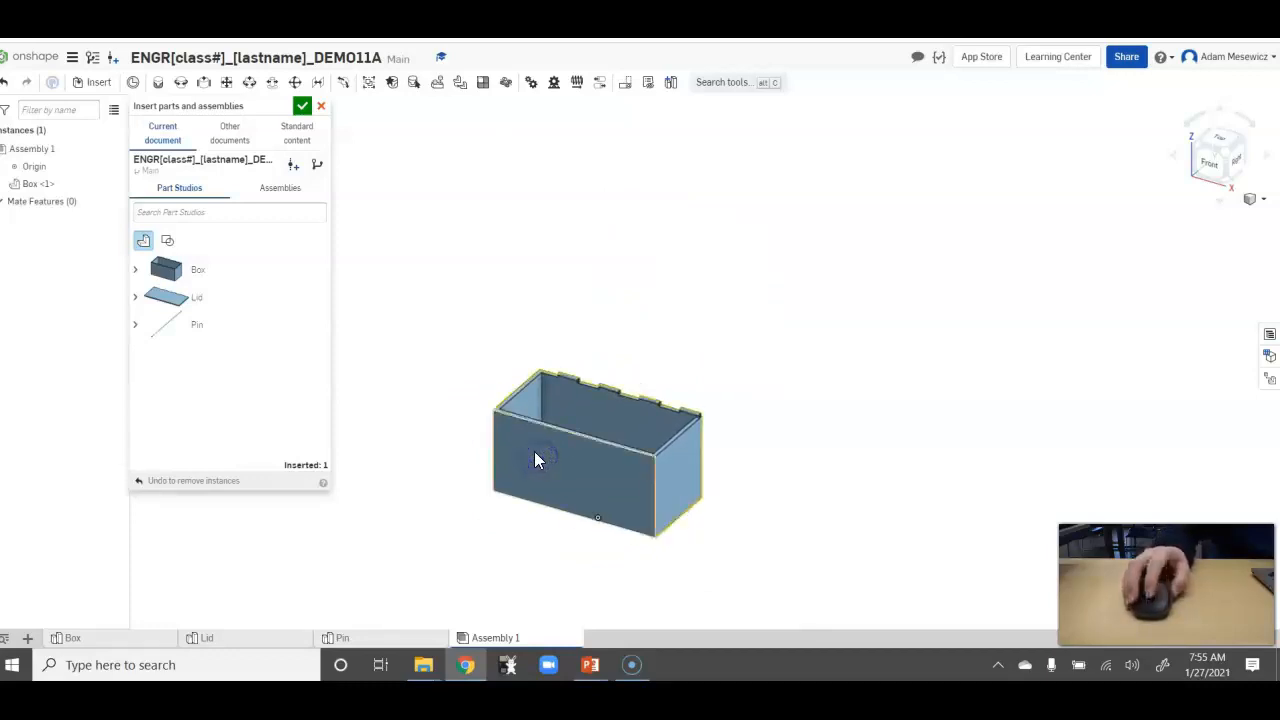
pyautogui.scroll(2, 535, 454)
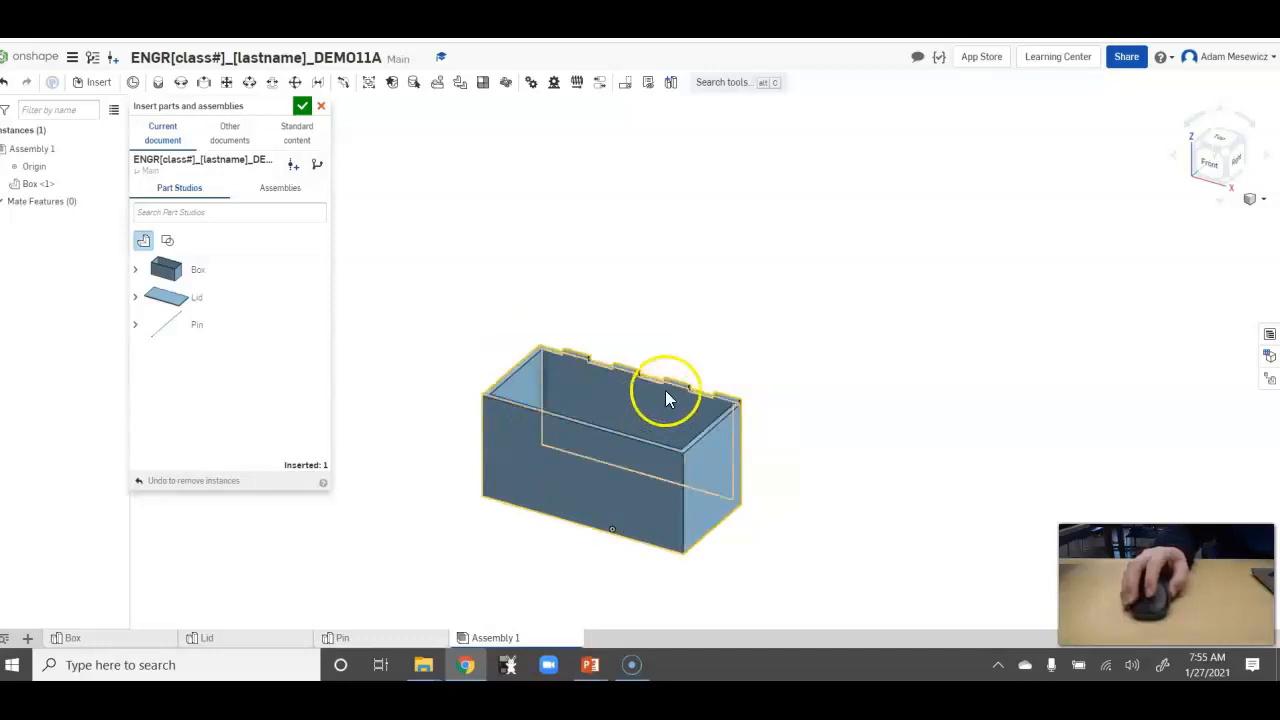
# Fix the Box in place in the assembly and try to move it.
pyautogui.rightClick(577, 455)
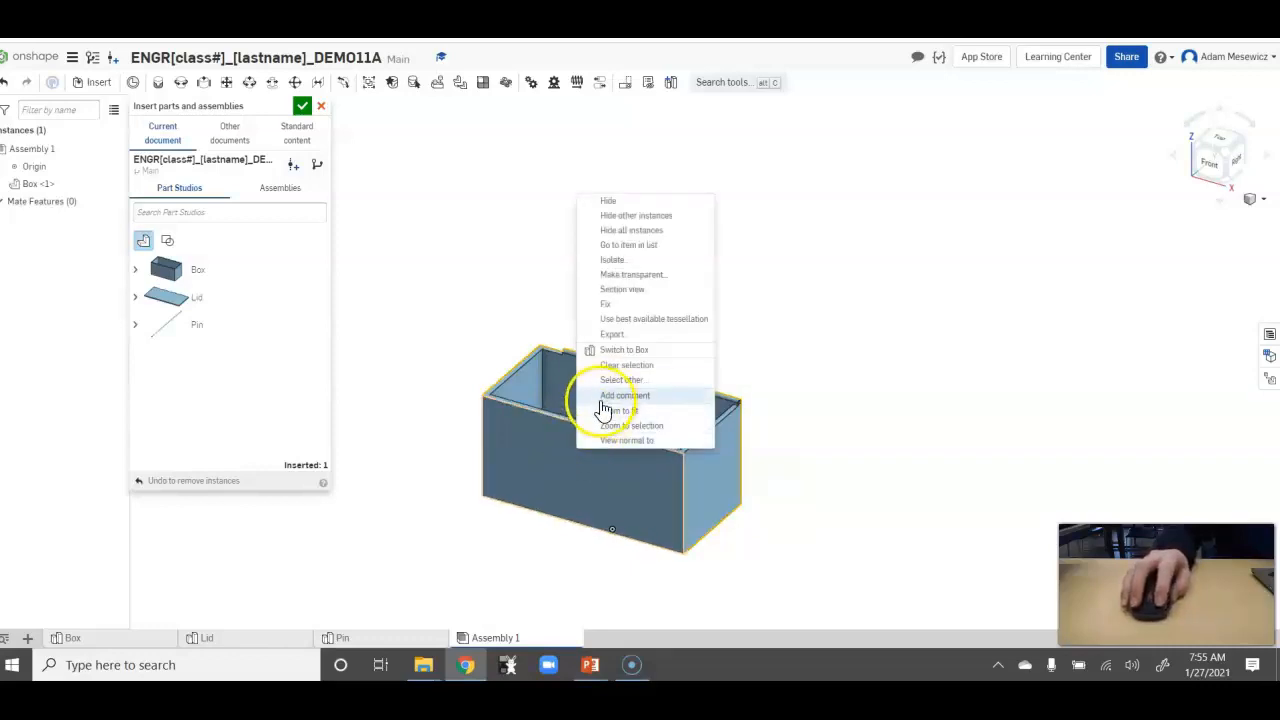
pyautogui.click(603, 304)
pyautogui.moveTo(543, 482)
pyautogui.mouseDown()
pyautogui.moveTo(686, 332)
pyautogui.moveTo(518, 470)
pyautogui.moveTo(709, 345)
pyautogui.mouseUp()
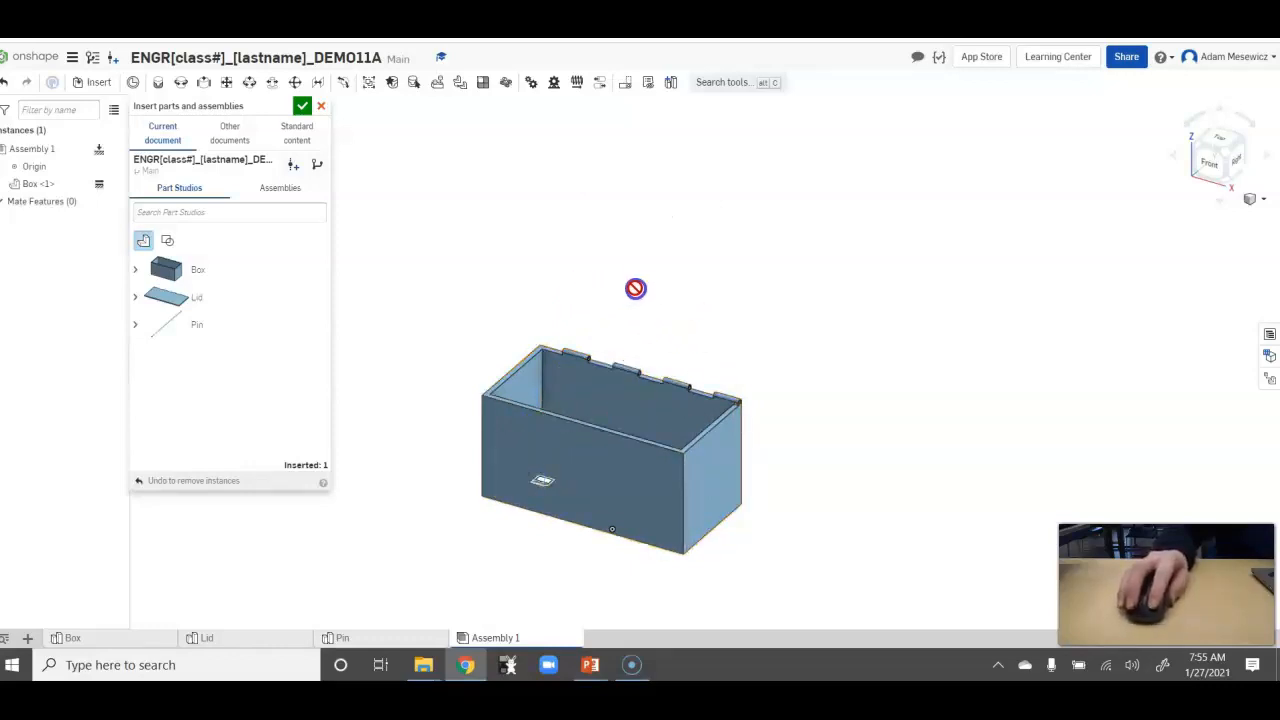
pyautogui.moveTo(579, 319); pyautogui.dragTo(554, 379)
pyautogui.moveTo(575, 335); pyautogui.dragTo(574, 457)
pyautogui.moveTo(574, 457); pyautogui.dragTo(803, 423, button='right')
pyautogui.moveTo(662, 386); pyautogui.dragTo(656, 380)
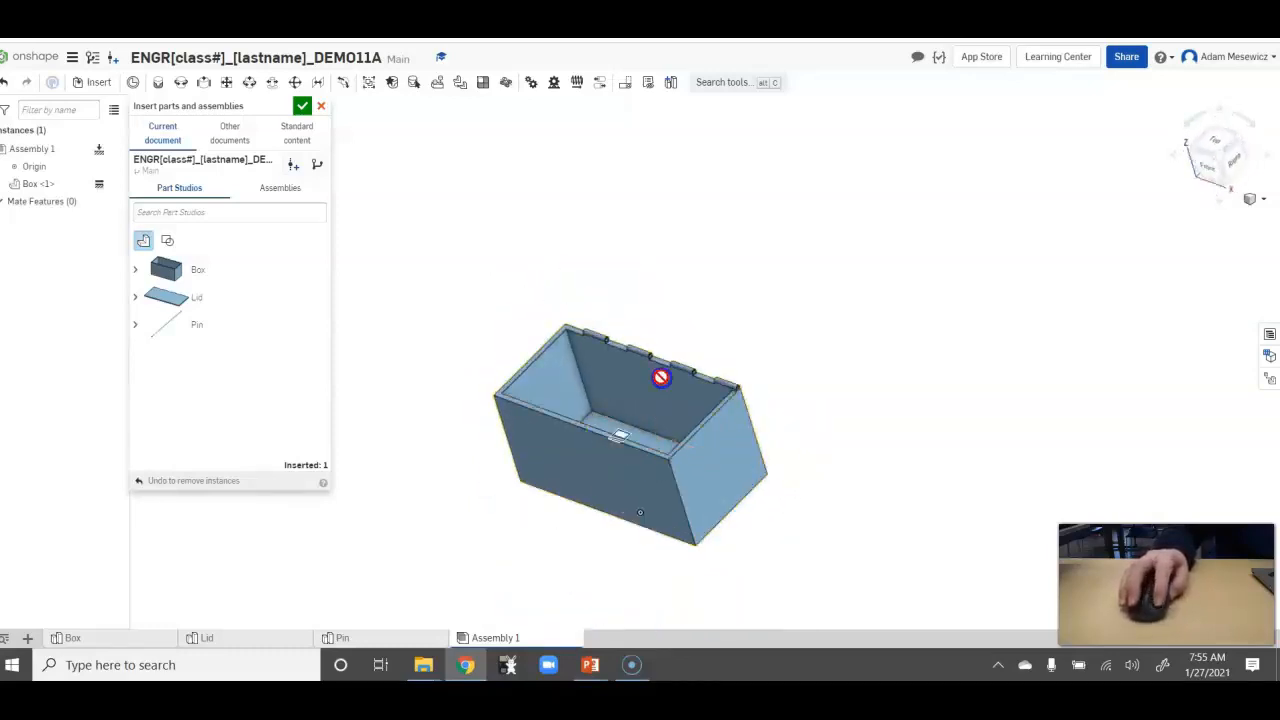
pyautogui.moveTo(712, 450); pyautogui.dragTo(705, 443)
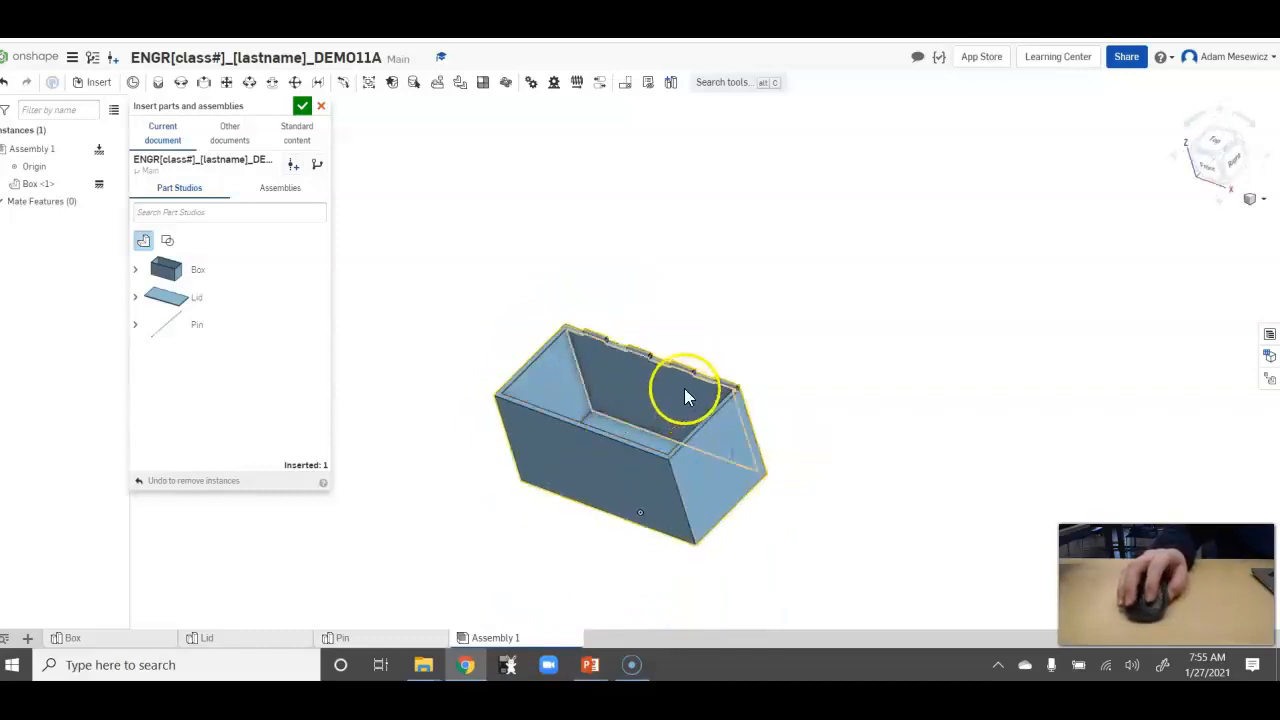
pyautogui.click(514, 320)
pyautogui.moveTo(514, 320)
pyautogui.mouseDown(button='right')
pyautogui.moveTo(511, 291)
pyautogui.moveTo(497, 318)
pyautogui.mouseUp(button='right')
# Insert the Lid part into the assembly, placing it loose above and behind the box.
pyautogui.click(216, 300)
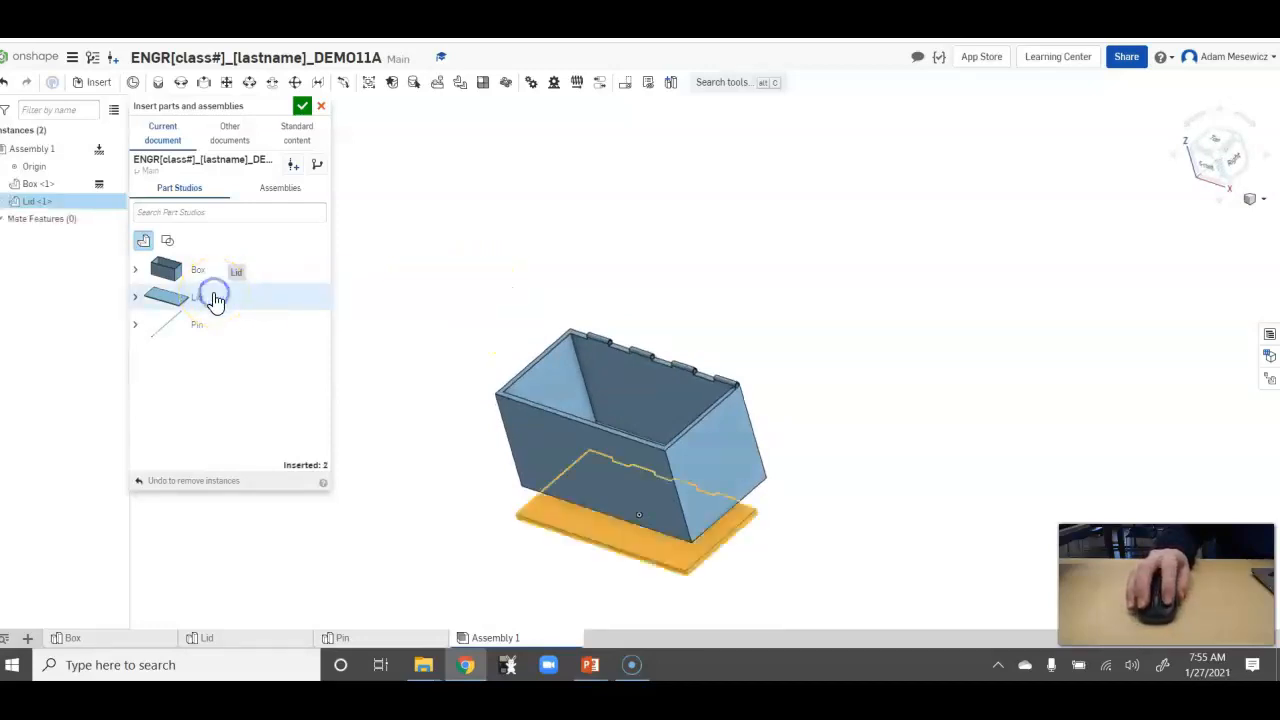
pyautogui.click(781, 248)
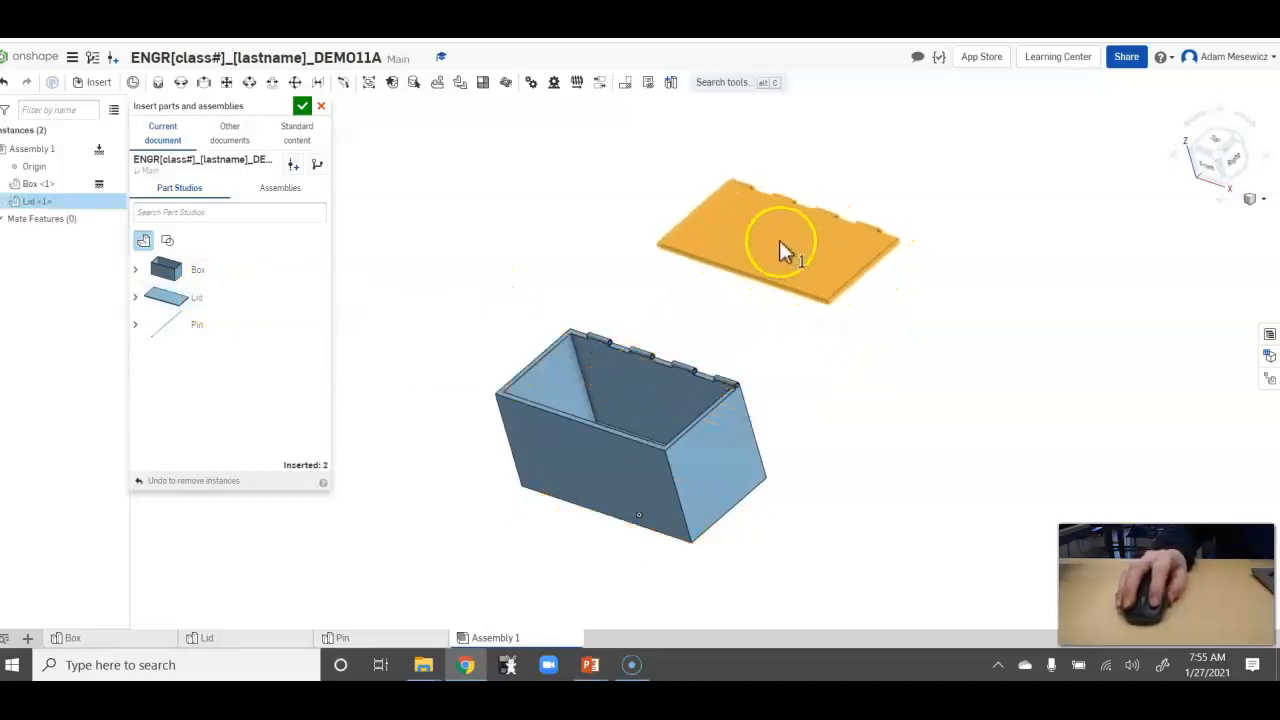
pyautogui.click(780, 241)
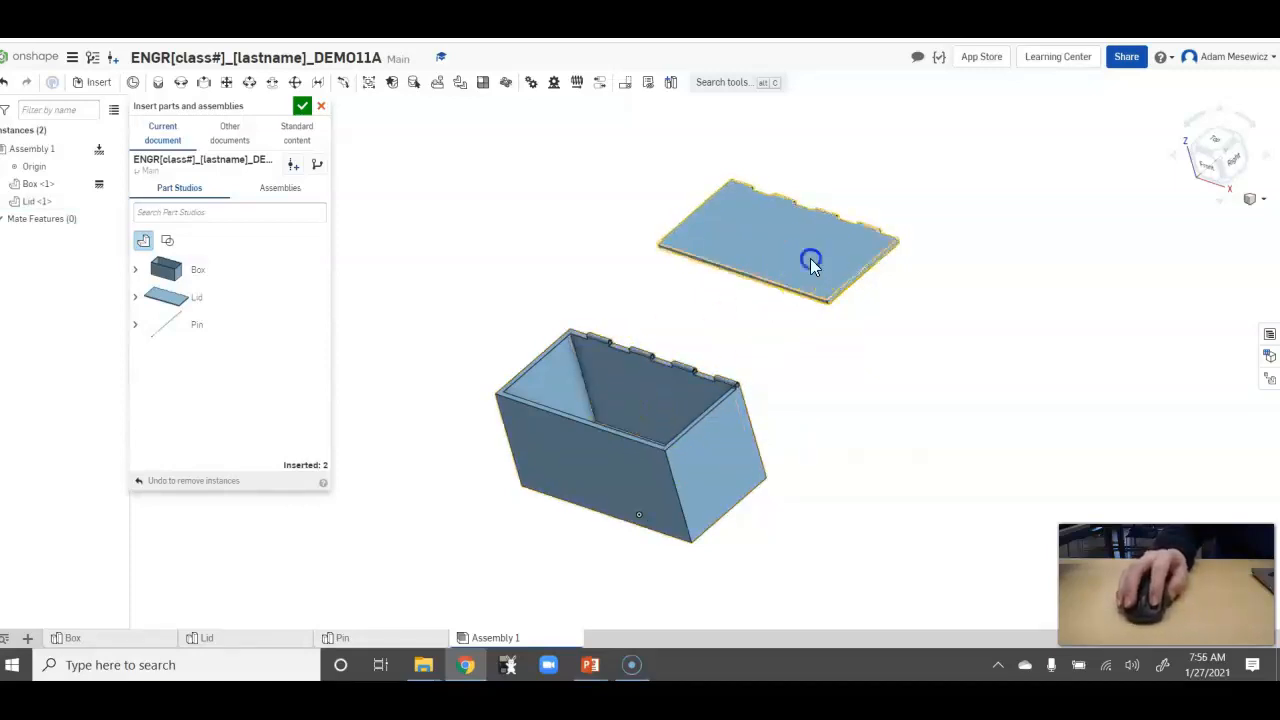
# Move the loose lid down through the box and back out to test for interference.
pyautogui.moveTo(750, 318); pyautogui.dragTo(643, 412)
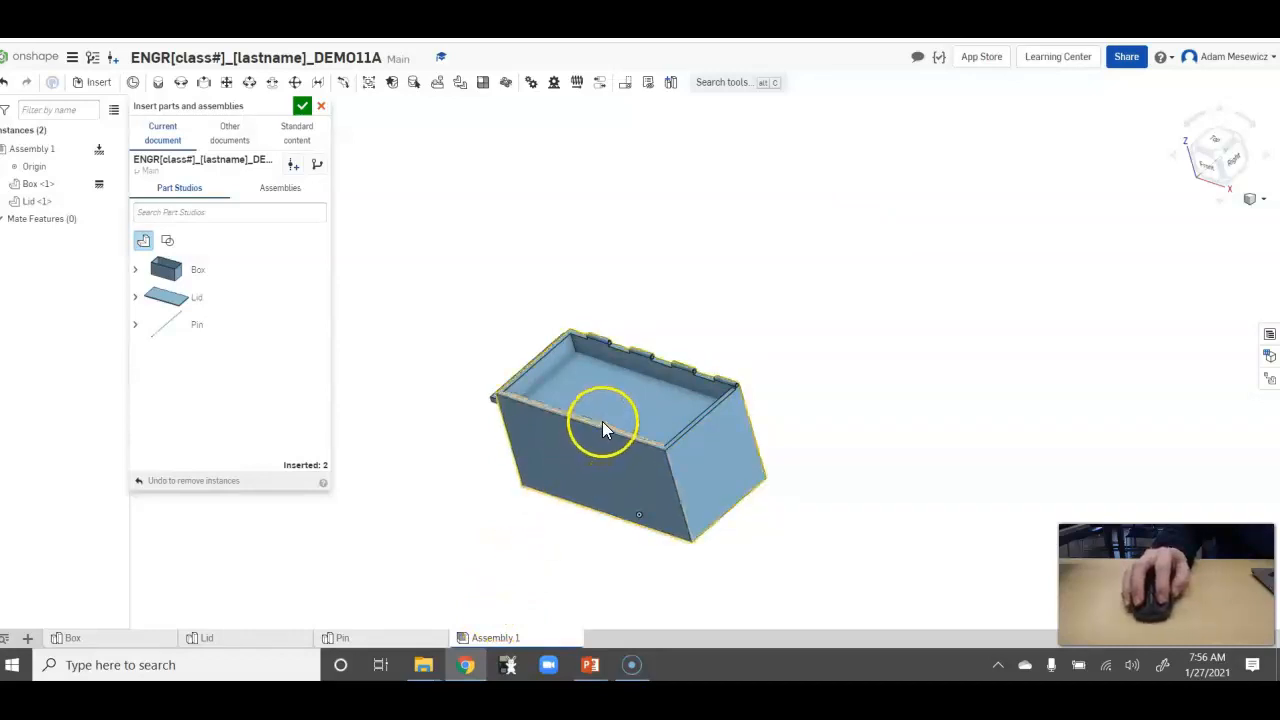
pyautogui.moveTo(620, 396); pyautogui.dragTo(738, 312)
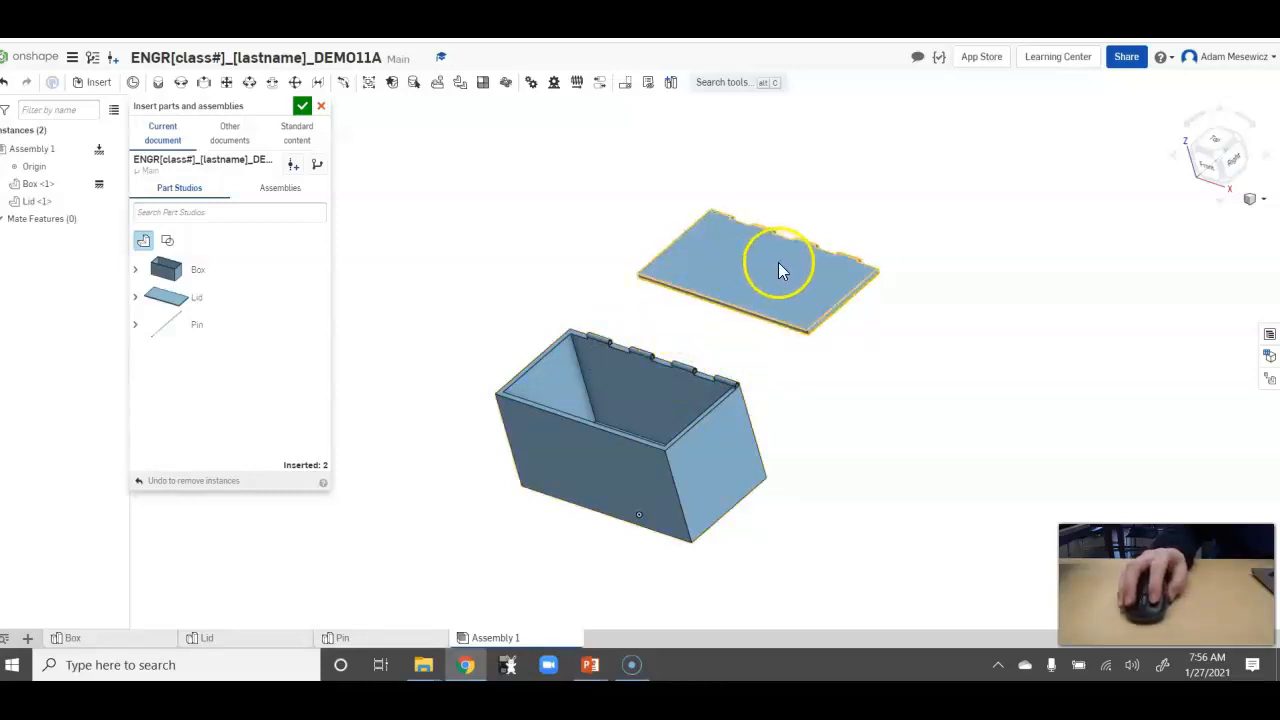
# Start a Revolute mate and pick the hole centre on the outer end of the lid's last hinge knuckle.
pyautogui.click(181, 86)
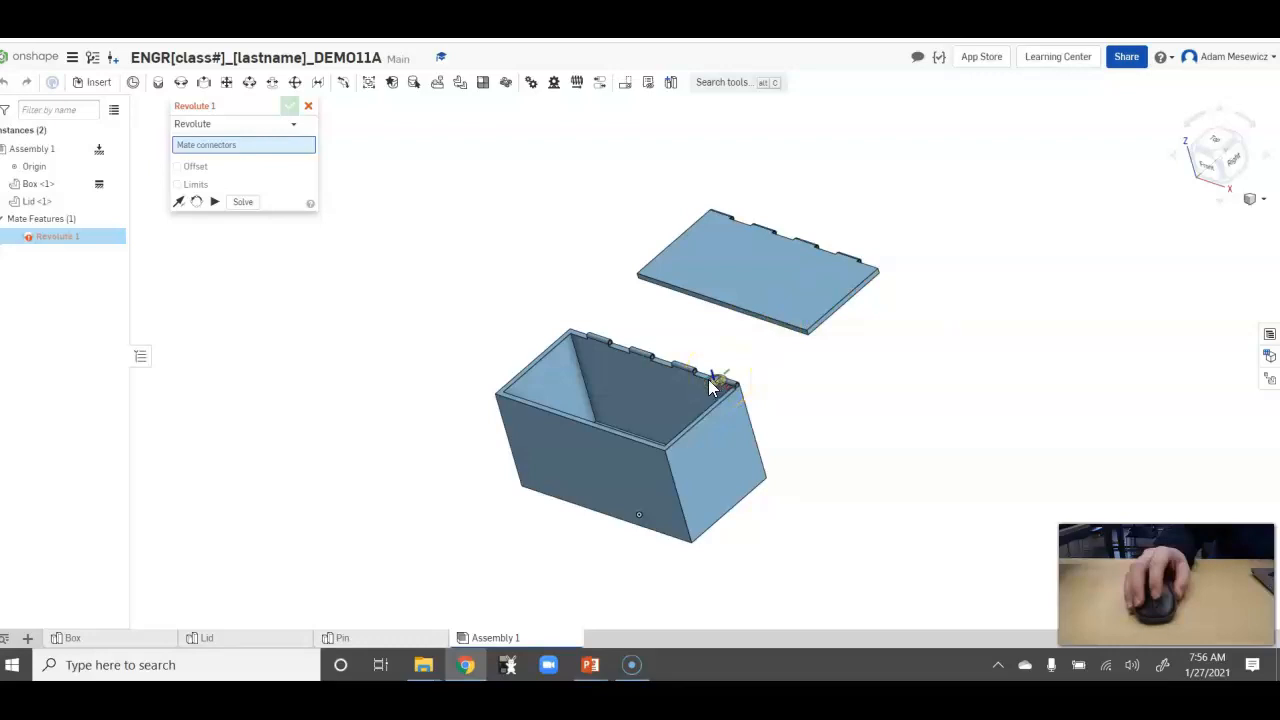
pyautogui.scroll(2, 710, 388)
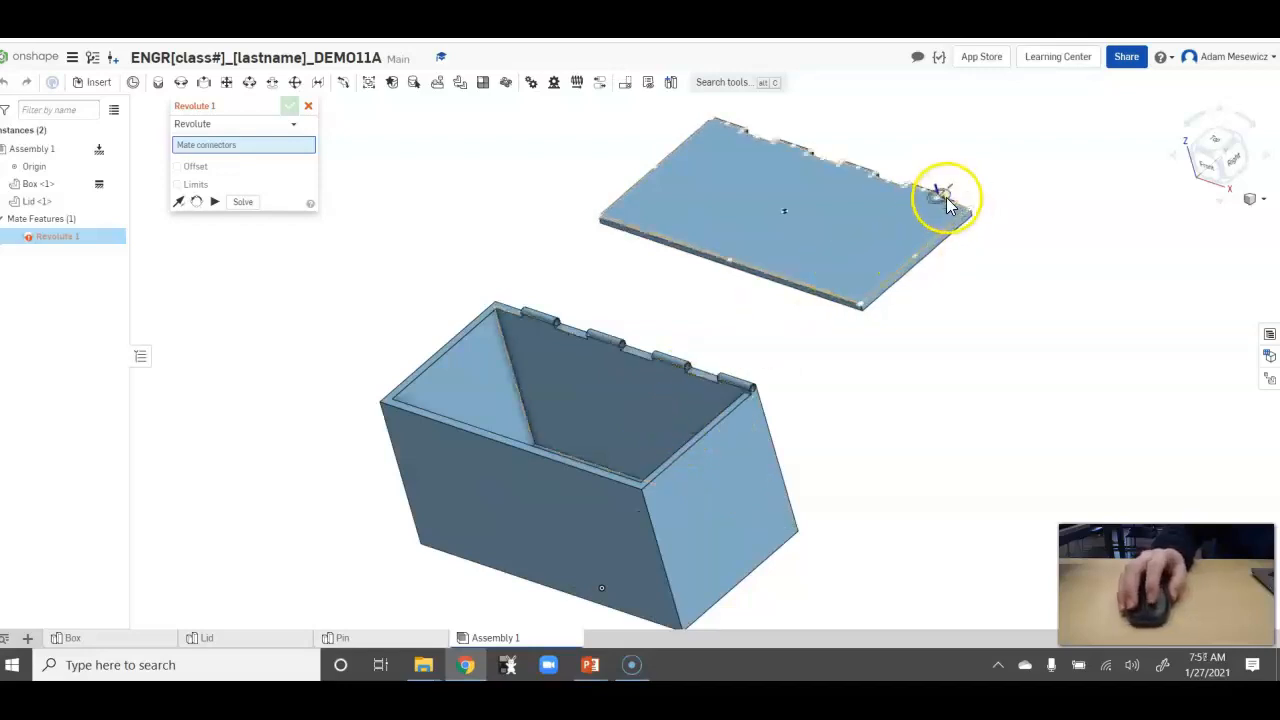
pyautogui.moveTo(994, 263); pyautogui.dragTo(959, 298, button='right')
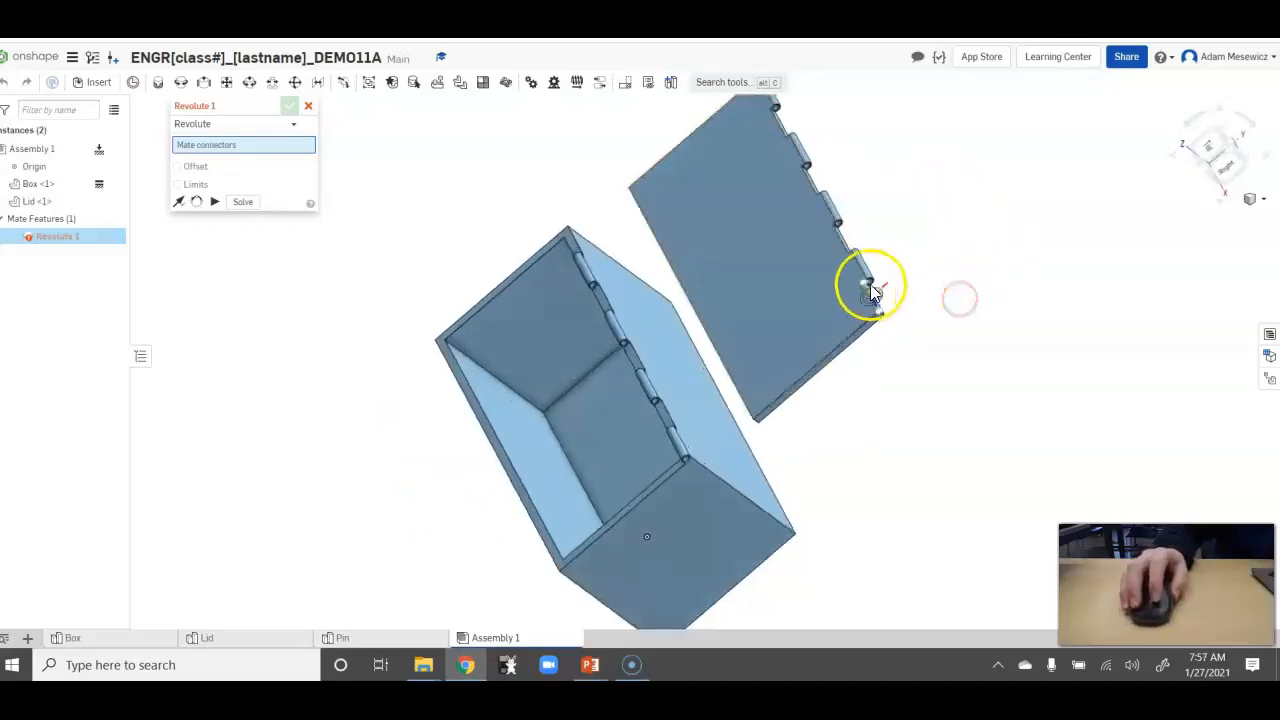
pyautogui.scroll(5, 868, 288)
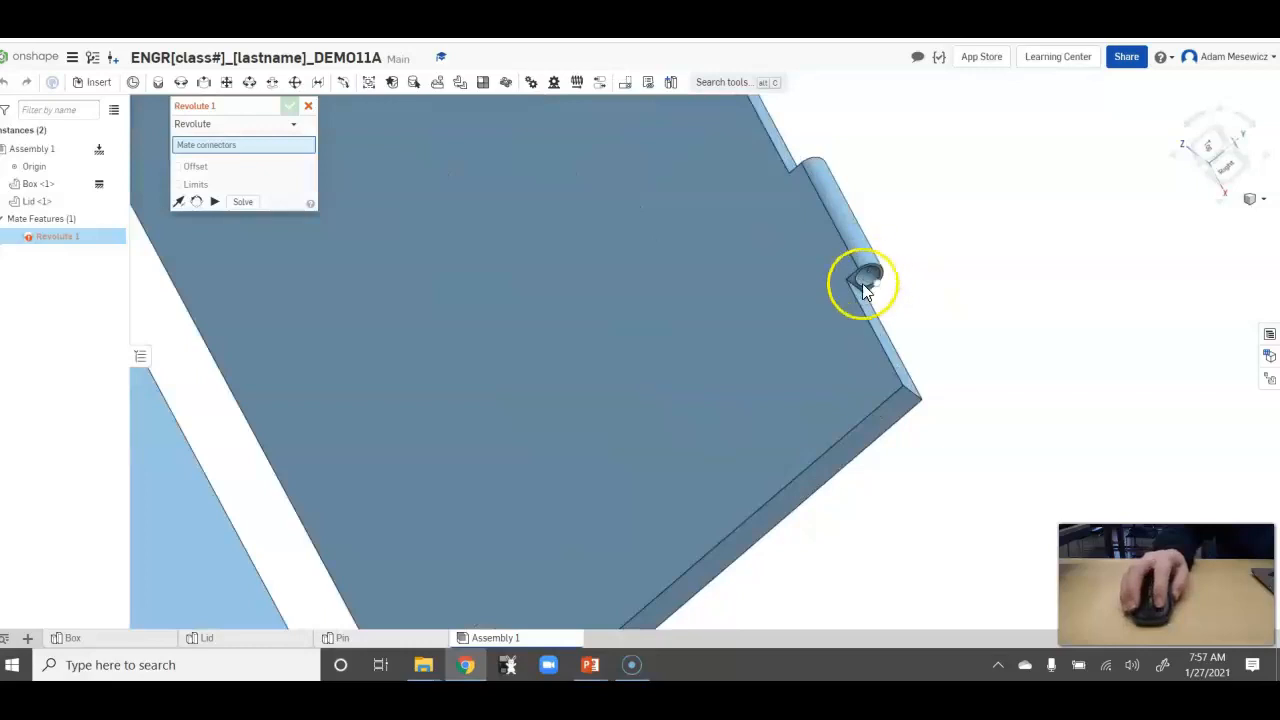
pyautogui.moveTo(704, 502); pyautogui.dragTo(797, 443, button='right')
pyautogui.scroll(-7, 726, 594)
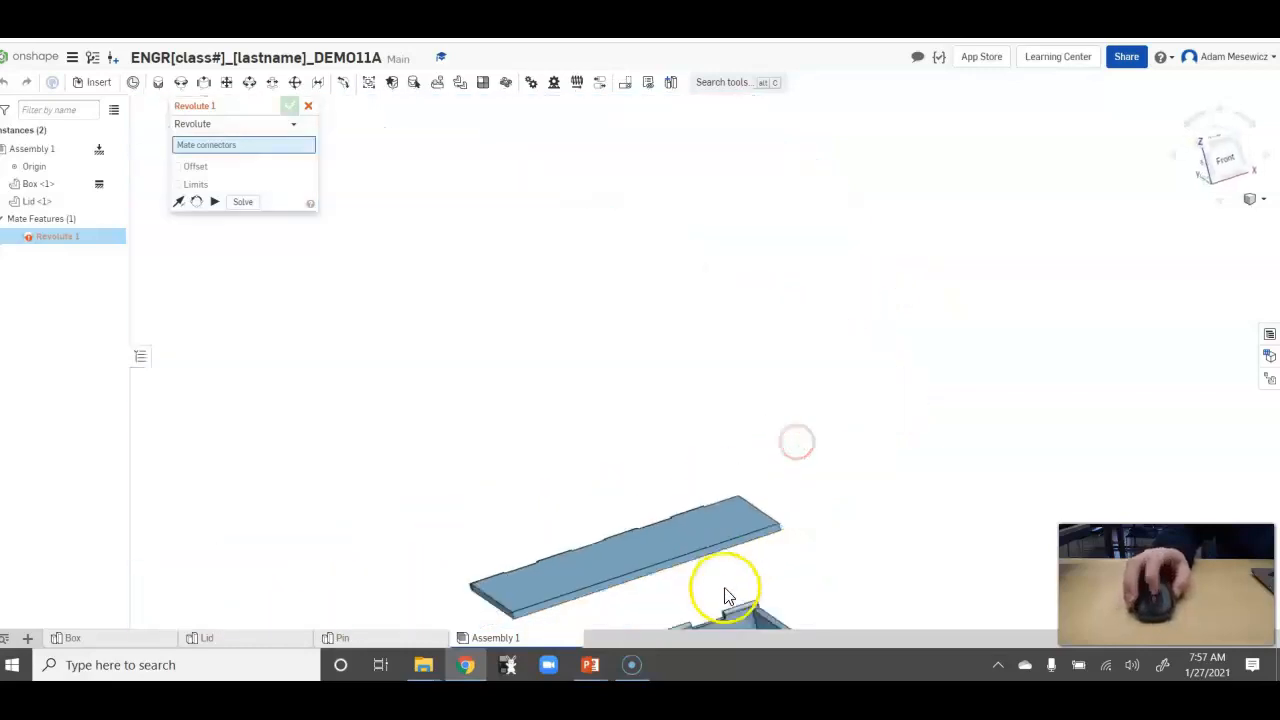
pyautogui.moveTo(810, 609); pyautogui.dragTo(749, 629, button='right')
pyautogui.scroll(5, 739, 602)
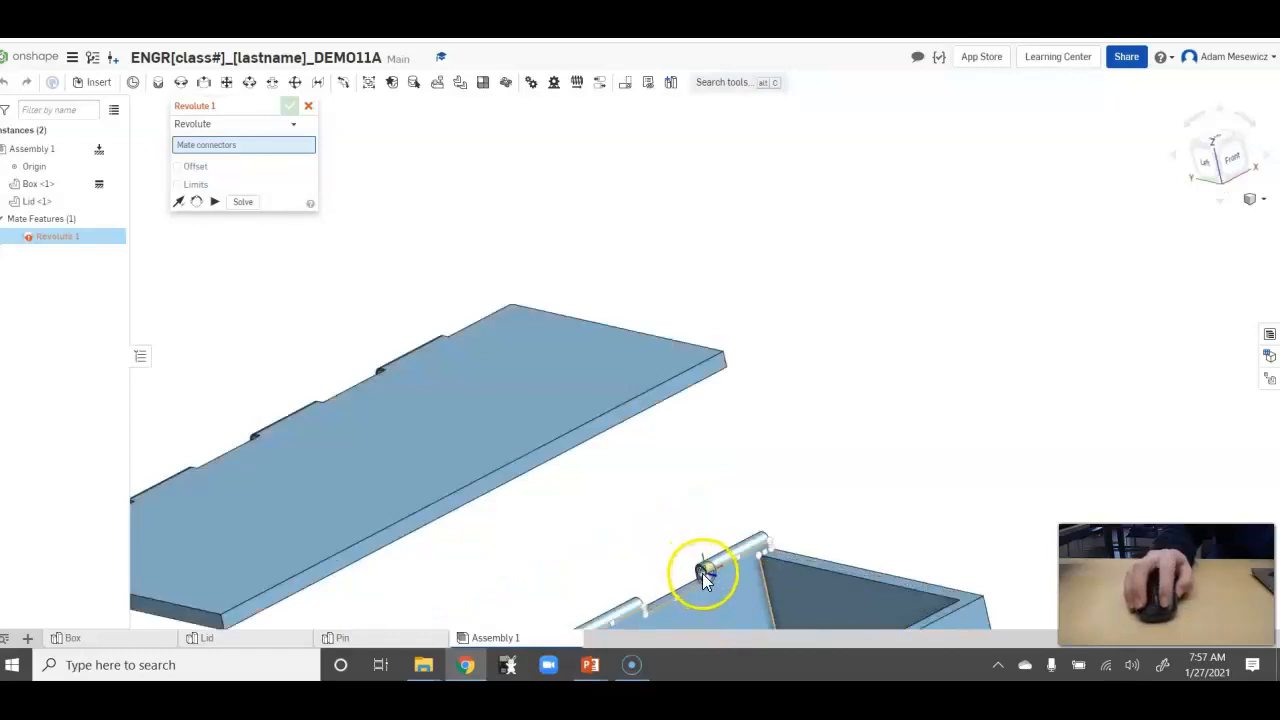
pyautogui.moveTo(866, 414); pyautogui.dragTo(809, 463, button='right')
pyautogui.scroll(3, 780, 518)
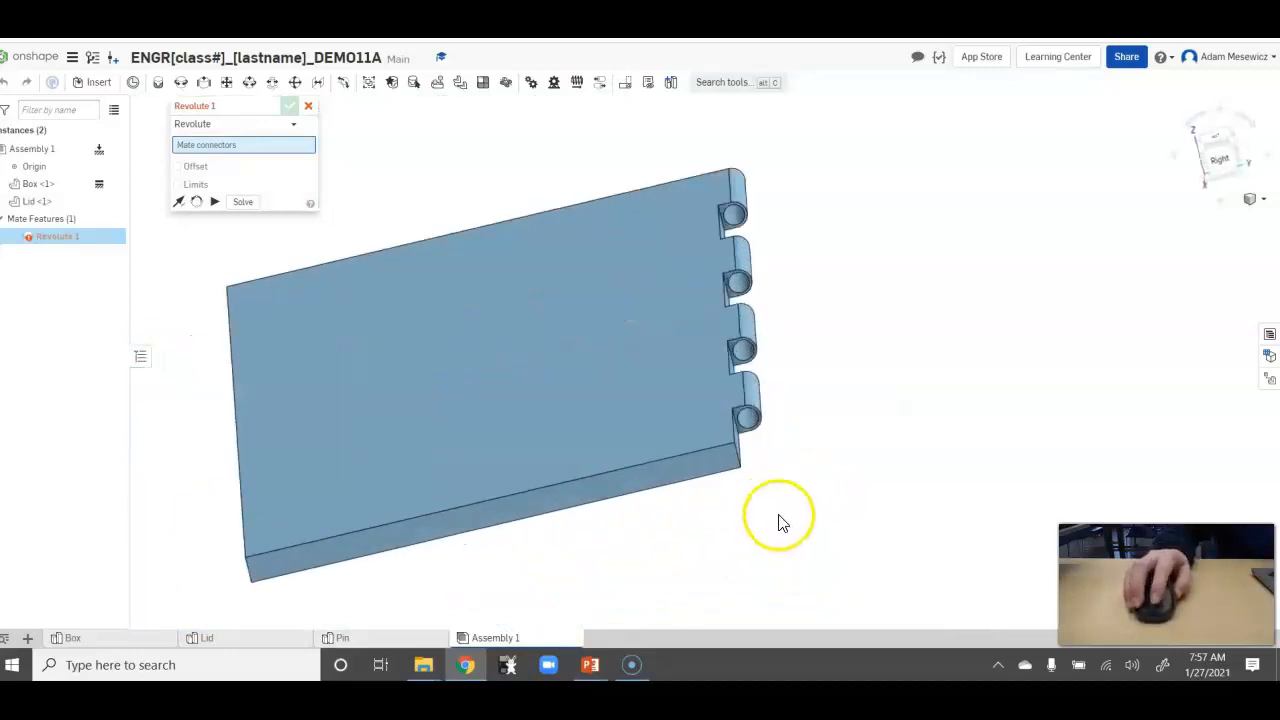
pyautogui.scroll(3, 771, 406)
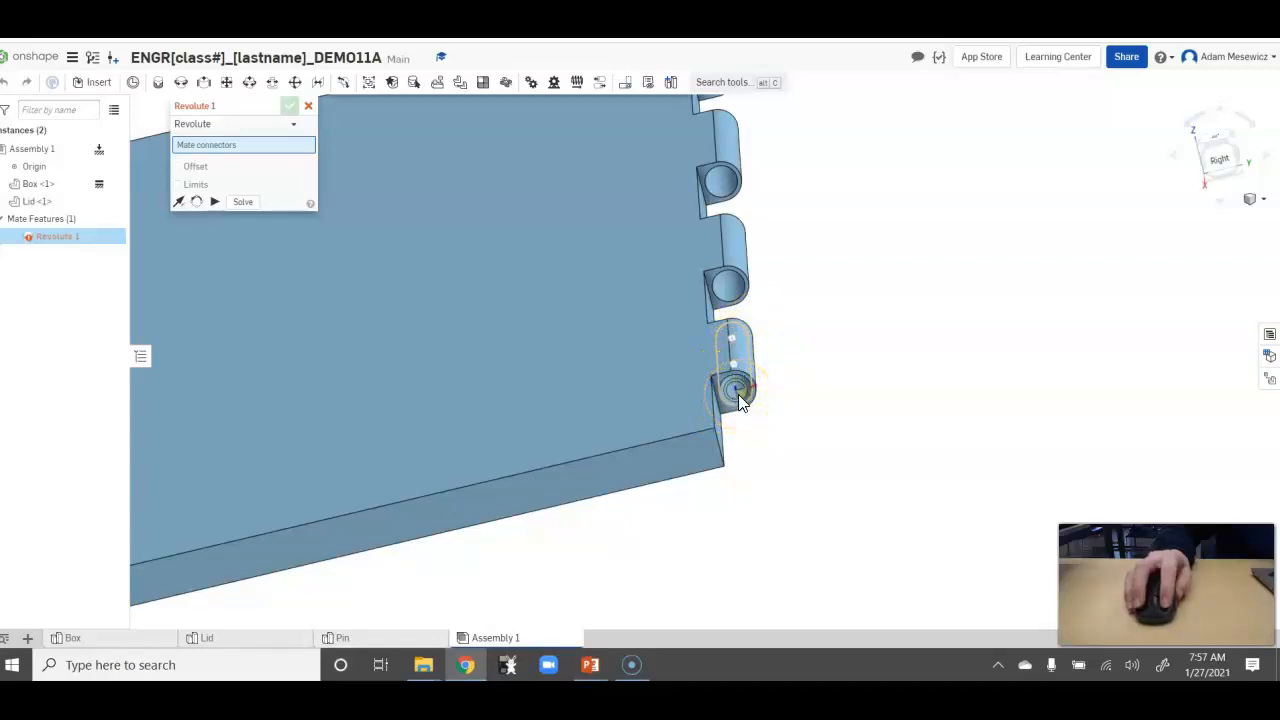
pyautogui.click(643, 397)
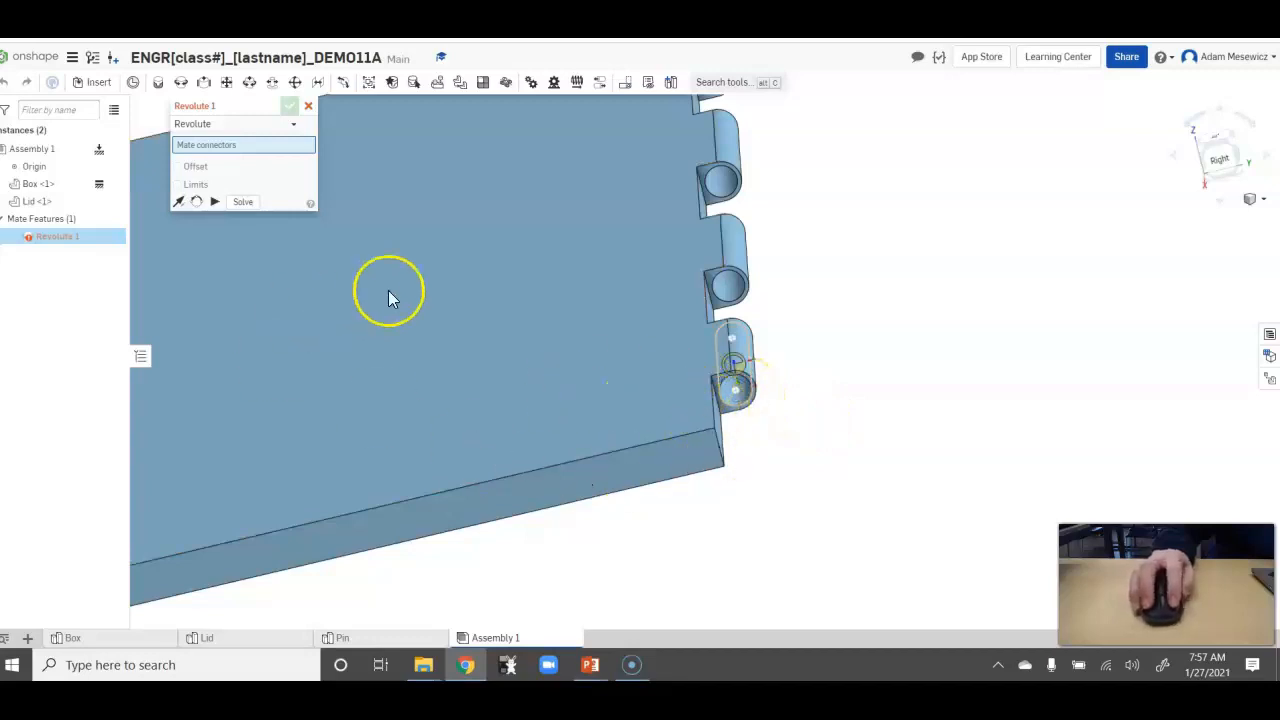
pyautogui.click(738, 394)
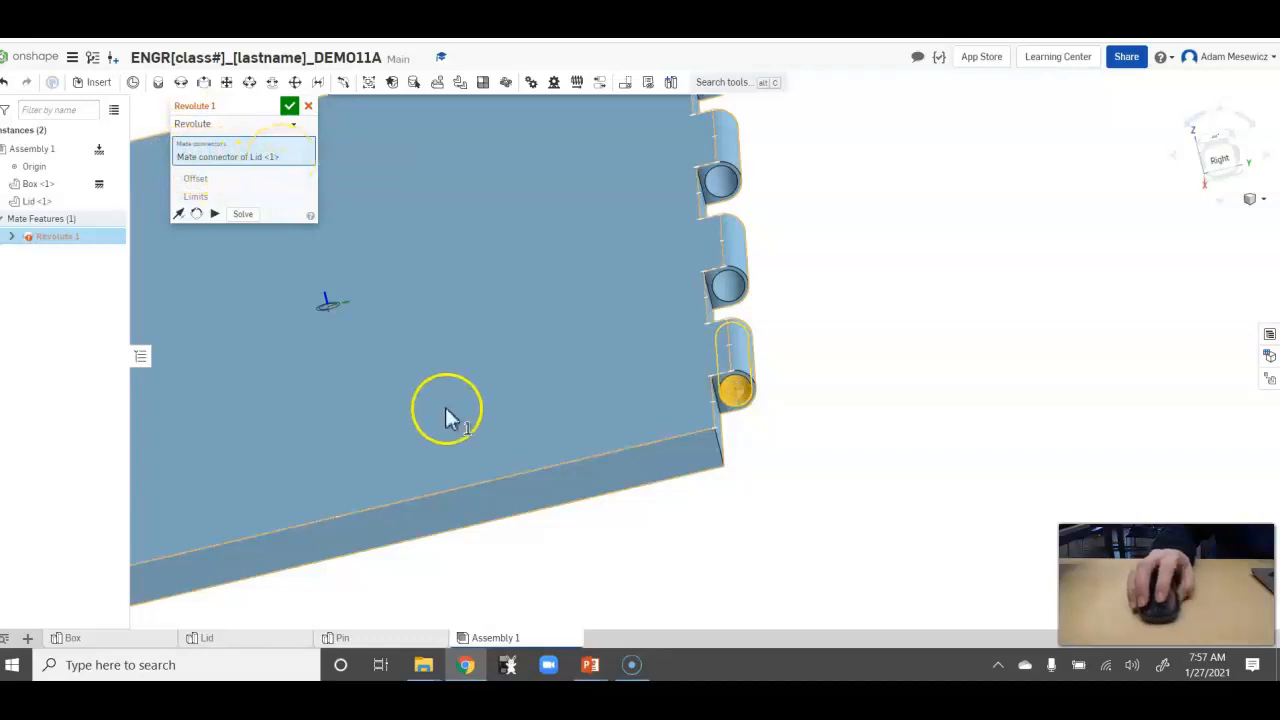
# Pick the hole centre on the inner end of the box's matching end knuckle as the second mate connector.
pyautogui.scroll(-3, 445, 407)
pyautogui.scroll(-2, 430, 415)
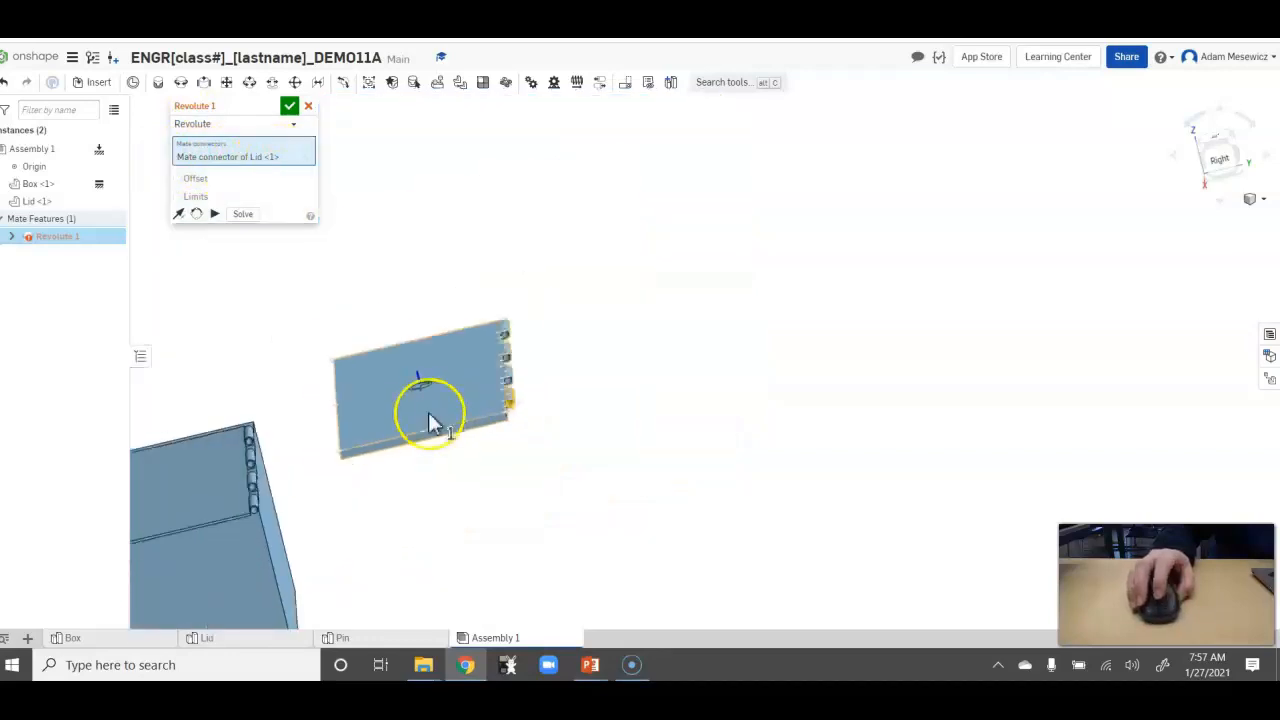
pyautogui.moveTo(286, 325); pyautogui.dragTo(439, 437, button='right')
pyautogui.scroll(5, 314, 440)
pyautogui.moveTo(531, 431)
pyautogui.mouseDown(button='right')
pyautogui.moveTo(563, 409)
pyautogui.moveTo(554, 429)
pyautogui.mouseUp(button='right')
pyautogui.click(380, 460)
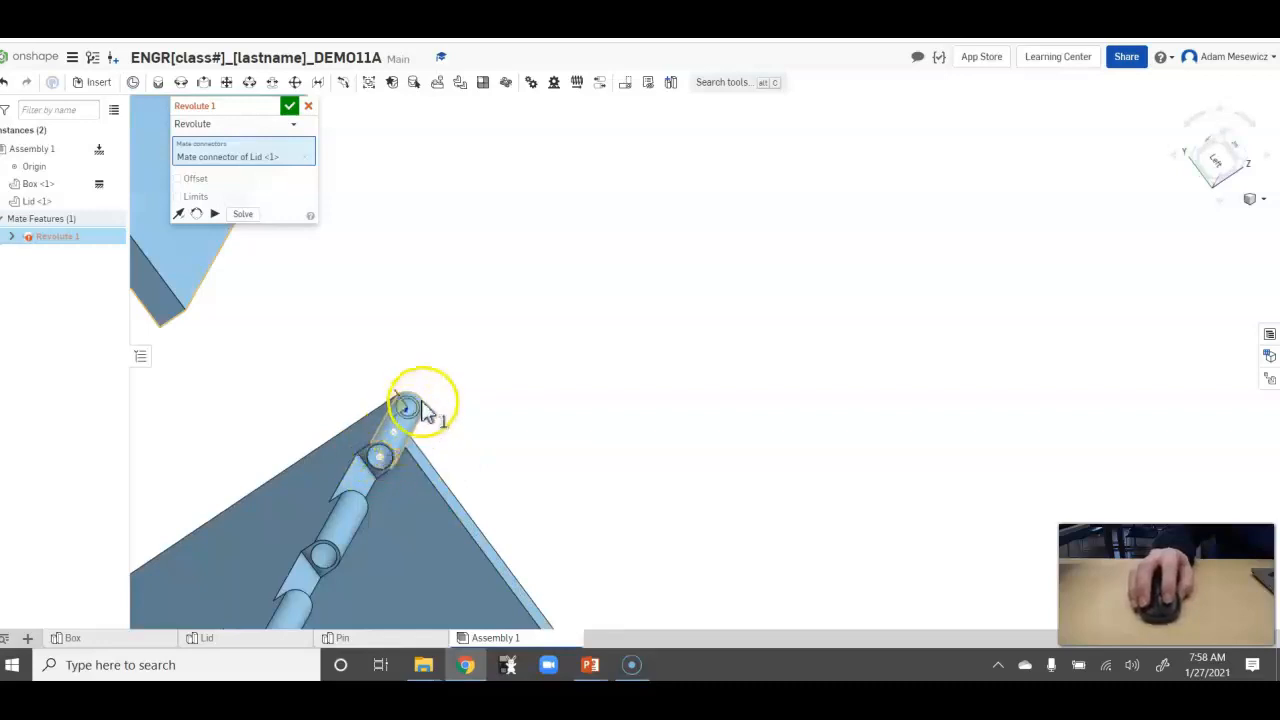
pyautogui.click(379, 457)
# Examine how the lid's hinge knuckles interlock with the box's knuckles along the back edge.
pyautogui.moveTo(698, 483); pyautogui.dragTo(766, 566, button='right')
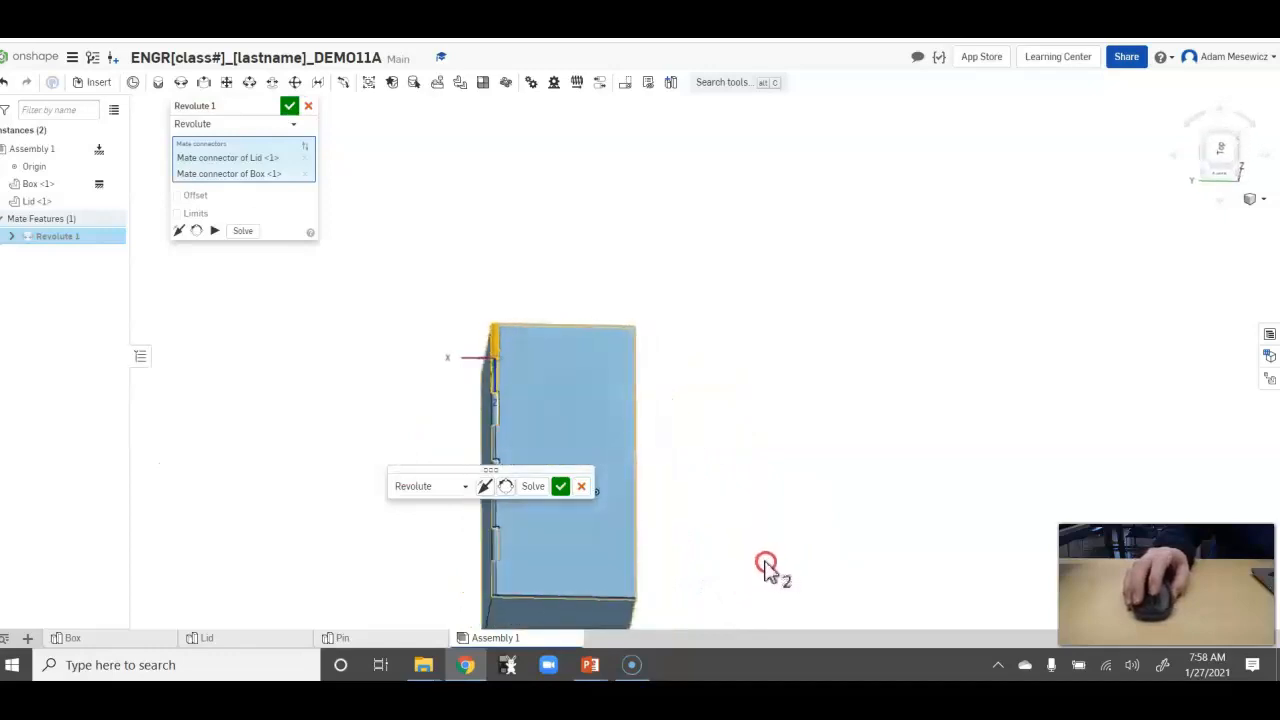
pyautogui.scroll(6, 490, 365)
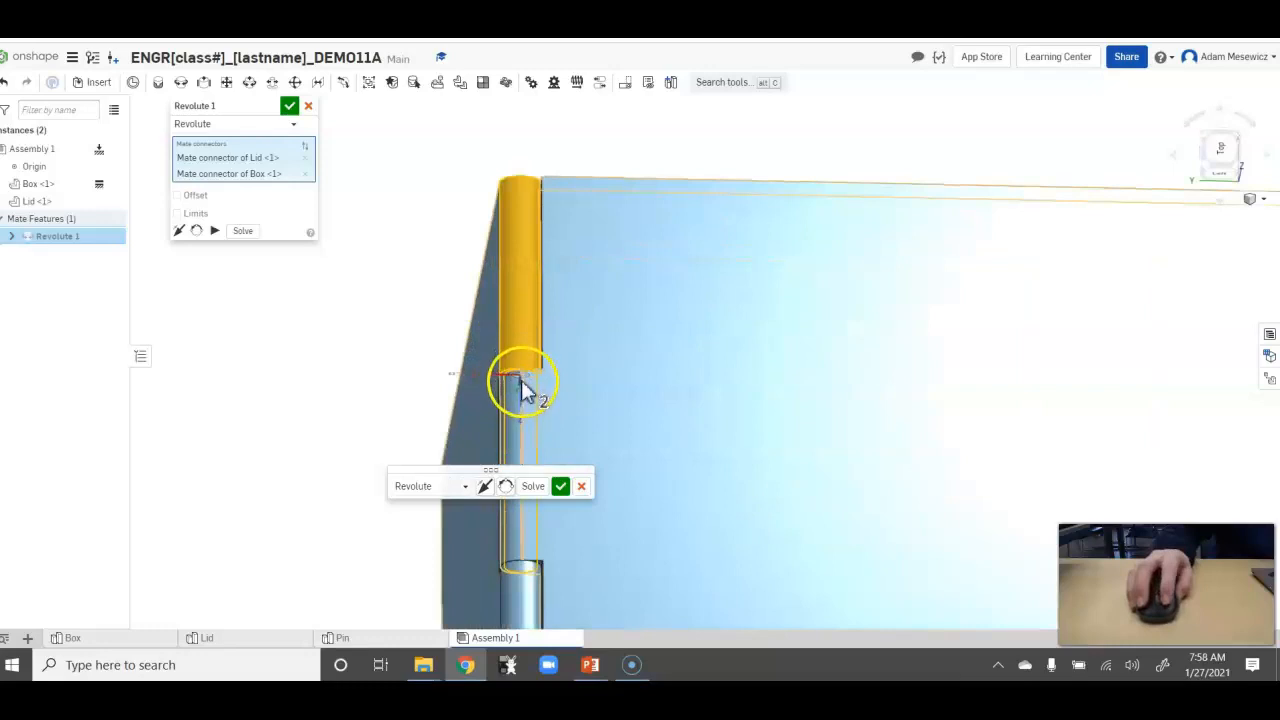
pyautogui.scroll(-5, 526, 509)
pyautogui.scroll(6, 540, 598)
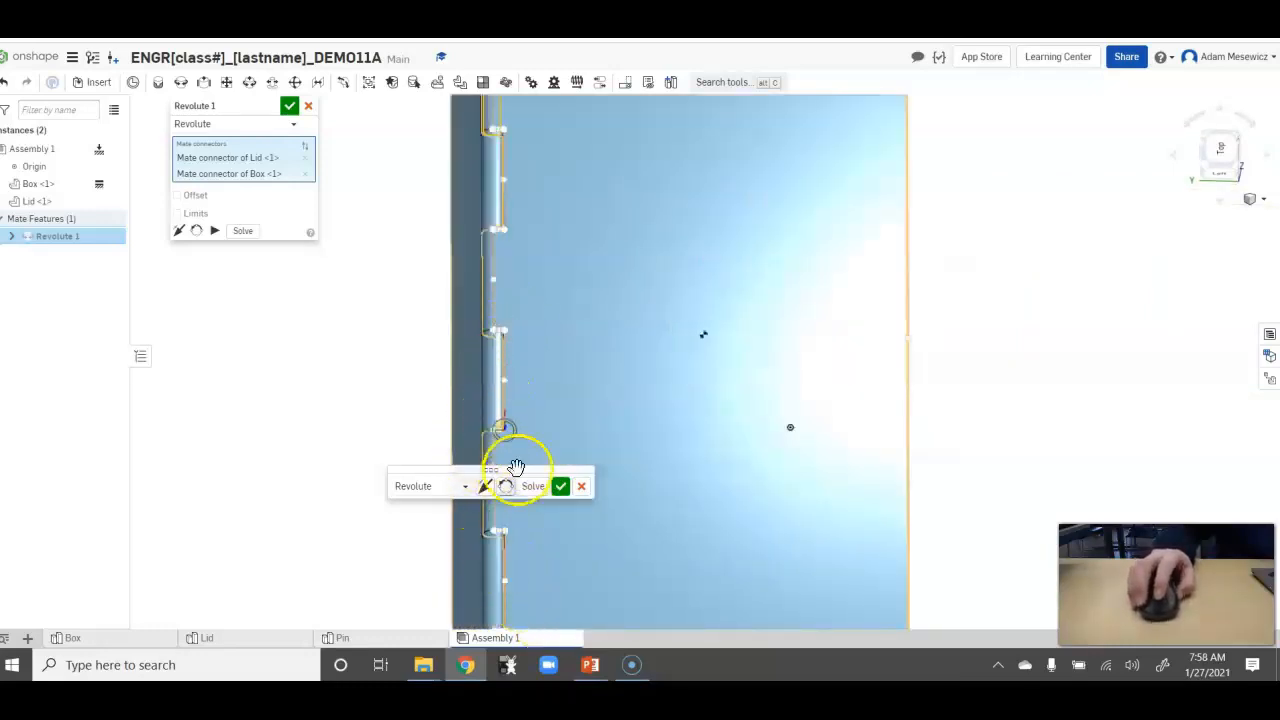
pyautogui.scroll(-3, 480, 357)
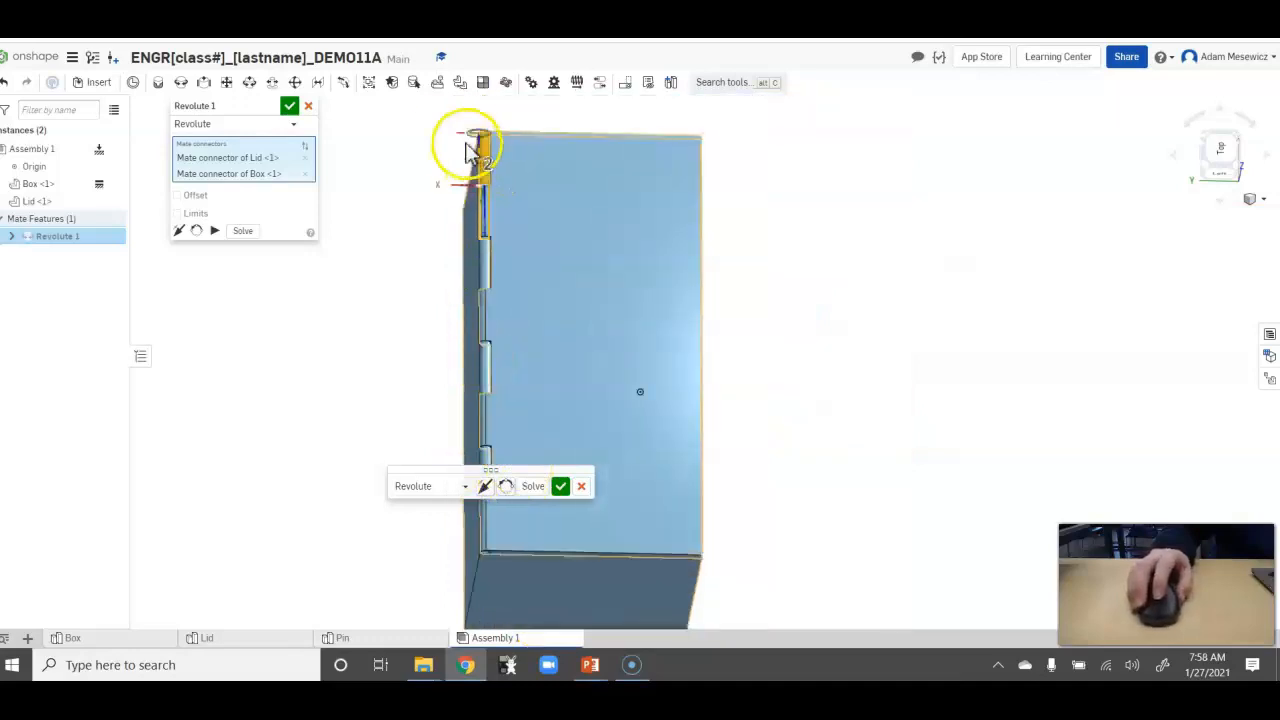
pyautogui.scroll(1, 430, 137)
pyautogui.moveTo(723, 443); pyautogui.dragTo(722, 380, button='right')
# Animate the revolute mate's rotation, and swing the lid open past the back of the box and closed again.
pyautogui.click(217, 233)
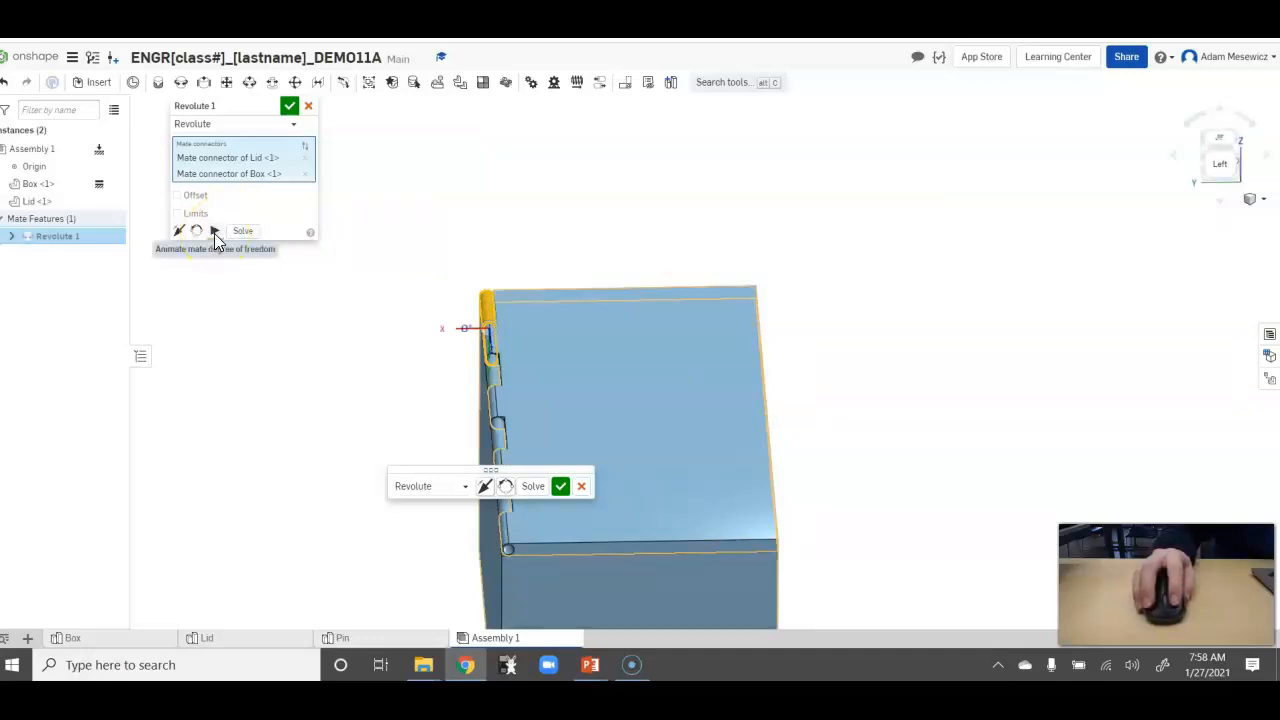
pyautogui.click(214, 233)
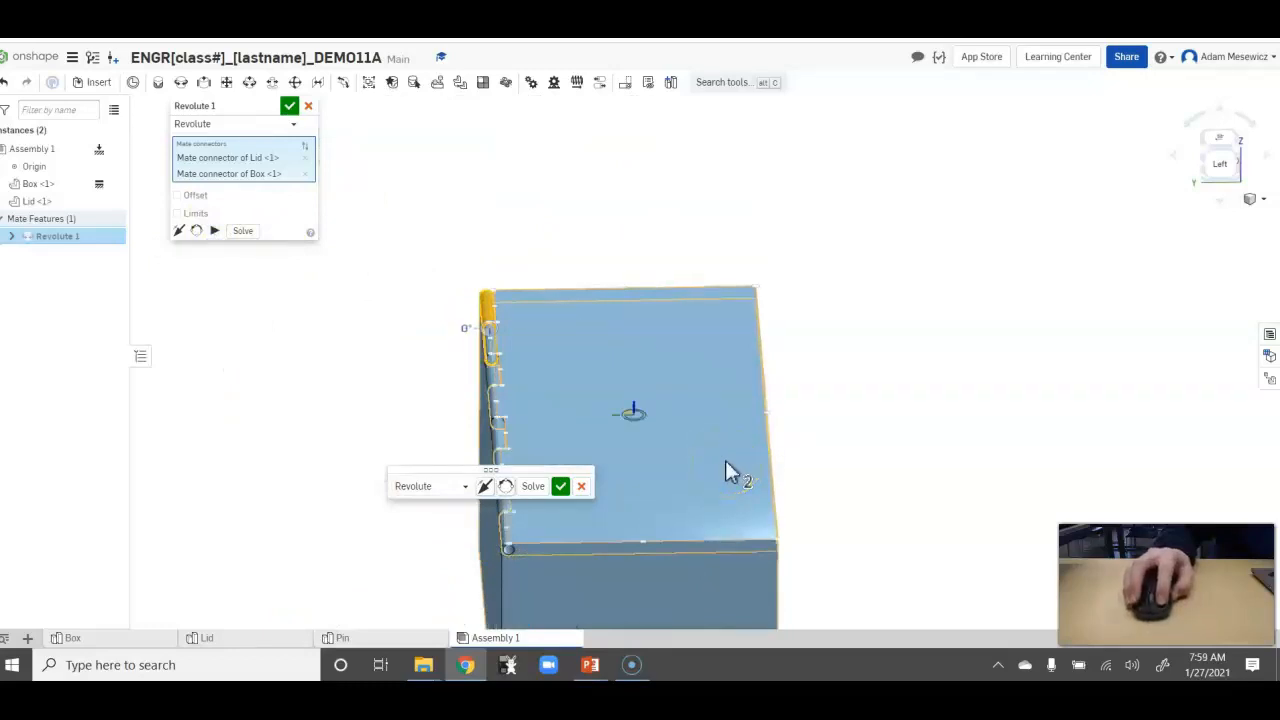
pyautogui.moveTo(727, 465); pyautogui.dragTo(389, 590)
pyautogui.click(507, 590)
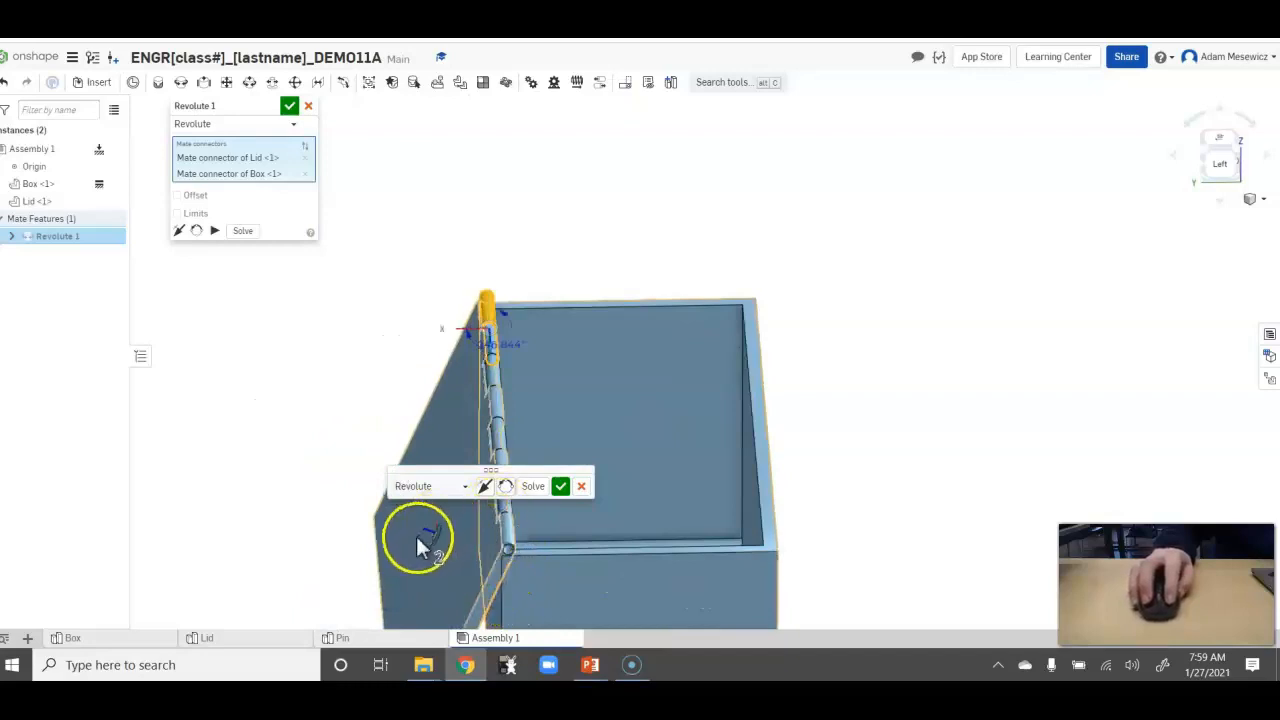
pyautogui.moveTo(403, 539); pyautogui.dragTo(652, 452)
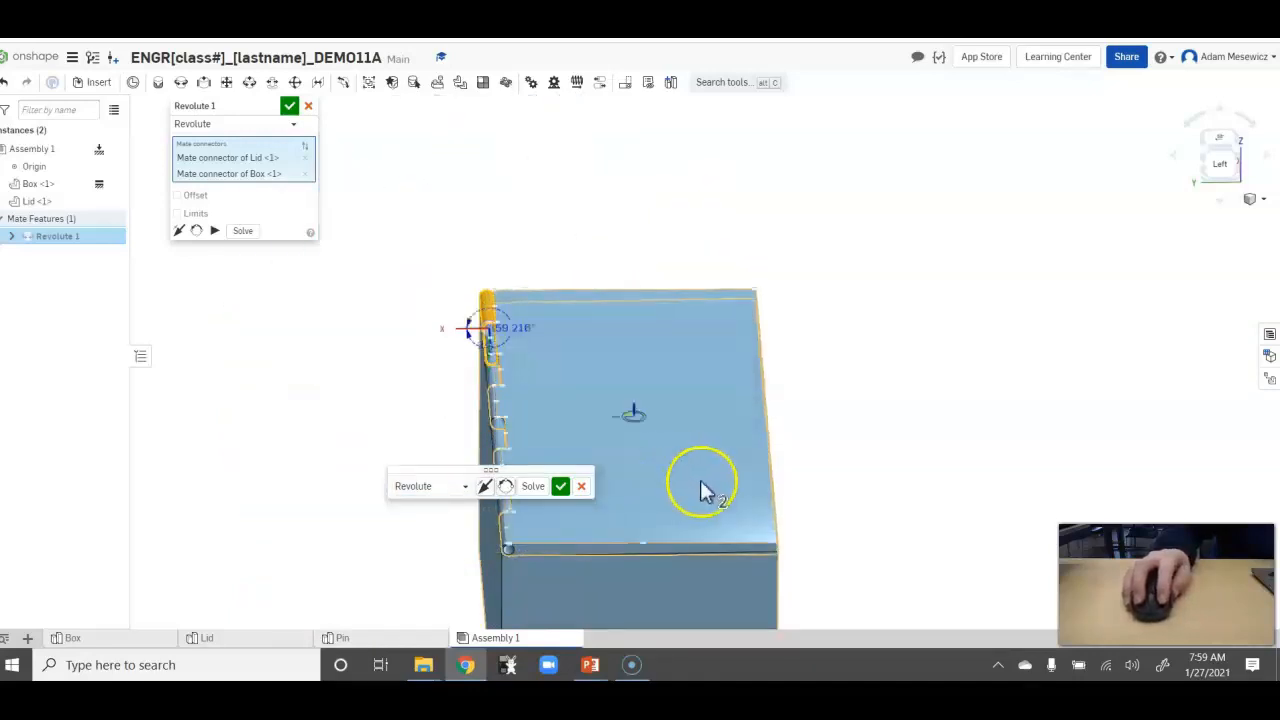
# Examine the rotation angle indicator at the hinge's mate connector with the lid closed.
pyautogui.scroll(2, 590, 458)
pyautogui.scroll(2, 598, 488)
pyautogui.scroll(-3, 697, 557)
pyautogui.scroll(3, 814, 600)
pyautogui.scroll(1, 690, 500)
pyautogui.scroll(-3, 425, 265)
pyautogui.scroll(3, 390, 205)
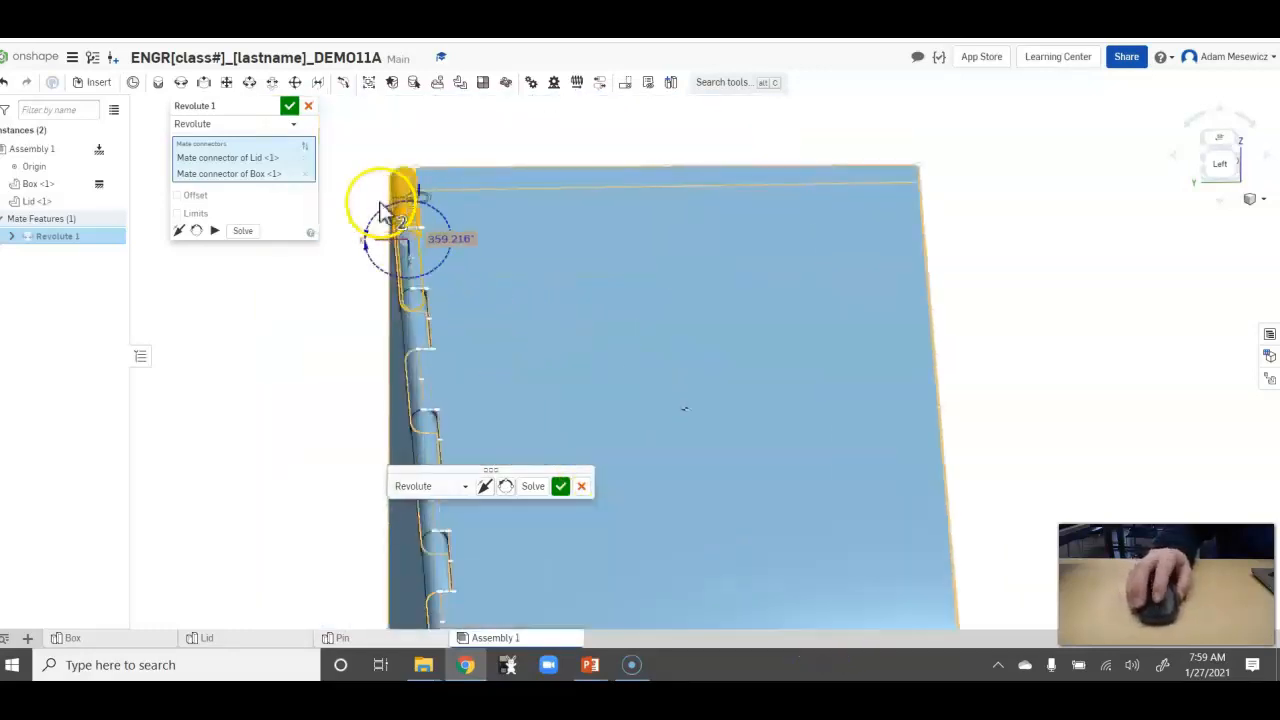
pyautogui.scroll(-3, 455, 255)
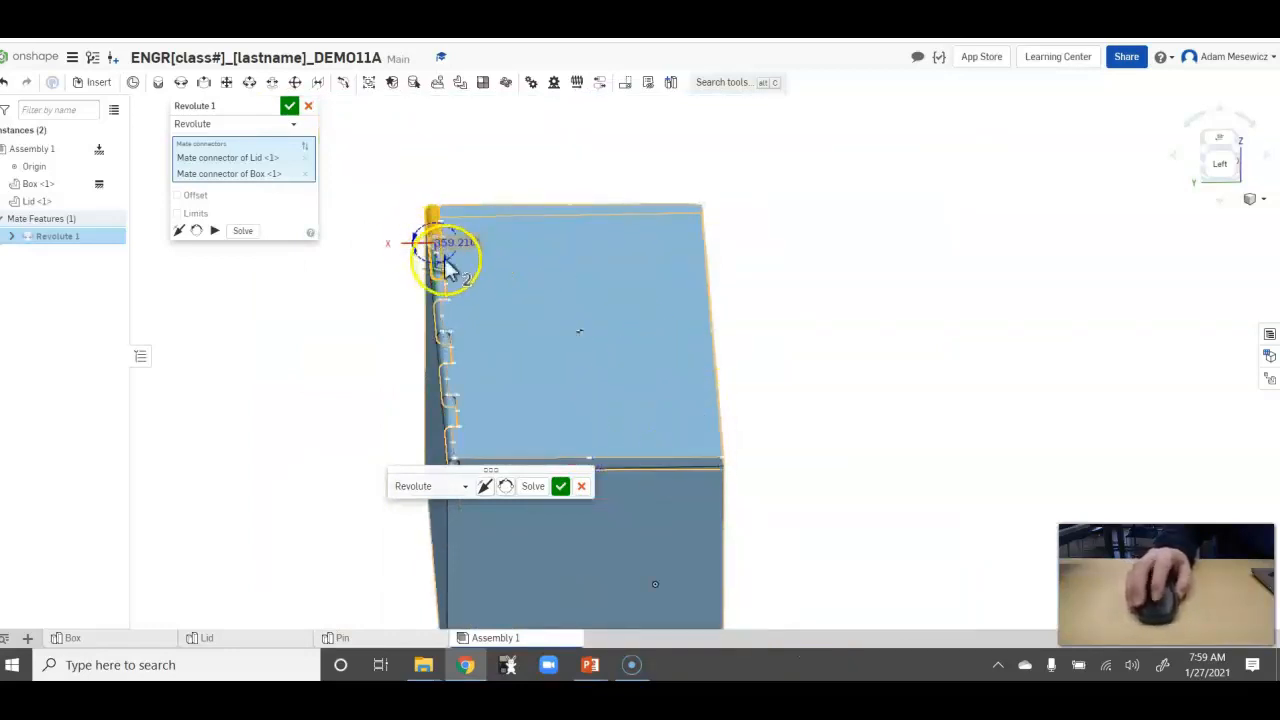
pyautogui.scroll(1, 400, 258)
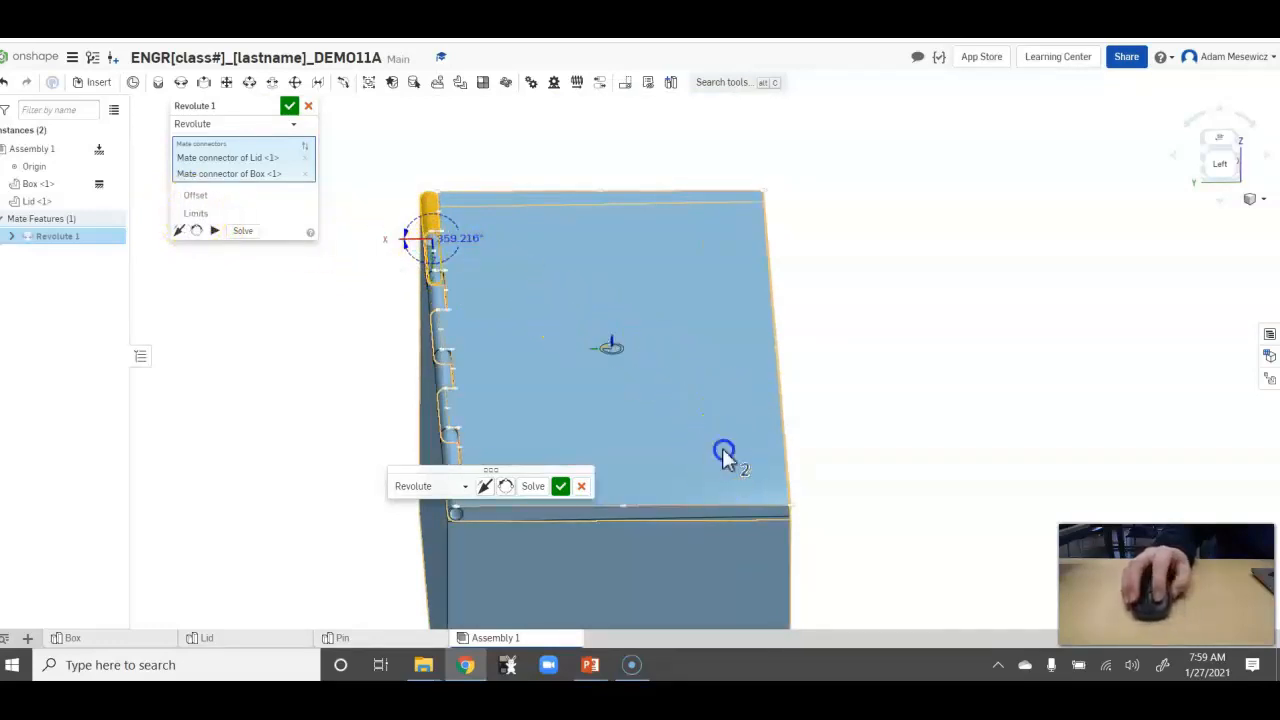
# Swing the lid between fully open and closed to read the hinge angle at each end of travel.
pyautogui.moveTo(645, 321); pyautogui.dragTo(310, 367)
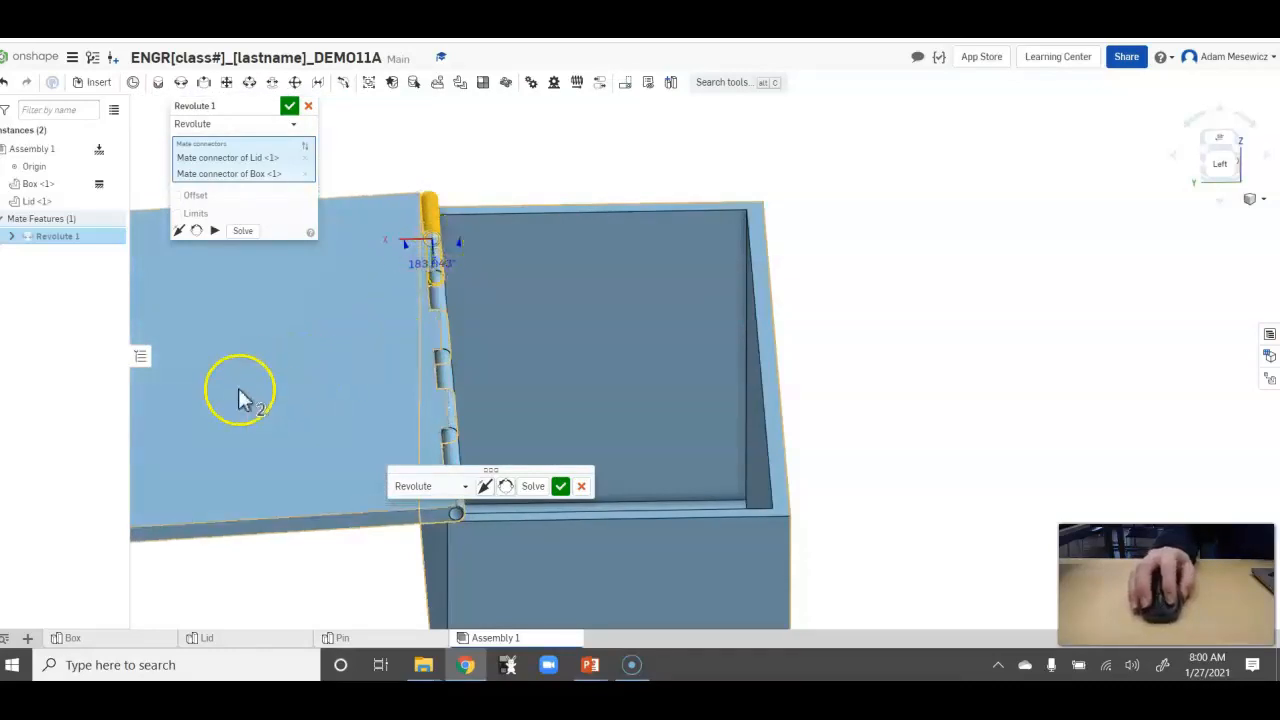
pyautogui.moveTo(204, 381); pyautogui.dragTo(732, 310)
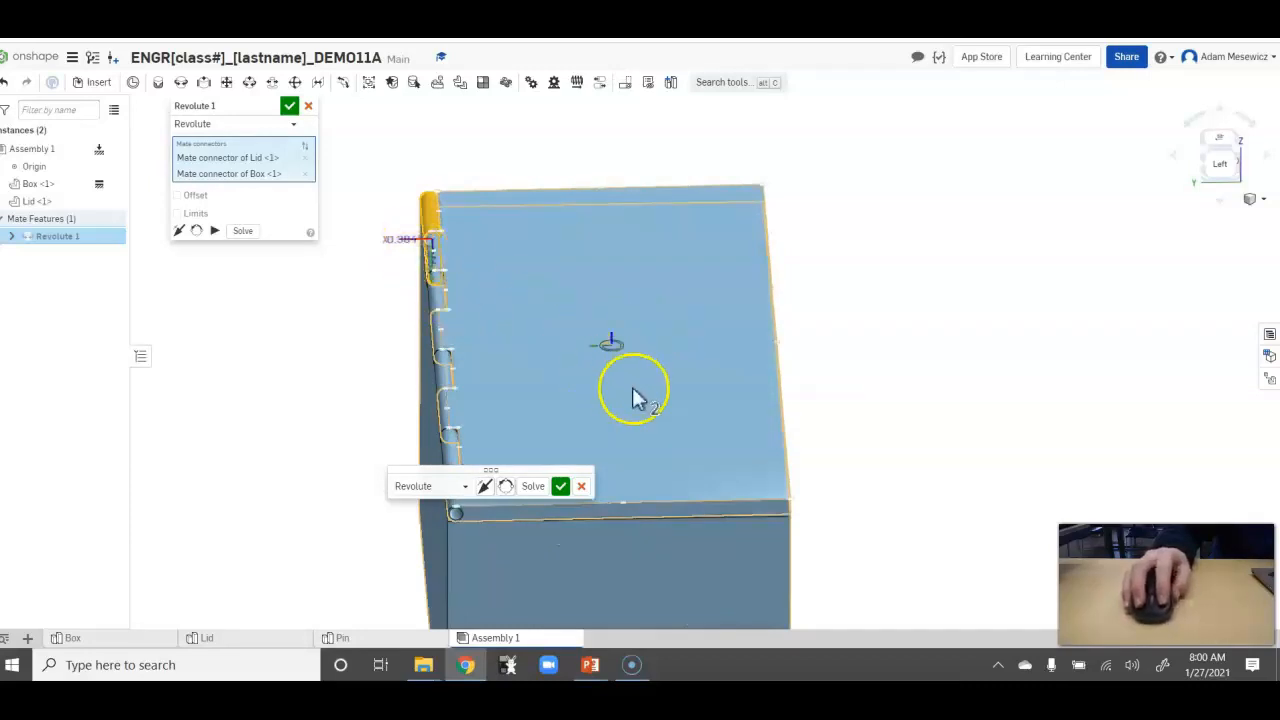
pyautogui.moveTo(735, 385); pyautogui.dragTo(273, 356)
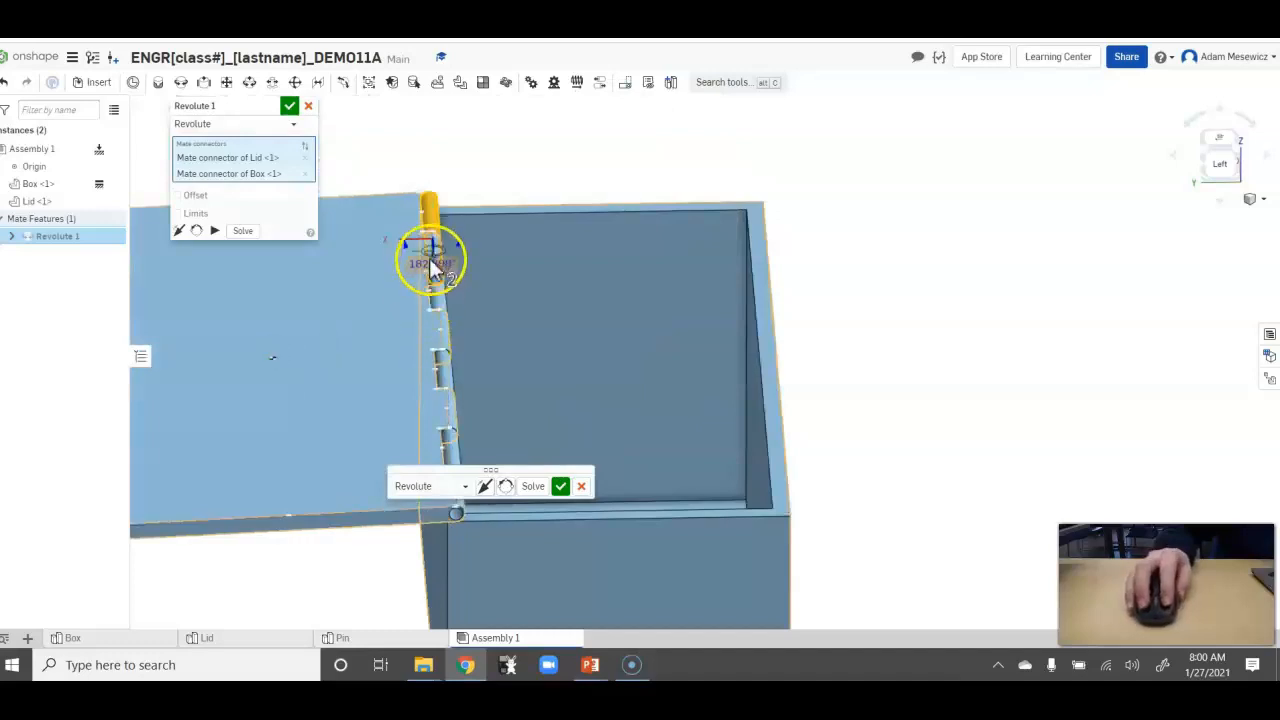
# Enable limits on the revolute mate with a minimum angle of 180 deg and a maximum of 360 deg.
pyautogui.click(195, 213)
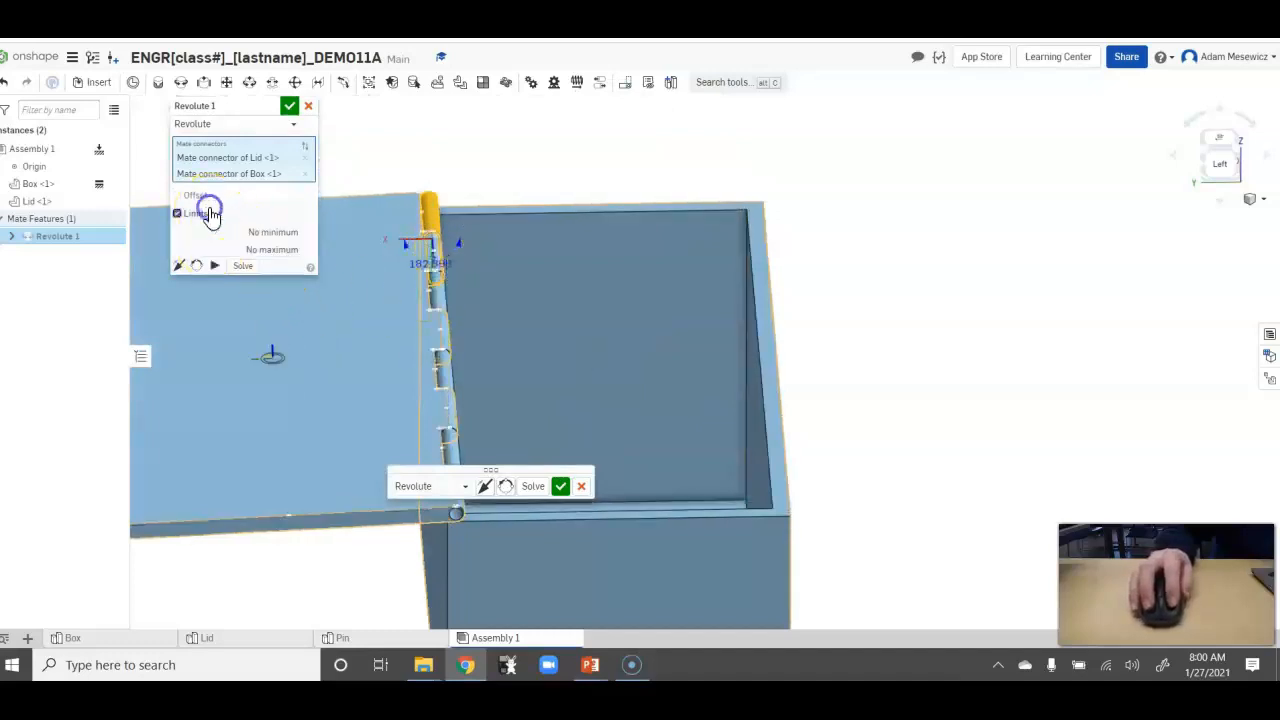
pyautogui.click(283, 242)
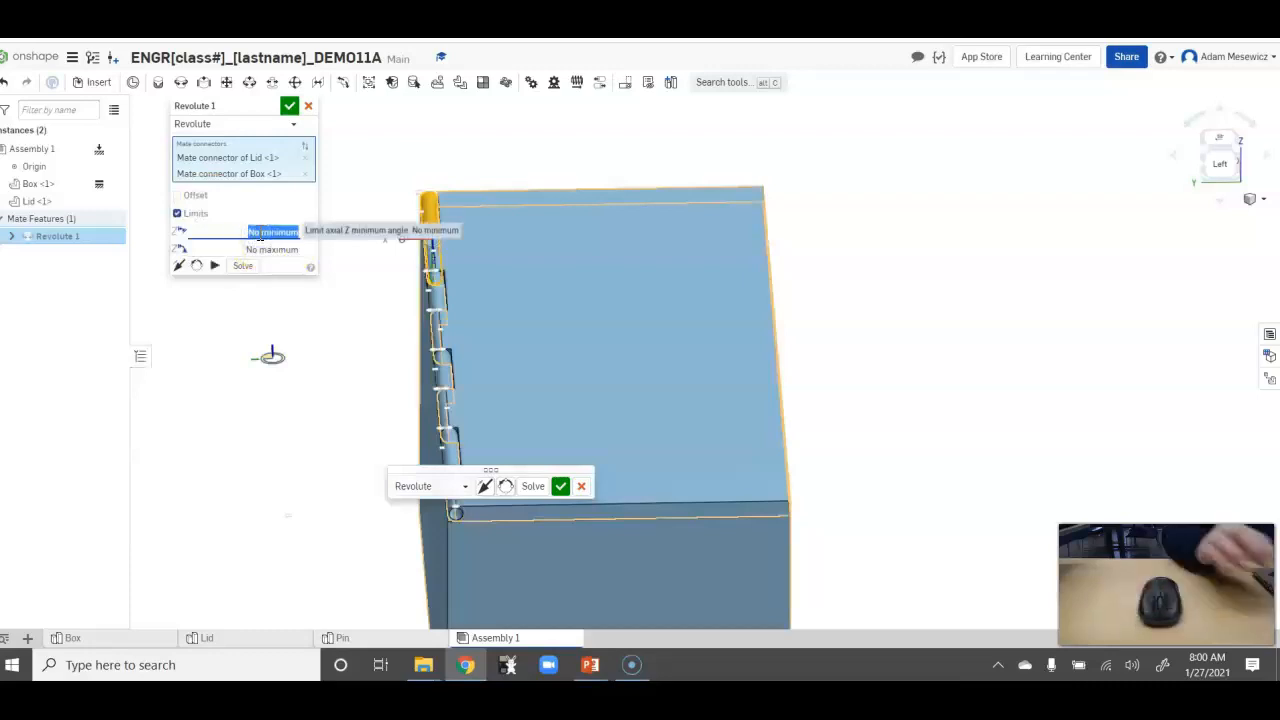
pyautogui.write('180')
pyautogui.click(268, 246)
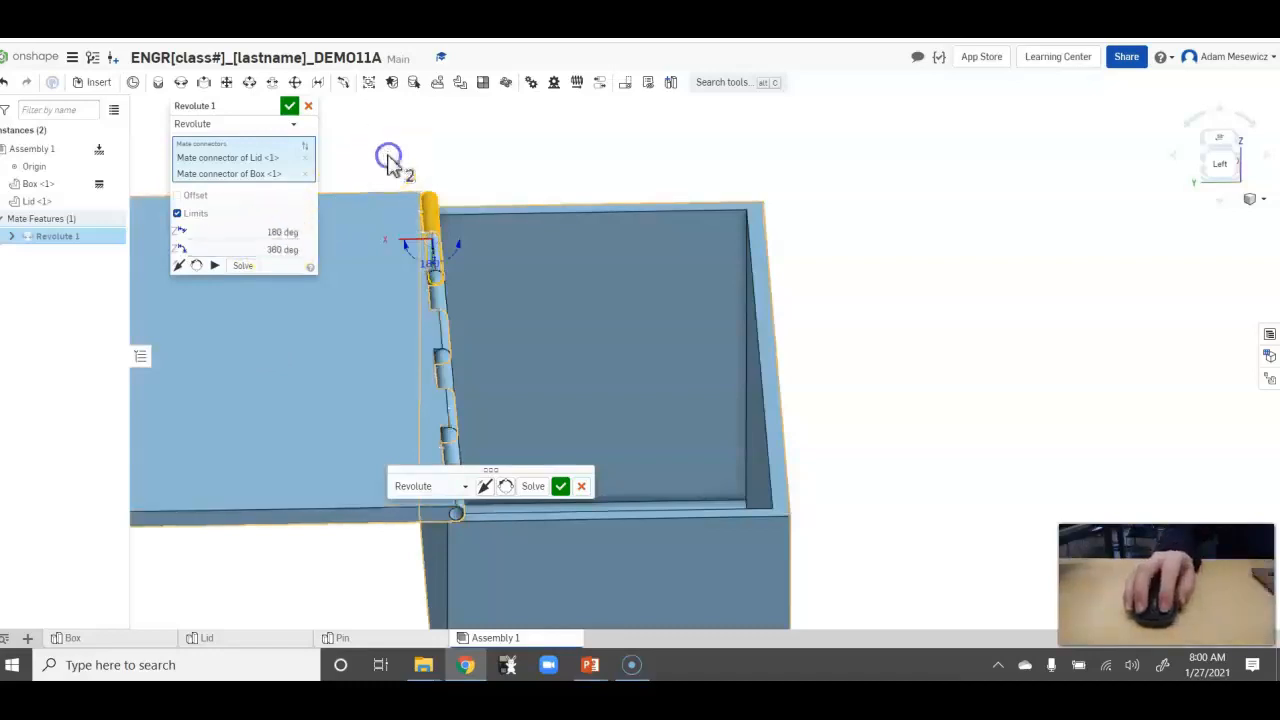
# Animate the limited revolute motion and try to swing the lid by hand.
pyautogui.click(215, 267)
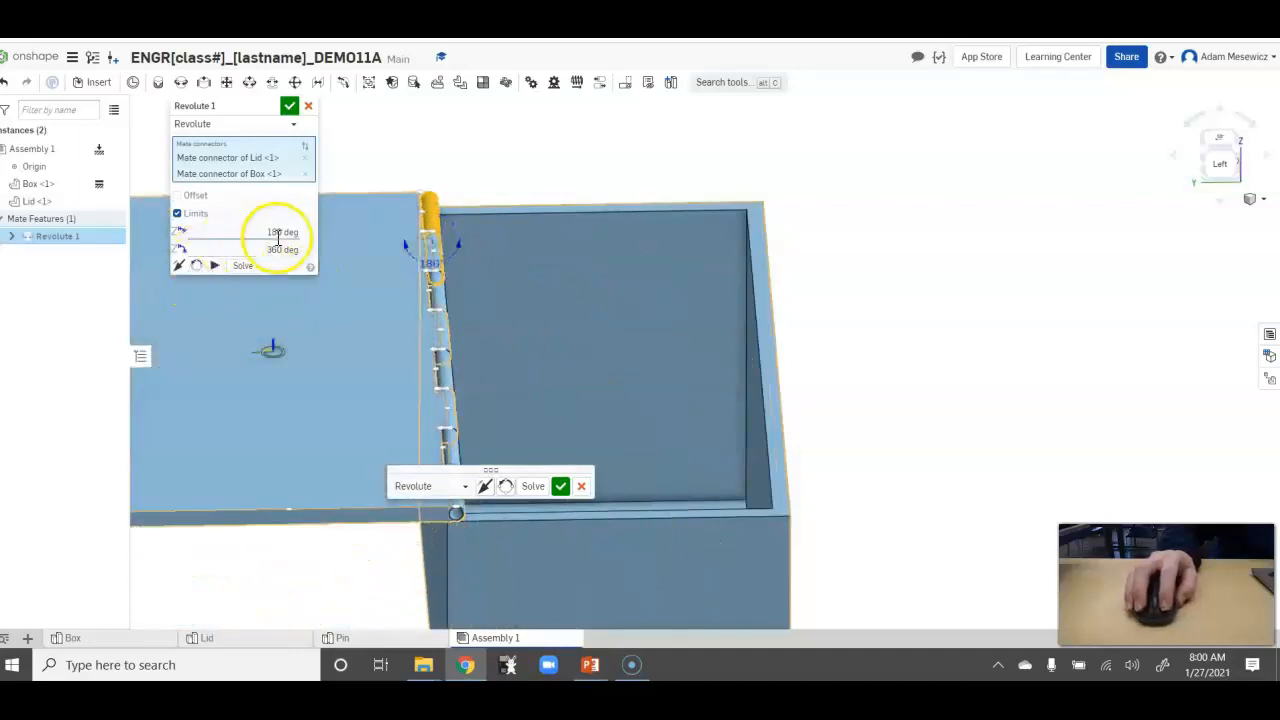
pyautogui.moveTo(184, 384); pyautogui.dragTo(360, 196)
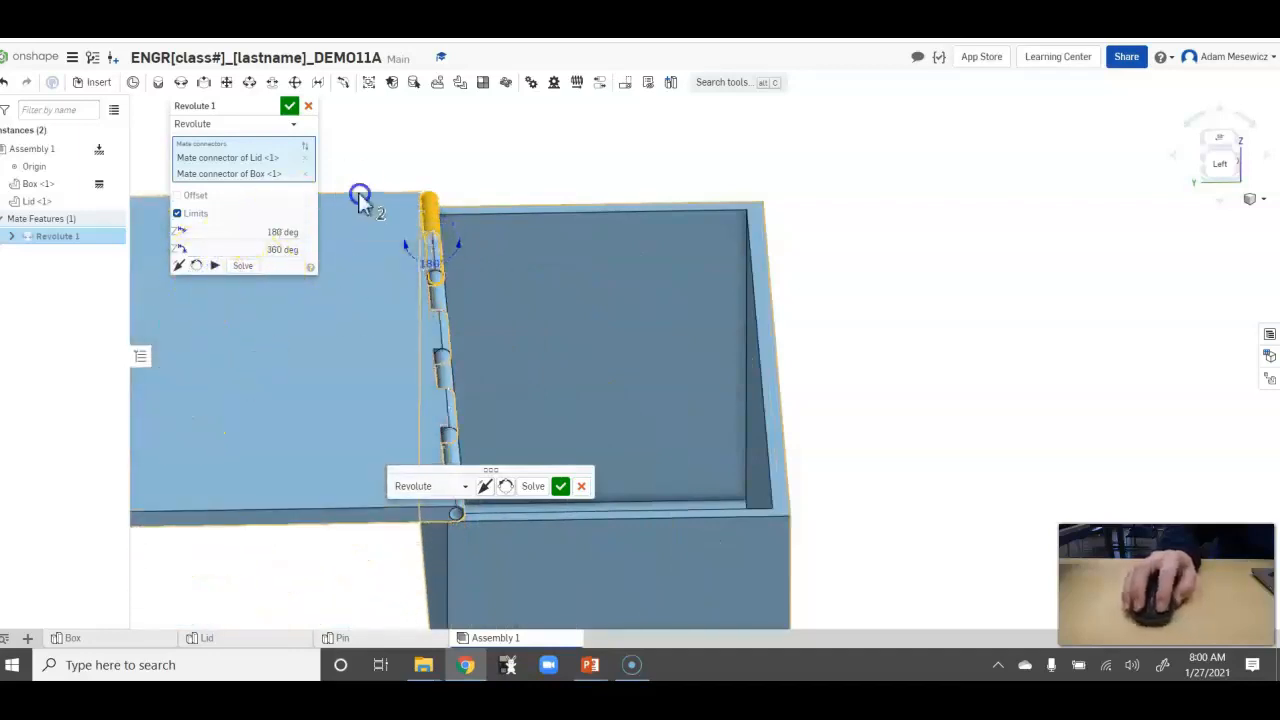
# Set the revolute mate's rotation limits to a minimum of 0 deg and a maximum of 180 deg.
pyautogui.click(282, 232)
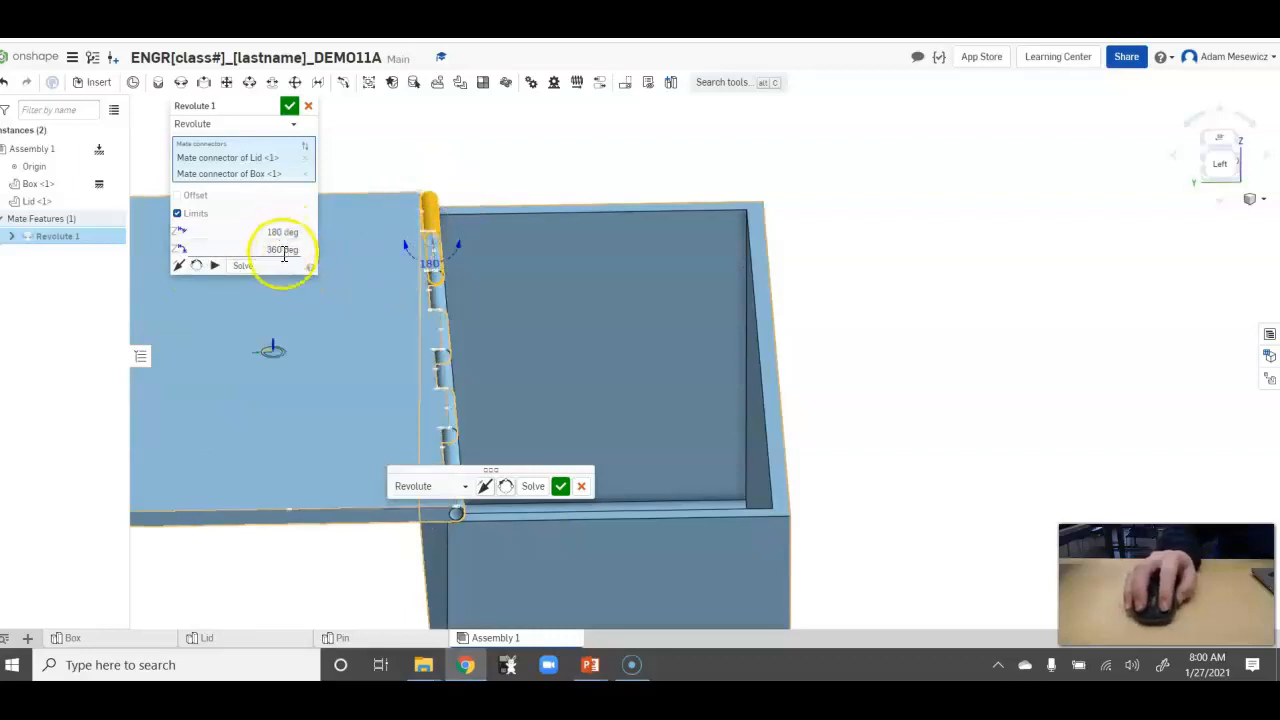
pyautogui.click(286, 231)
pyautogui.press('BackSpace')
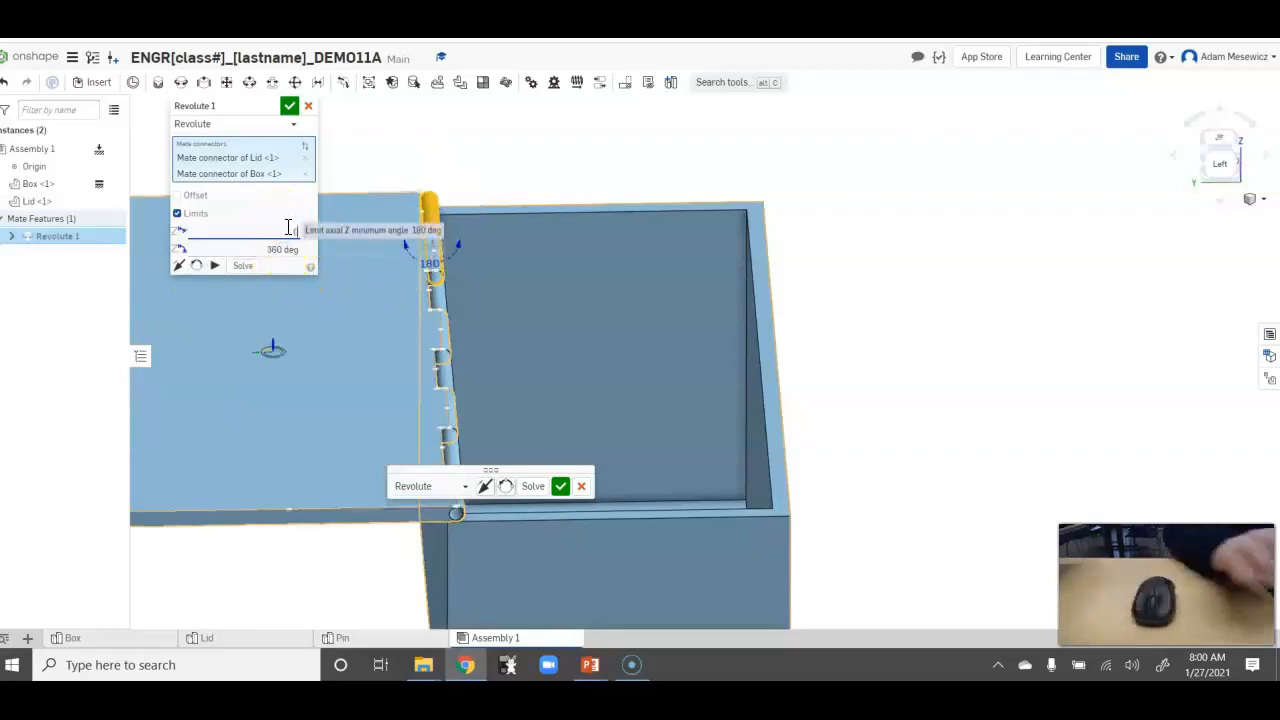
pyautogui.write('0')
pyautogui.click(288, 248)
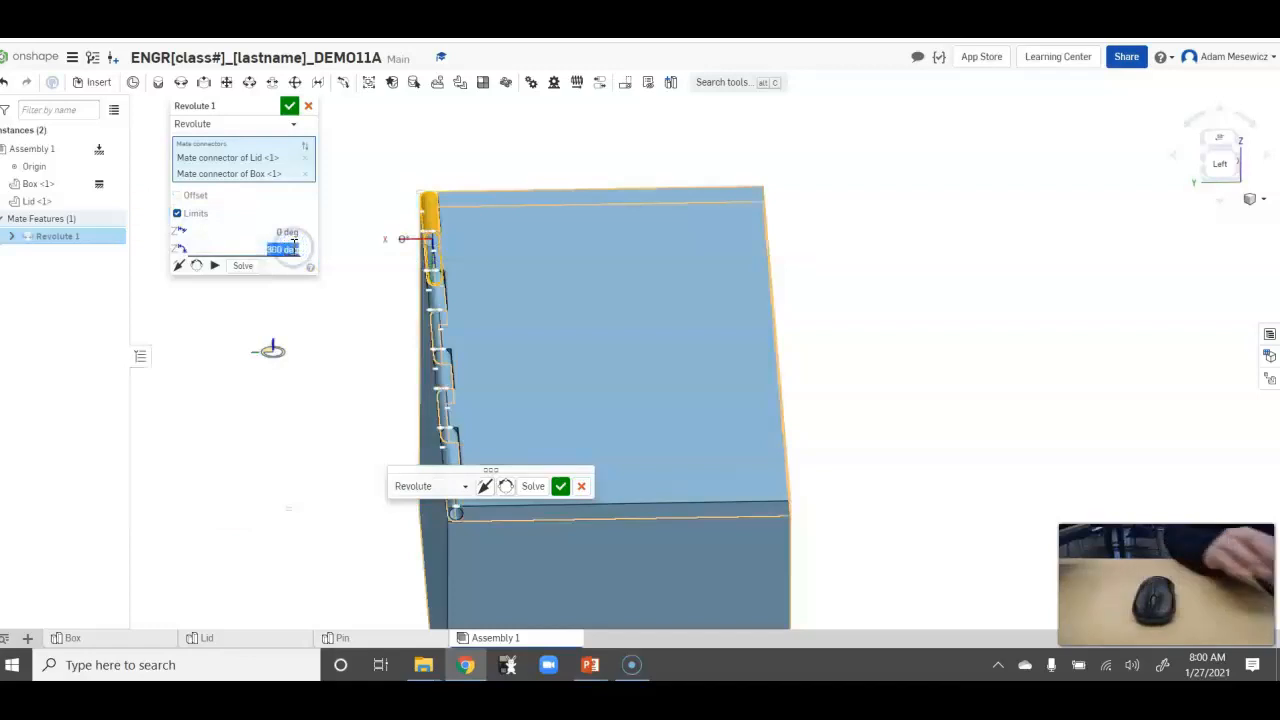
pyautogui.write('180')
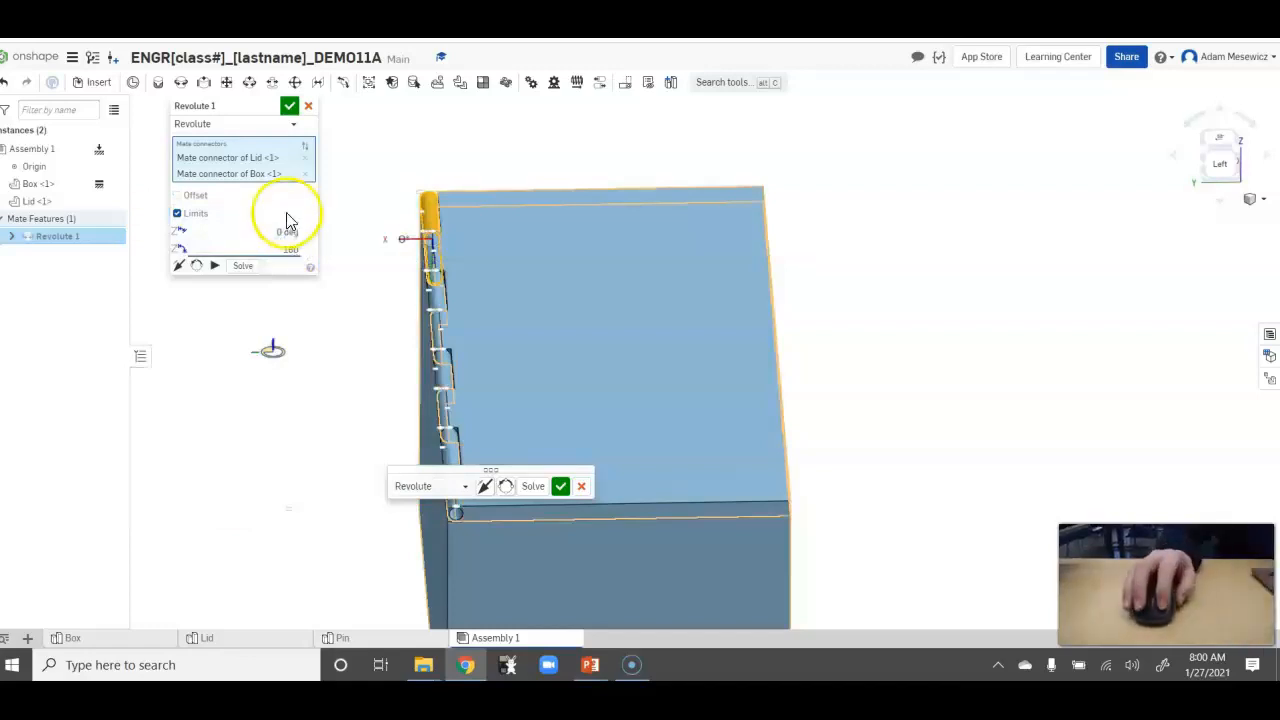
# Animate the lid through its limited rotation and accept the revolute mate.
pyautogui.click(215, 265)
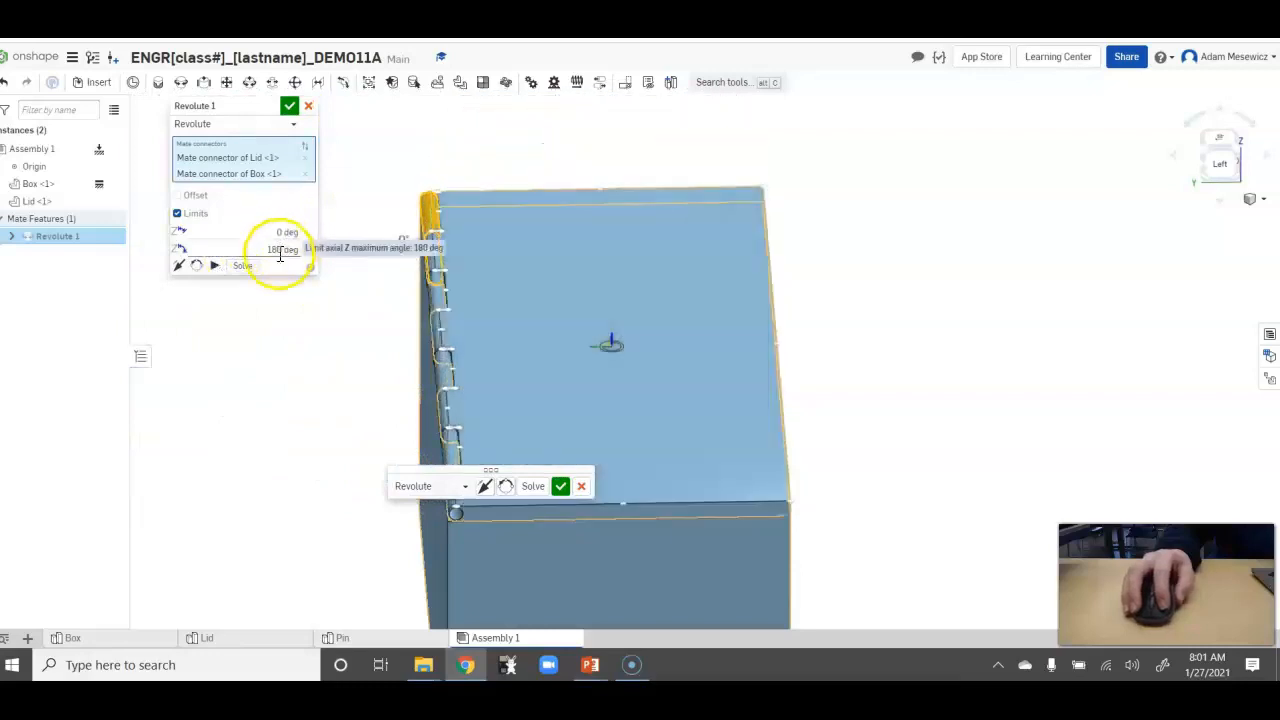
pyautogui.click(215, 268)
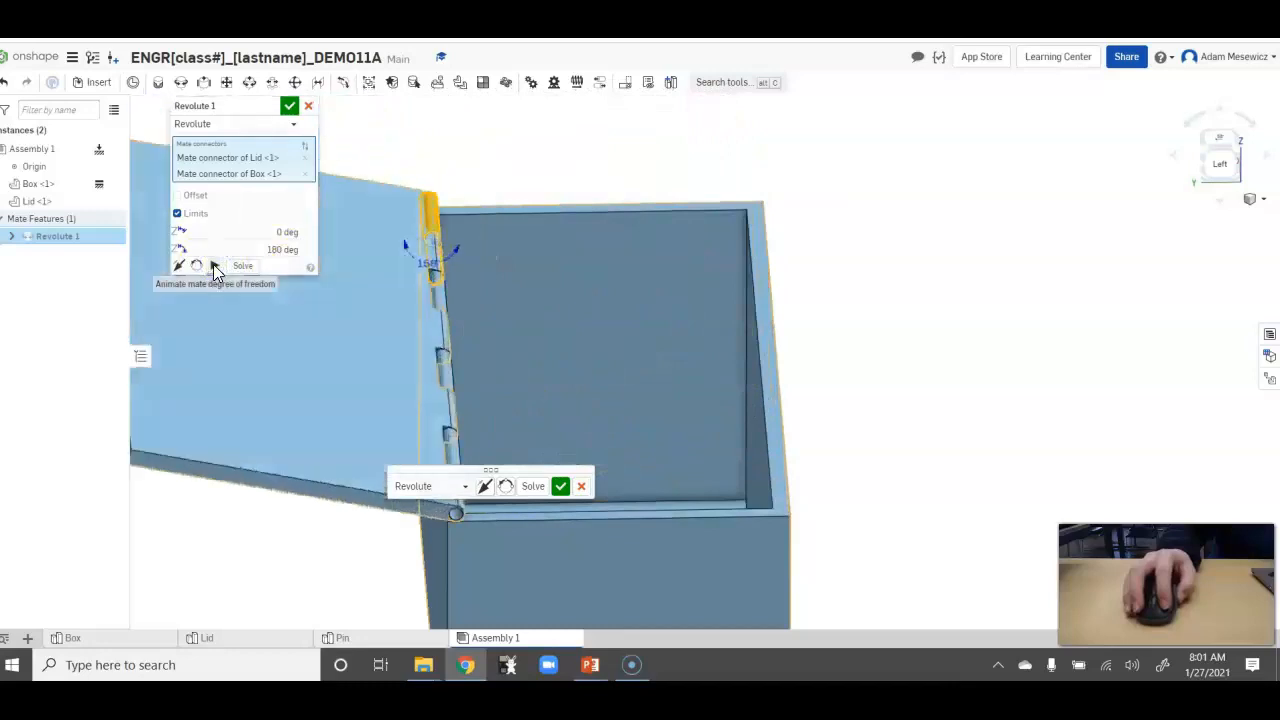
pyautogui.click(289, 107)
# Examine the closed lid and the row of hinge knuckles along the box edge from several angles.
pyautogui.moveTo(334, 371); pyautogui.dragTo(327, 427, button='right')
pyautogui.scroll(5, 325, 362)
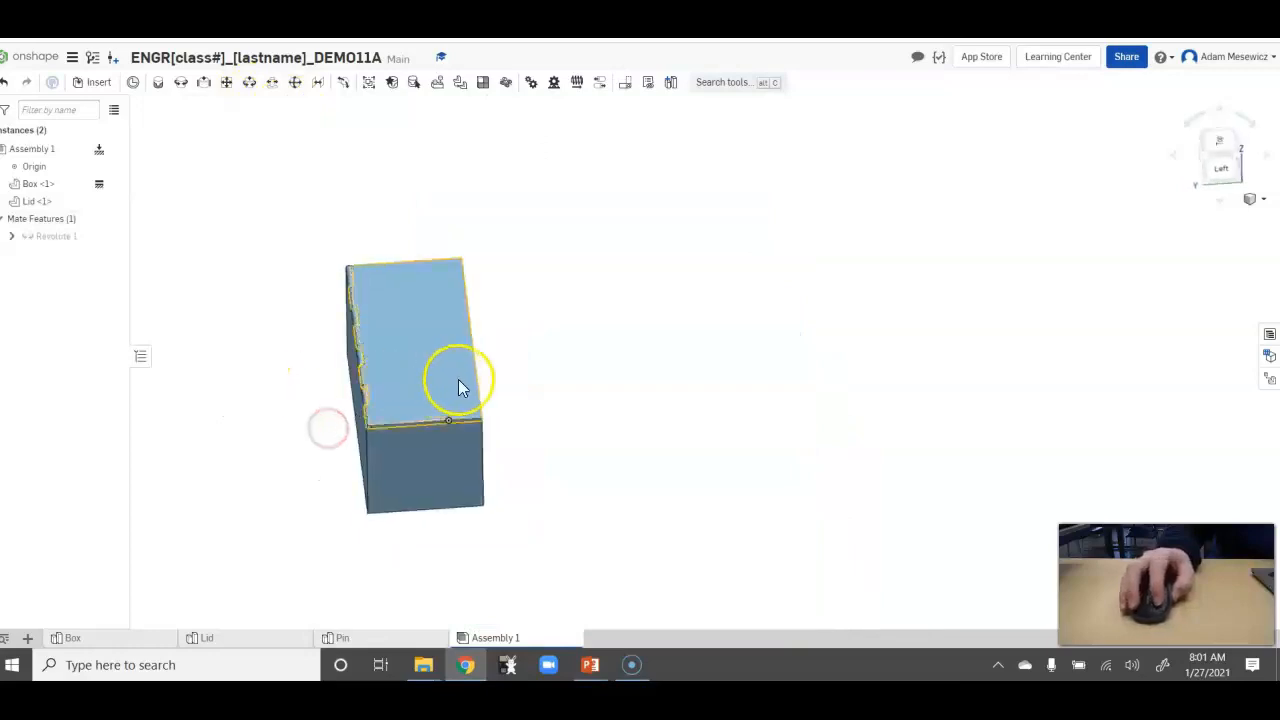
pyautogui.moveTo(353, 297); pyautogui.dragTo(587, 490)
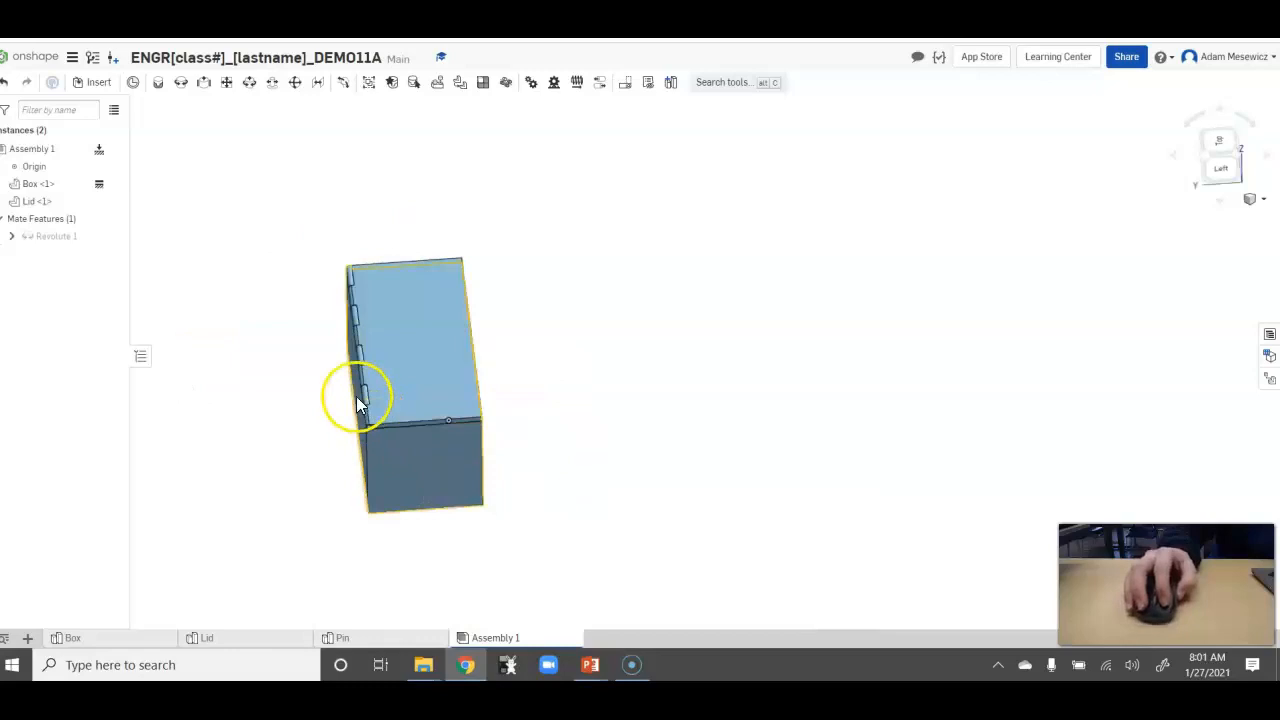
pyautogui.scroll(-5, 360, 400)
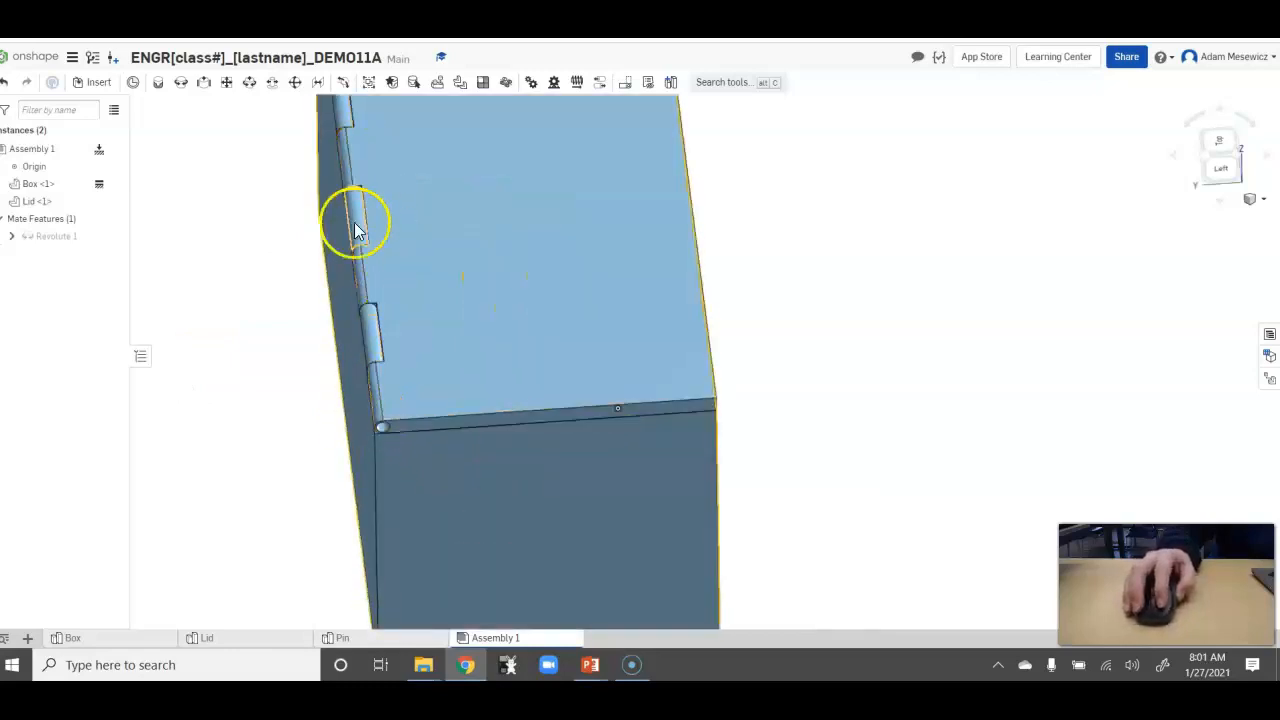
pyautogui.scroll(5, 308, 279)
pyautogui.scroll(-2, 236, 182)
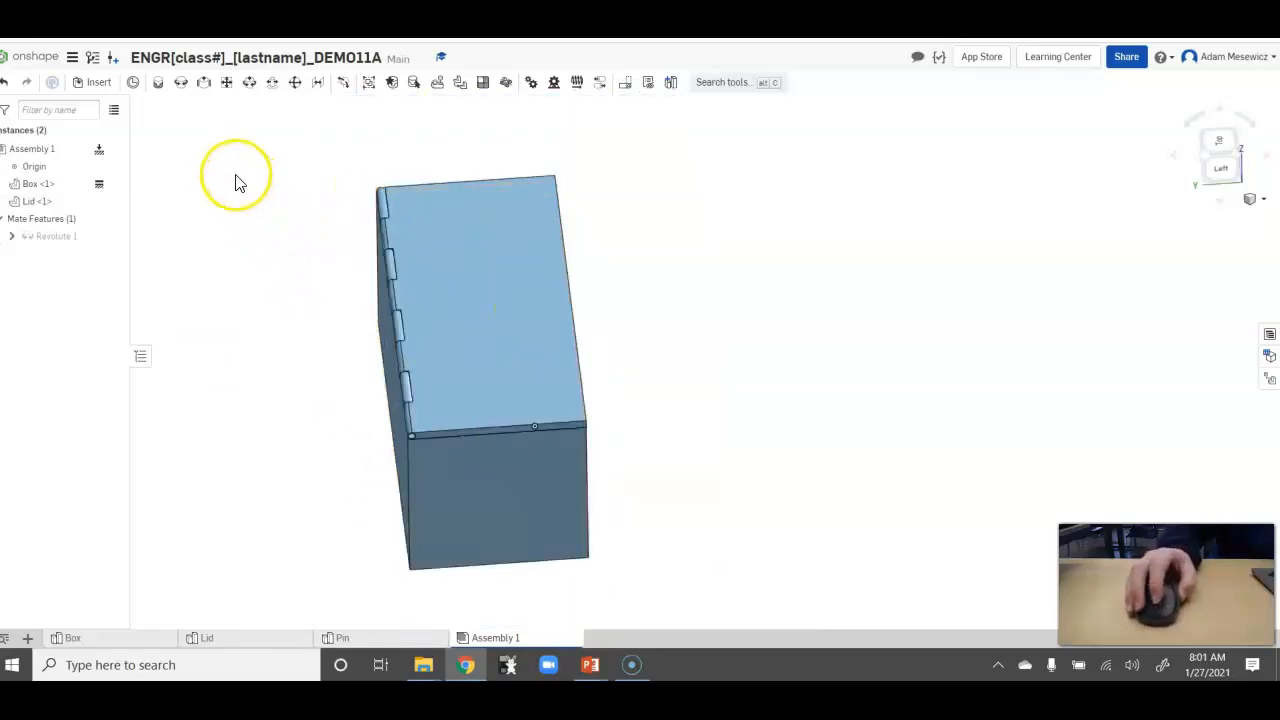
pyautogui.moveTo(283, 305)
pyautogui.mouseDown(button='right')
pyautogui.moveTo(269, 271)
pyautogui.moveTo(286, 286)
pyautogui.mouseUp(button='right')
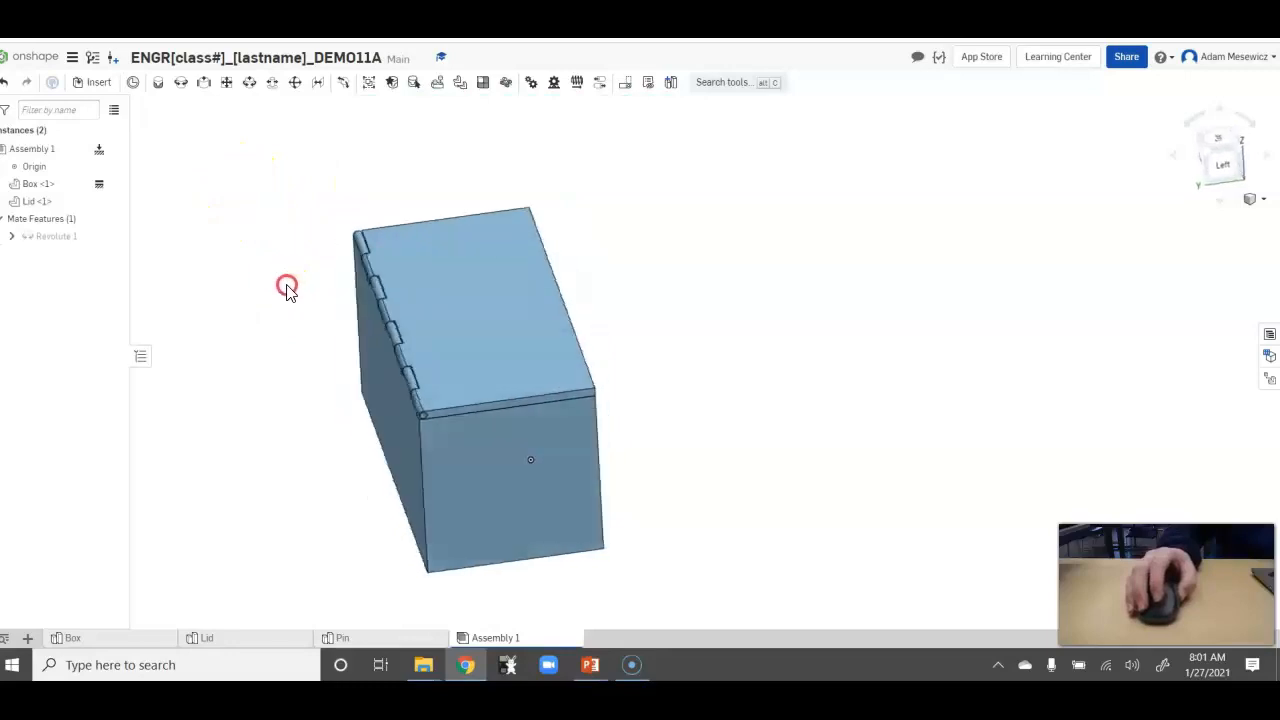
pyautogui.scroll(3, 290, 331)
pyautogui.scroll(-2, 295, 362)
pyautogui.scroll(-1, 194, 191)
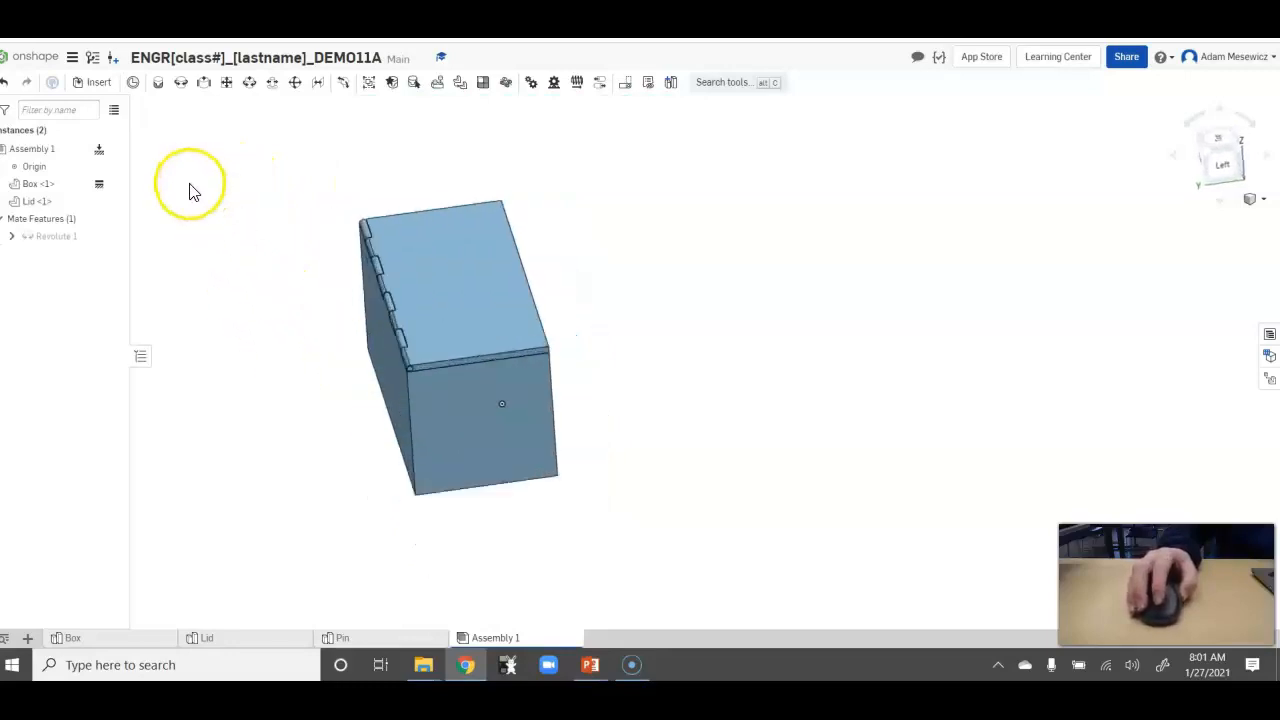
# Insert one Pin part from the current document and place it in open space beside the box.
pyautogui.click(91, 84)
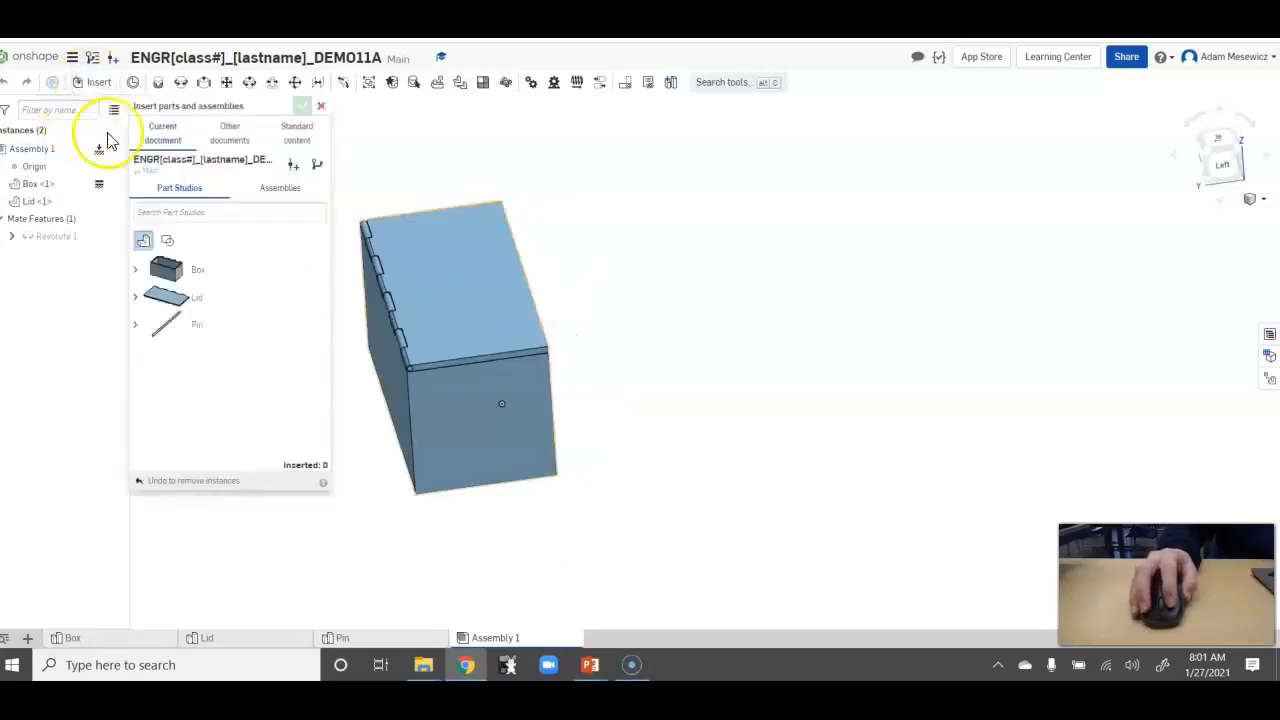
pyautogui.click(221, 329)
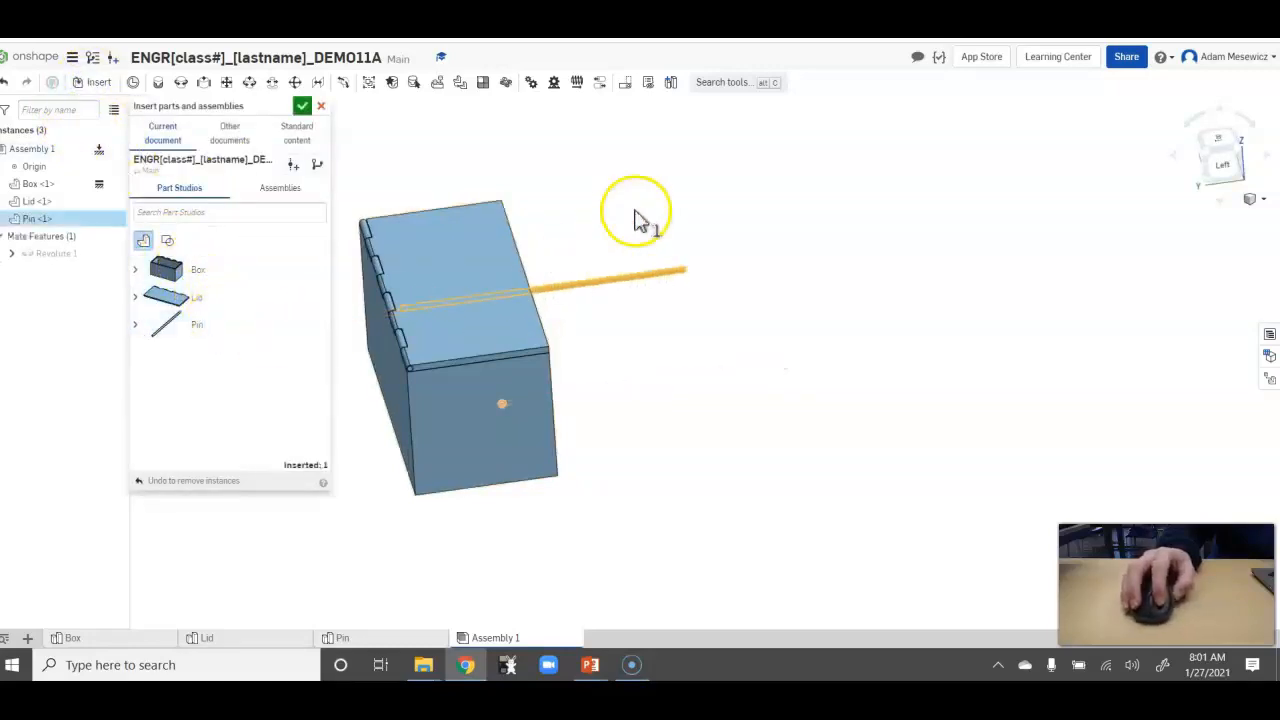
pyautogui.click(792, 263)
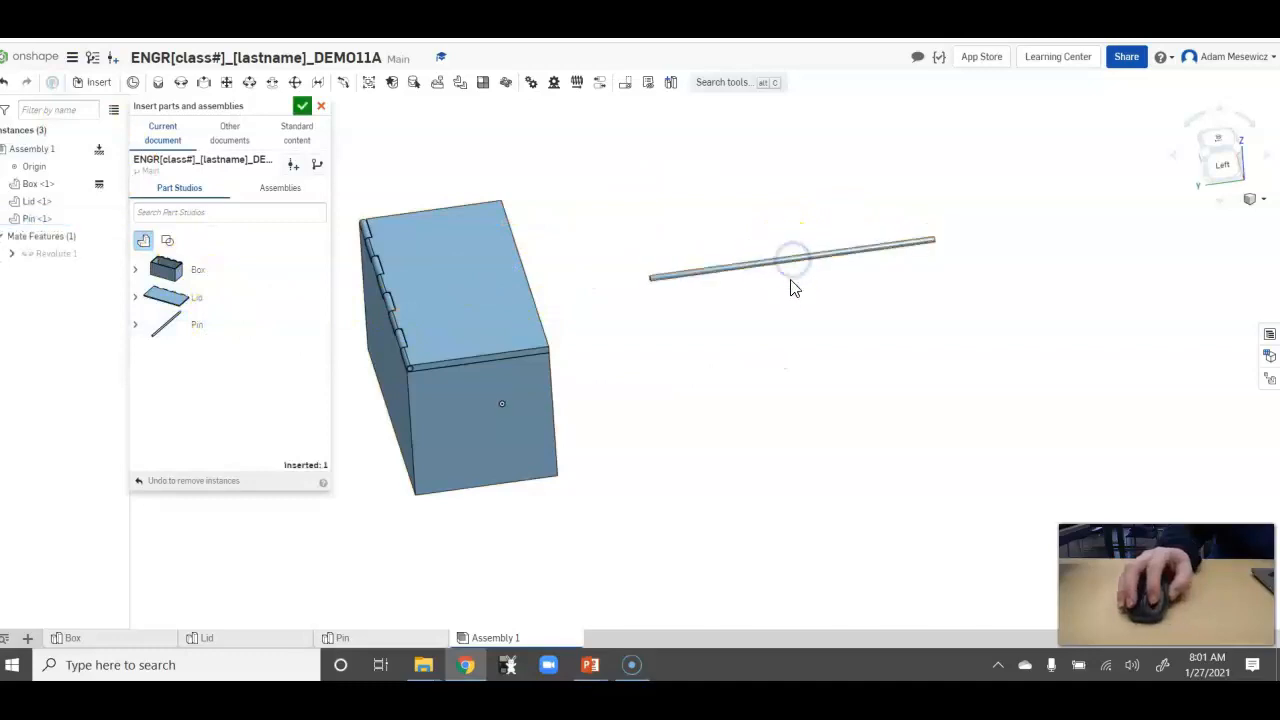
pyautogui.click(301, 106)
# Begin a Slider mate with the centre of the pin's end face as its first mate connector.
pyautogui.moveTo(486, 186); pyautogui.dragTo(520, 194, button='right')
pyautogui.click(477, 270)
pyautogui.moveTo(472, 275); pyautogui.dragTo(483, 346)
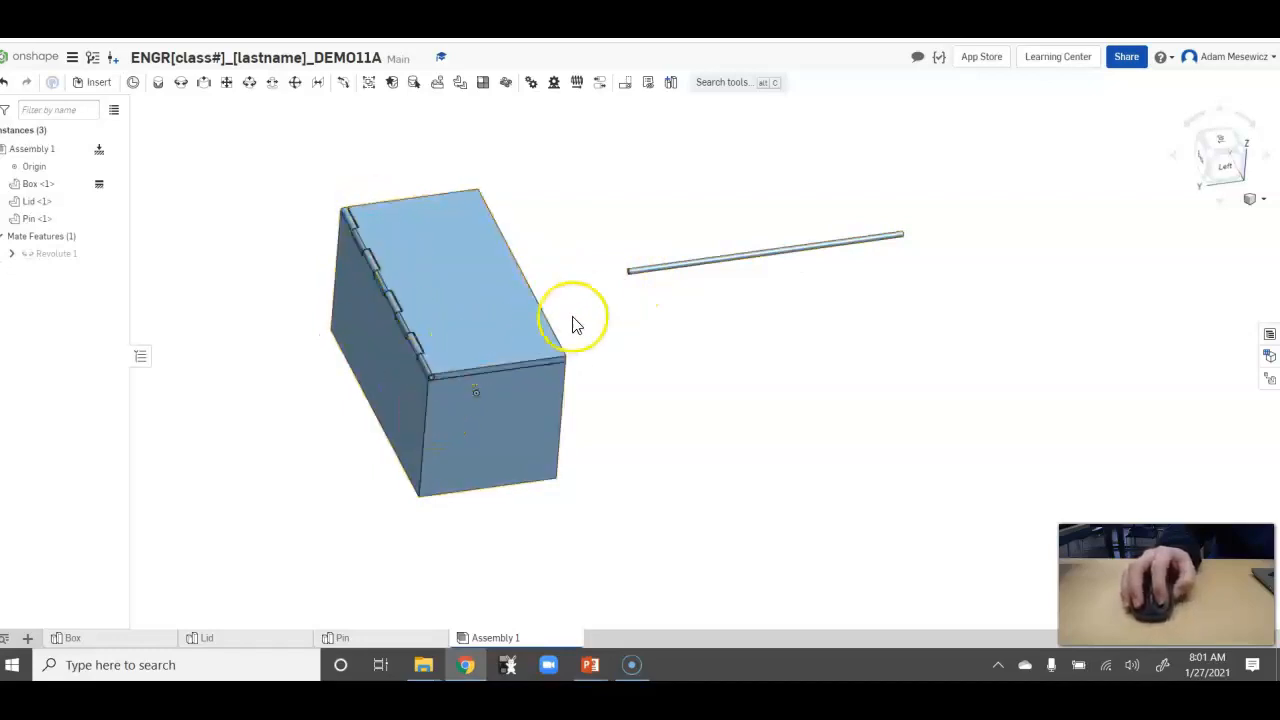
pyautogui.click(204, 89)
pyautogui.moveTo(534, 214); pyautogui.dragTo(577, 231, button='right')
pyautogui.scroll(10, 512, 228)
pyautogui.moveTo(491, 320); pyautogui.dragTo(522, 262, button='right')
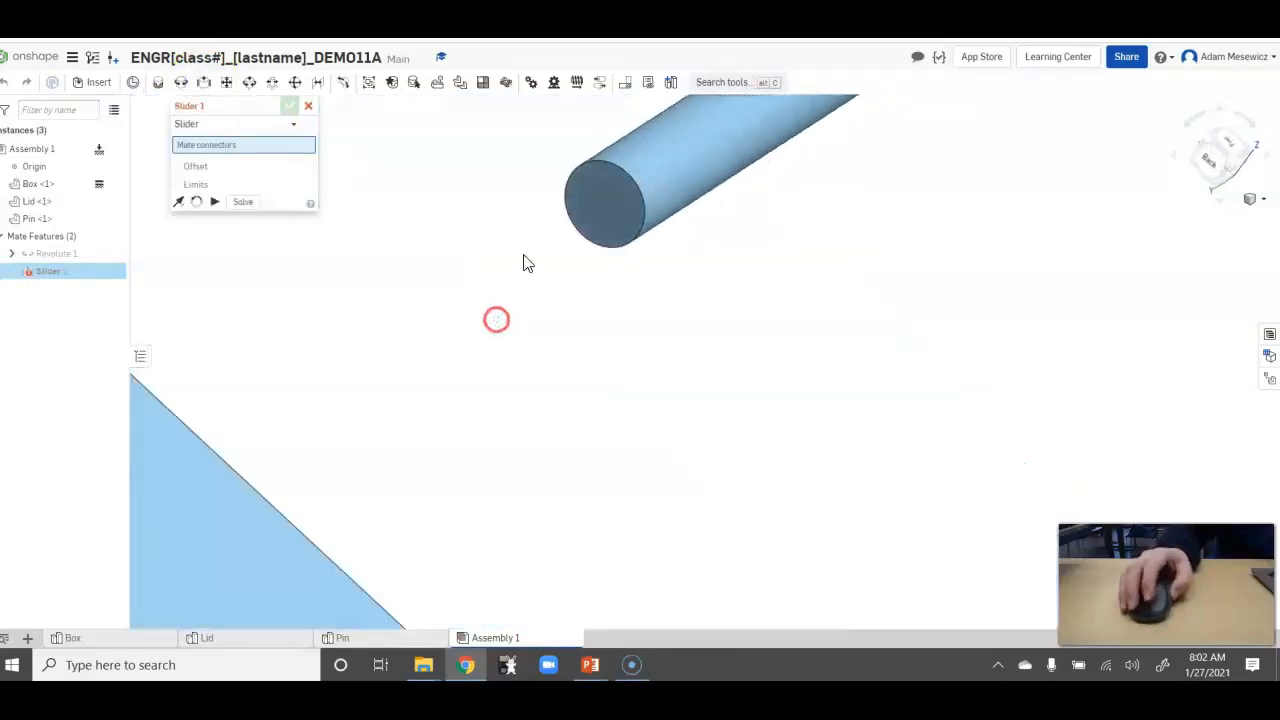
pyautogui.click(611, 202)
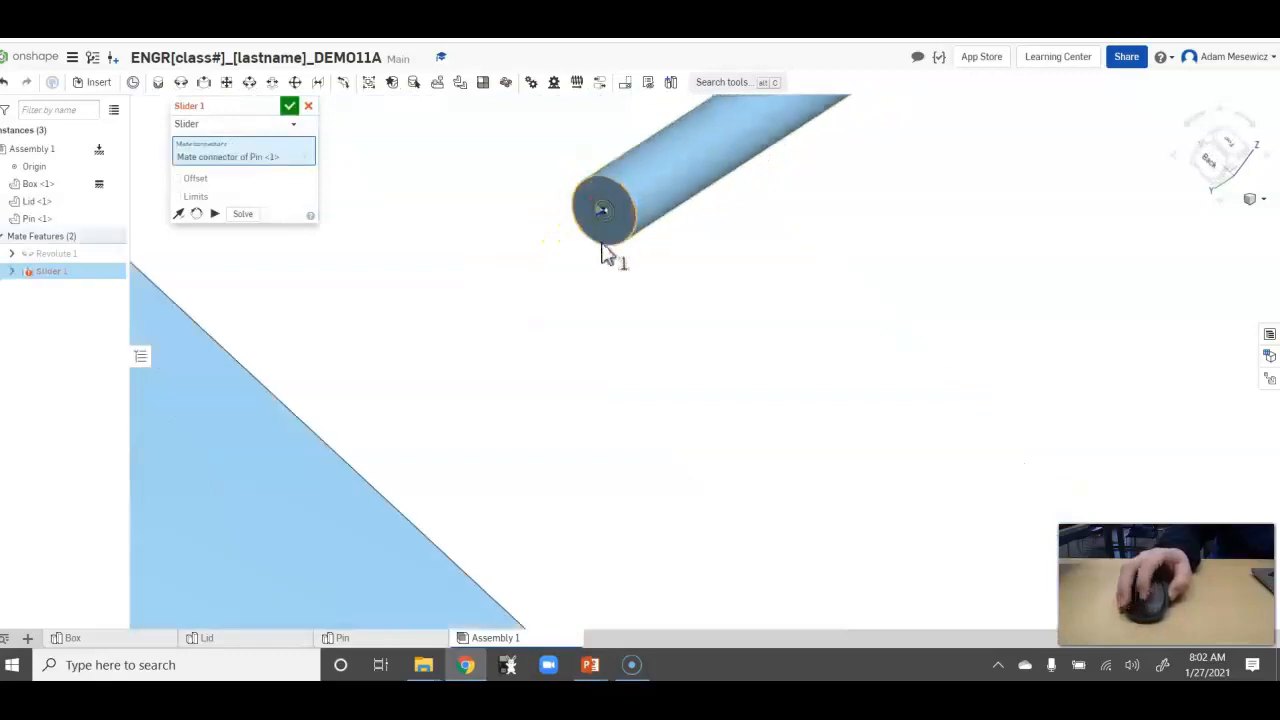
# Choose the centre of the lid's outer hinge hole as the slider mate's second connector.
pyautogui.moveTo(606, 251); pyautogui.dragTo(703, 380, button='right')
pyautogui.scroll(-3, 740, 550)
pyautogui.moveTo(740, 550); pyautogui.dragTo(672, 533, button='right')
pyautogui.scroll(10, 591, 449)
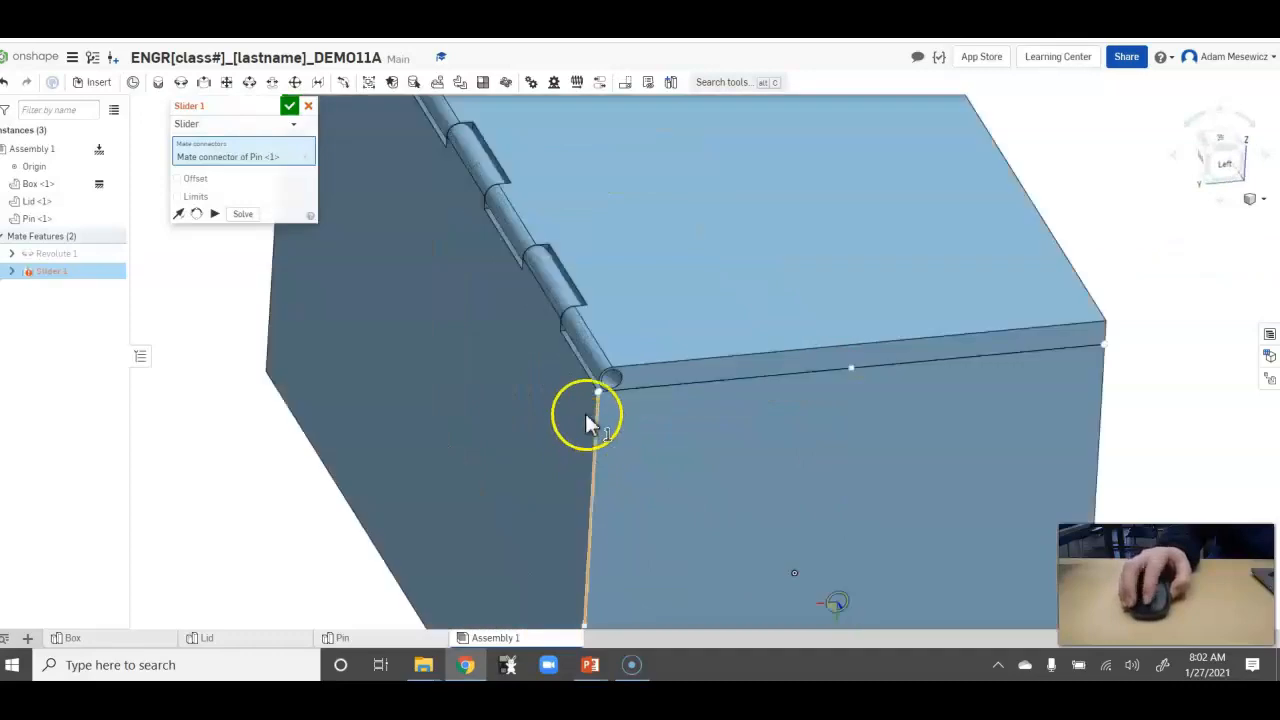
pyautogui.moveTo(565, 418); pyautogui.dragTo(547, 390, button='right')
pyautogui.scroll(8, 590, 338)
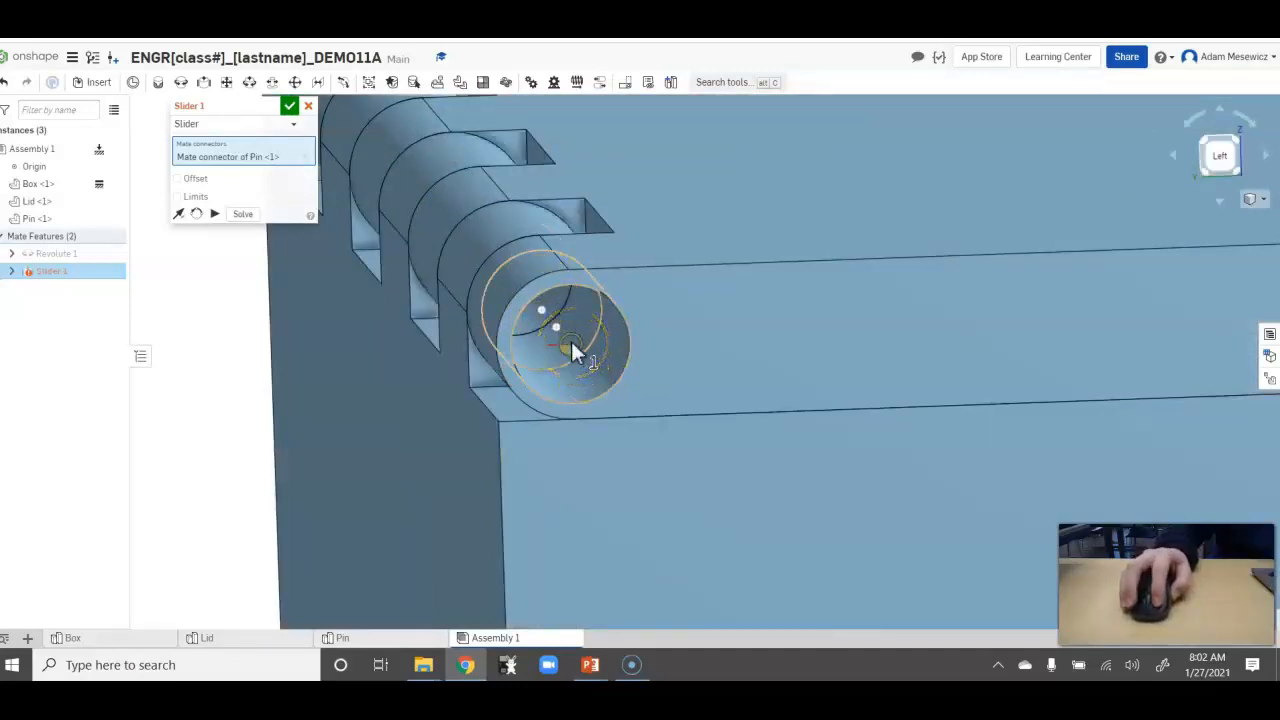
pyautogui.click(571, 341)
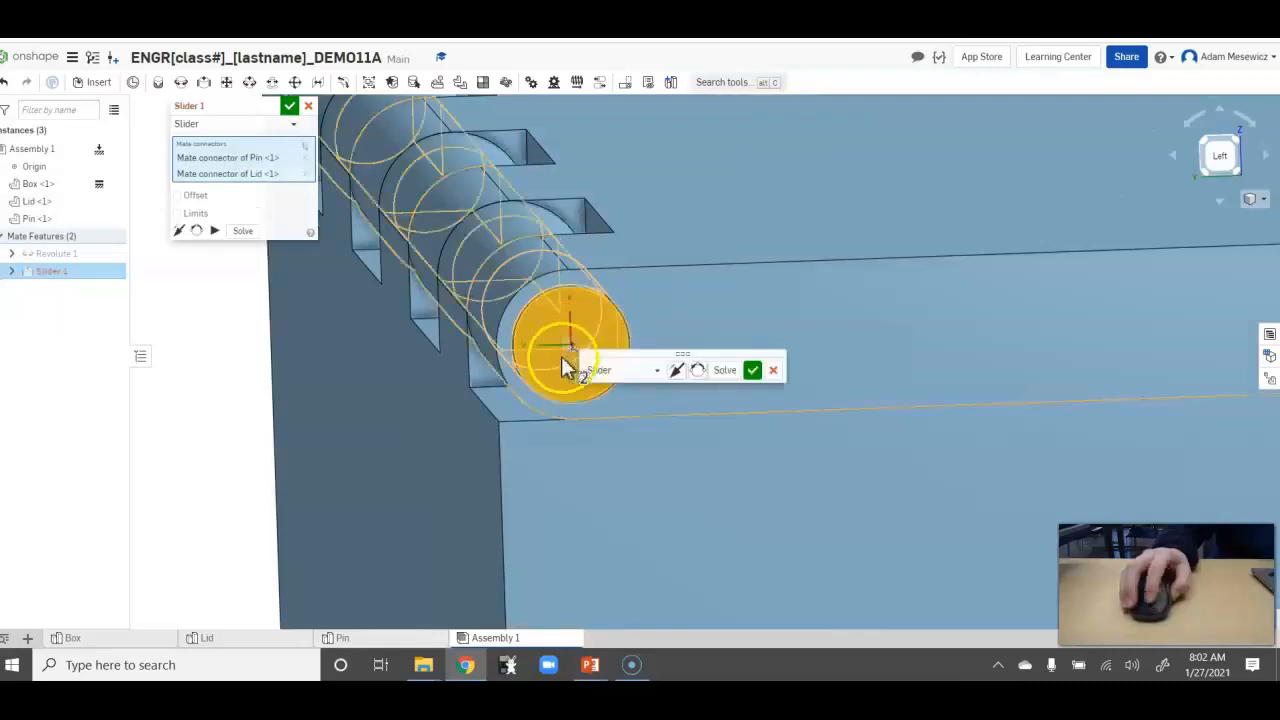
# Check the pin's placement along the hinge, accept the slider mate and dismiss the additional empty mate.
pyautogui.scroll(-4, 545, 380)
pyautogui.scroll(-3, 538, 380)
pyautogui.moveTo(426, 400); pyautogui.dragTo(456, 427, button='right')
pyautogui.scroll(-5, 455, 427)
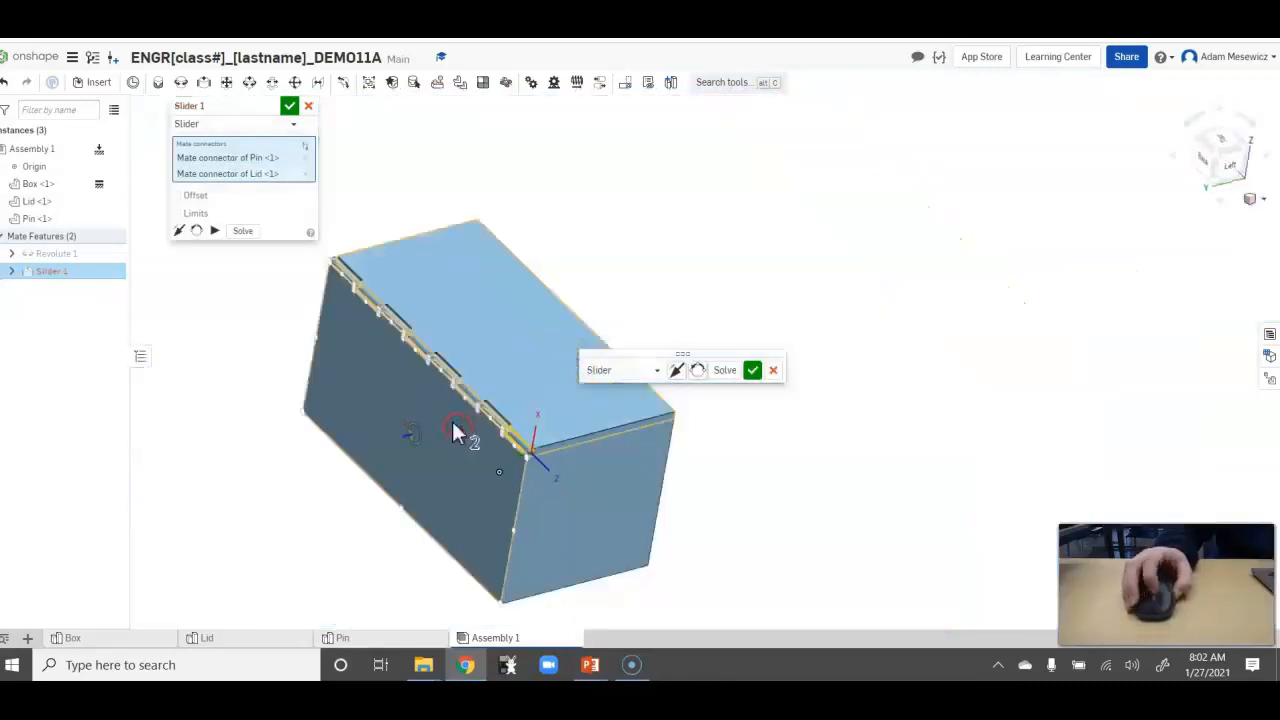
pyautogui.scroll(6, 335, 312)
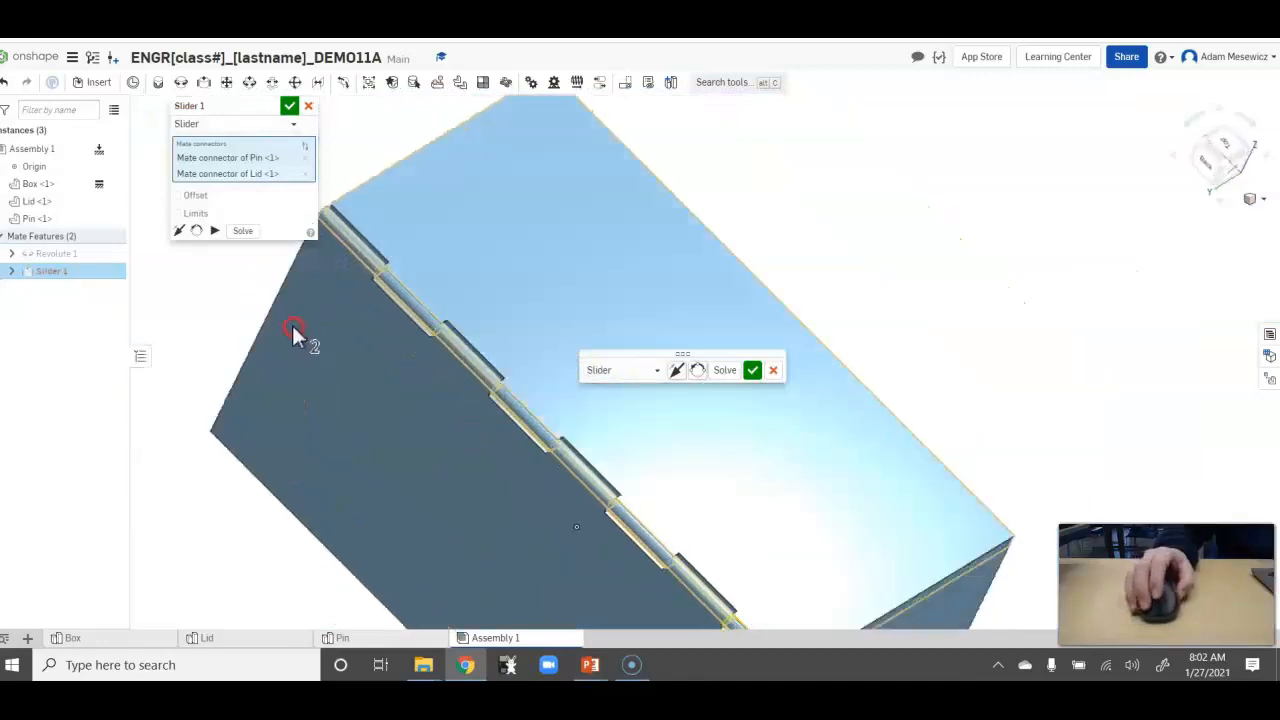
pyautogui.moveTo(292, 325); pyautogui.dragTo(288, 312, button='right')
pyautogui.scroll(-4, 375, 350)
pyautogui.scroll(3, 386, 343)
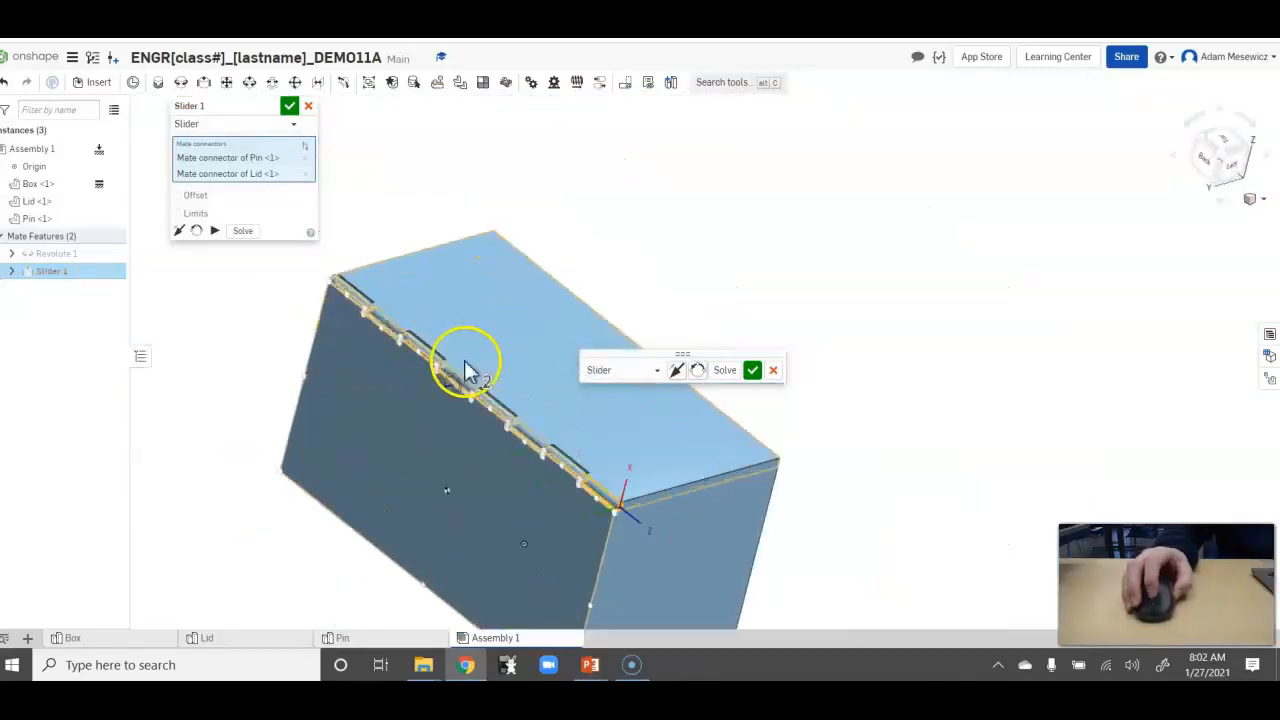
pyautogui.click(753, 371)
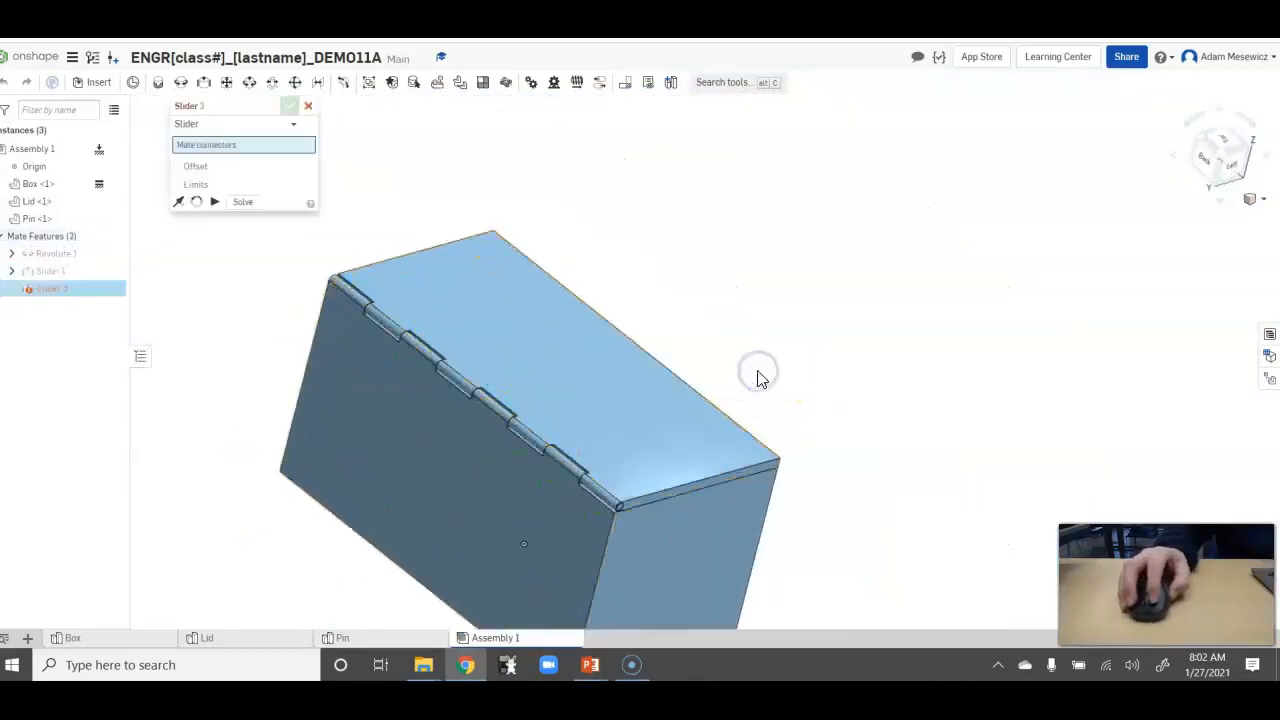
pyautogui.scroll(5, 448, 404)
pyautogui.moveTo(867, 504); pyautogui.dragTo(834, 482, button='right')
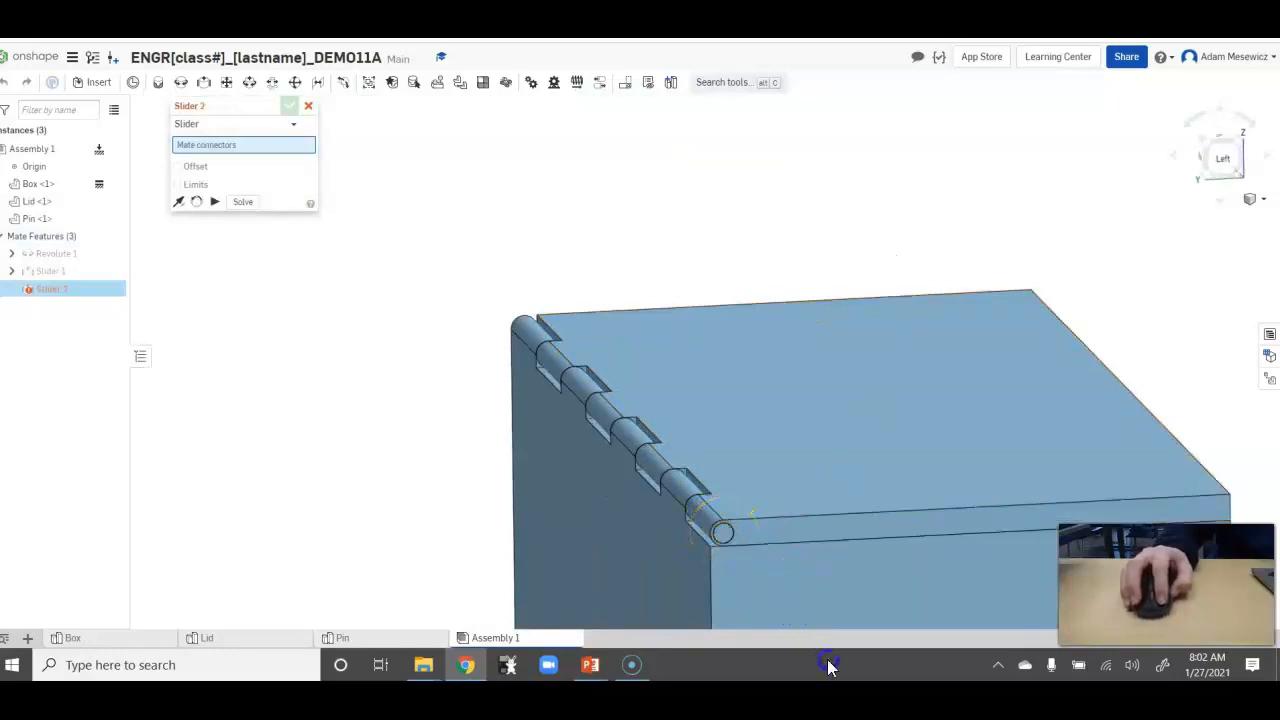
pyautogui.click(310, 108)
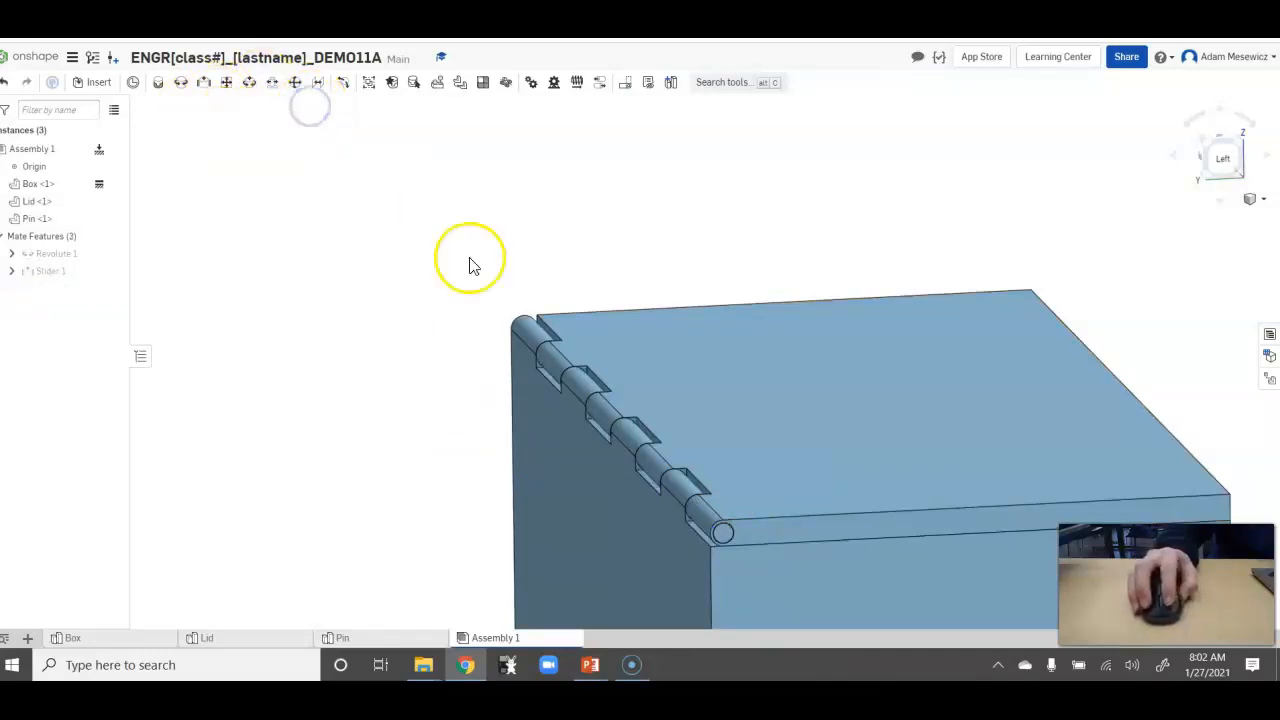
# Examine the pin's end in the hinge hole and the assembled box as a whole.
pyautogui.scroll(2, 708, 537)
pyautogui.scroll(2, 712, 555)
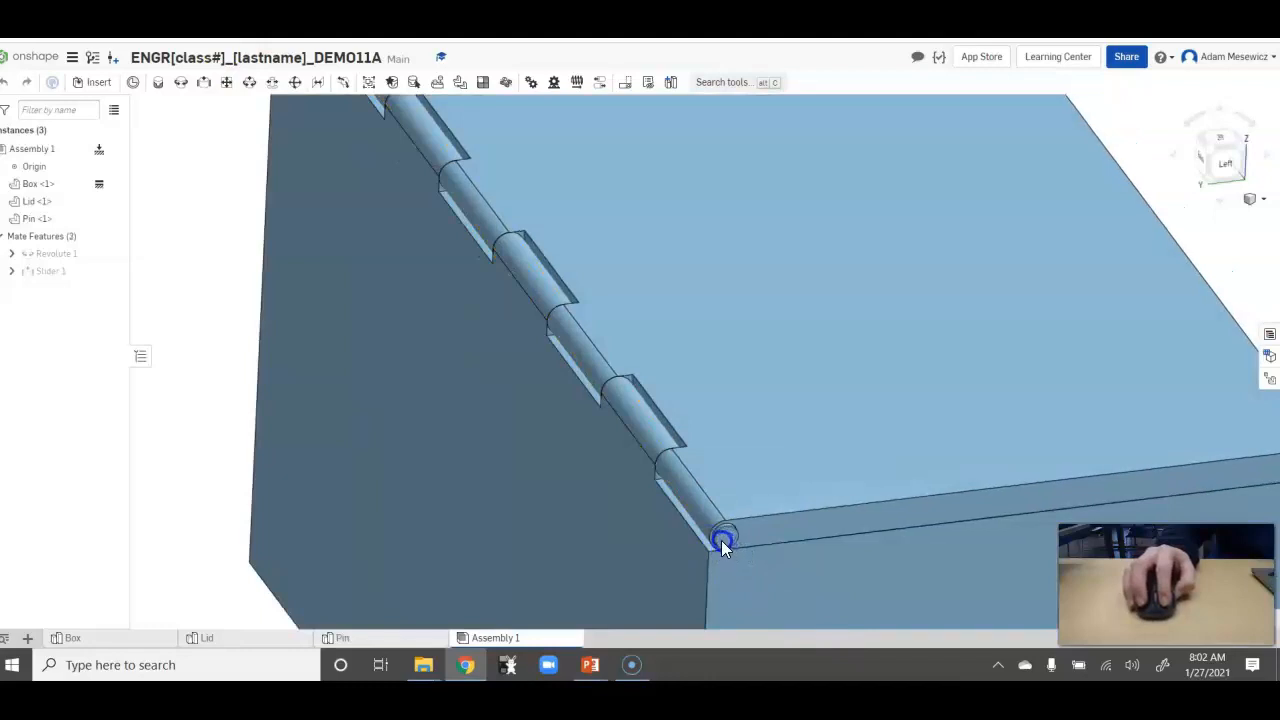
pyautogui.scroll(-5, 718, 540)
pyautogui.moveTo(720, 377); pyautogui.dragTo(803, 540)
pyautogui.scroll(-5, 800, 542)
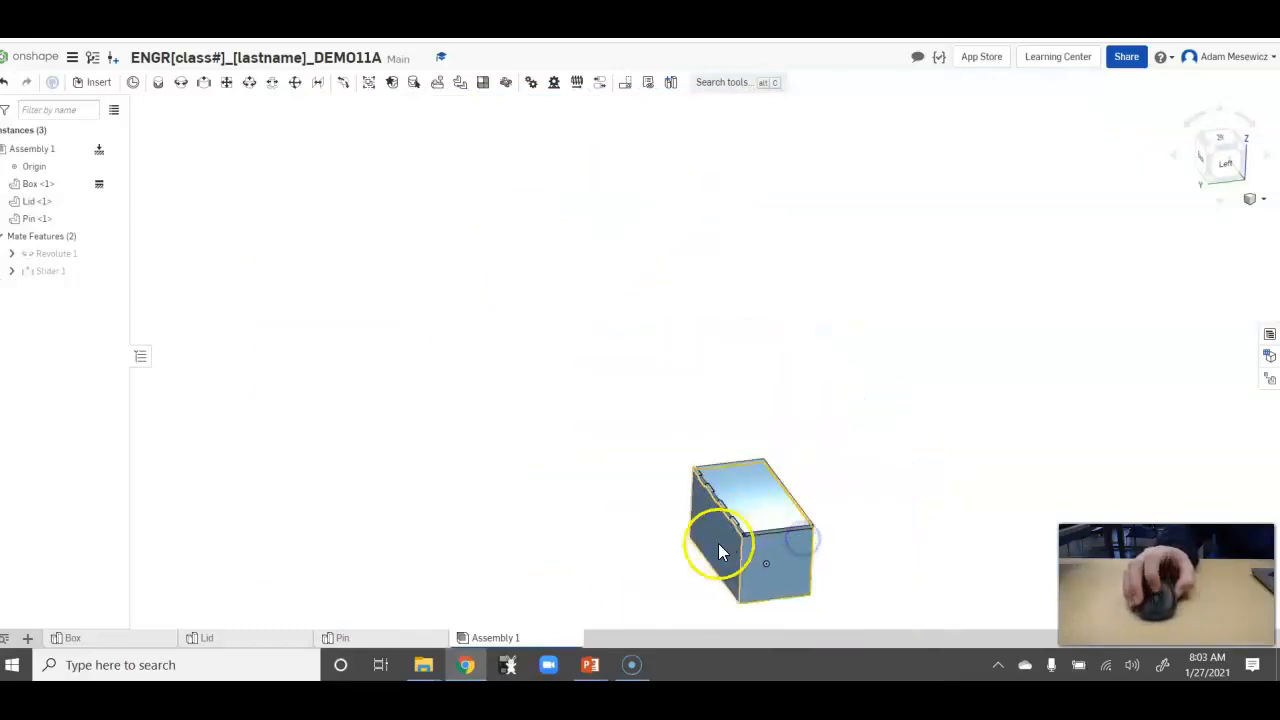
pyautogui.moveTo(817, 535); pyautogui.dragTo(799, 563, button='right')
pyautogui.scroll(3, 805, 590)
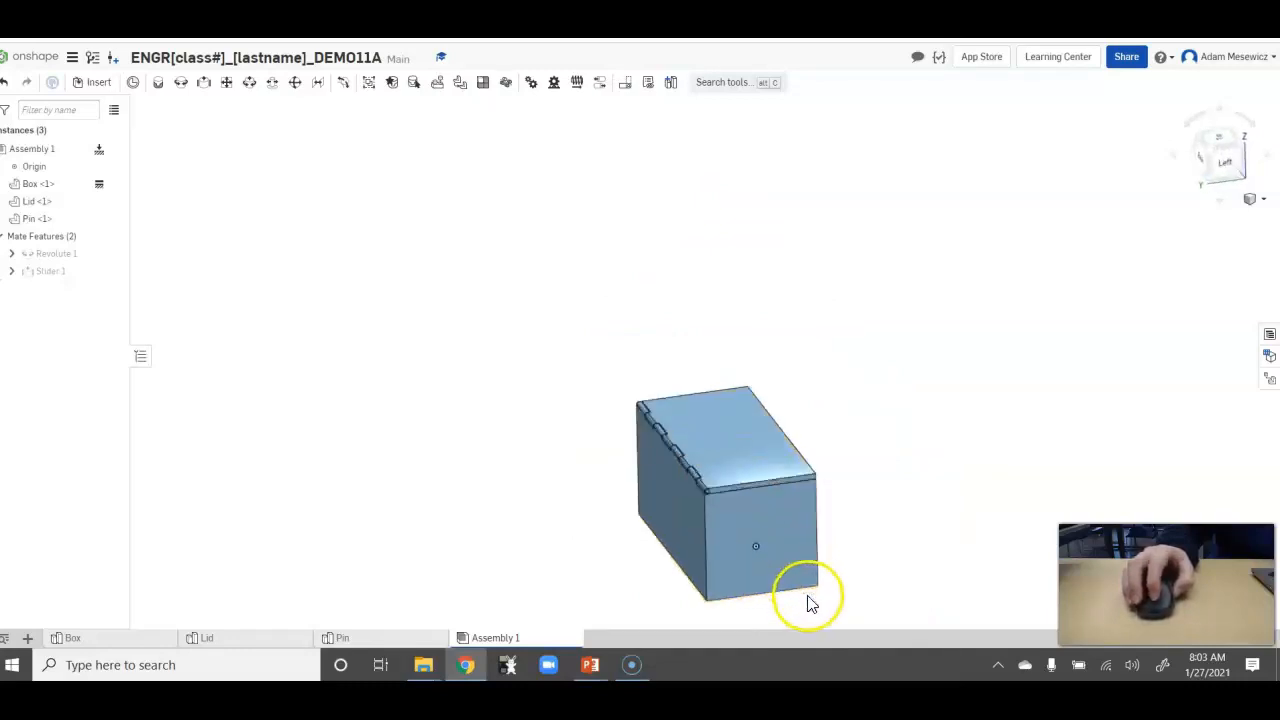
pyautogui.scroll(1, 749, 497)
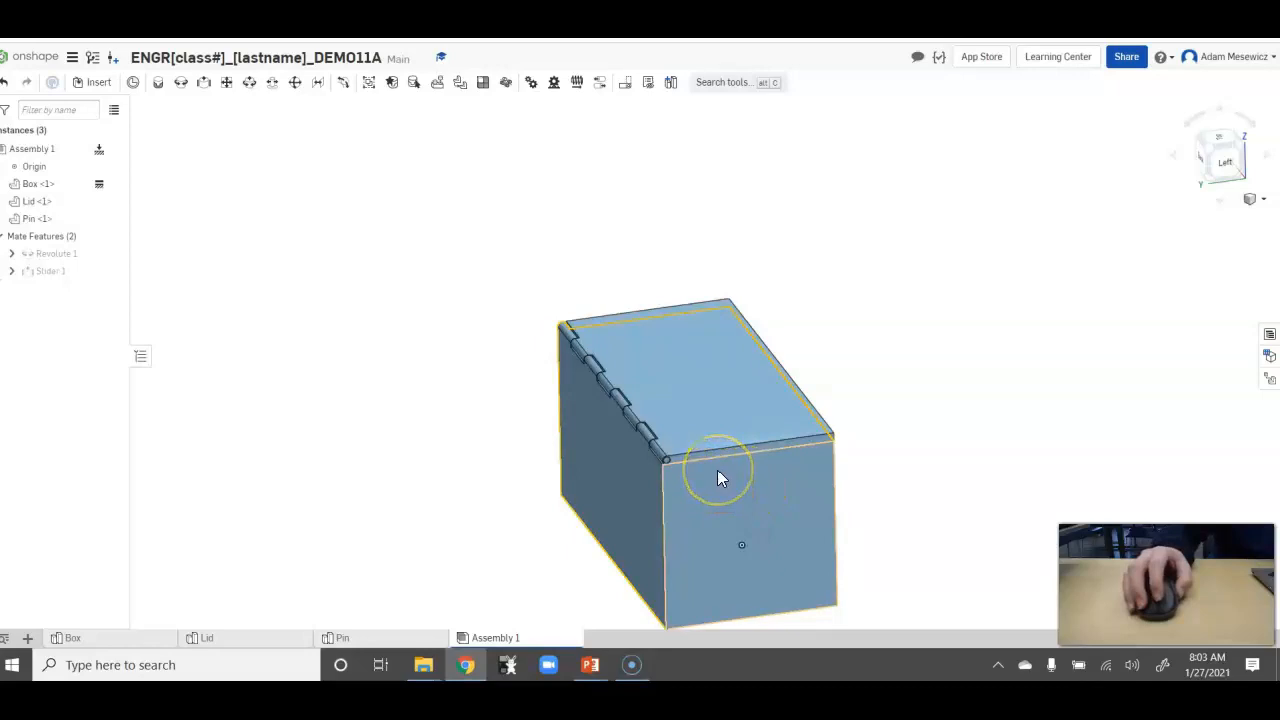
# Swing the lid slightly open by hand with the pin fitted and view the hinge from above.
pyautogui.moveTo(718, 470); pyautogui.dragTo(684, 389)
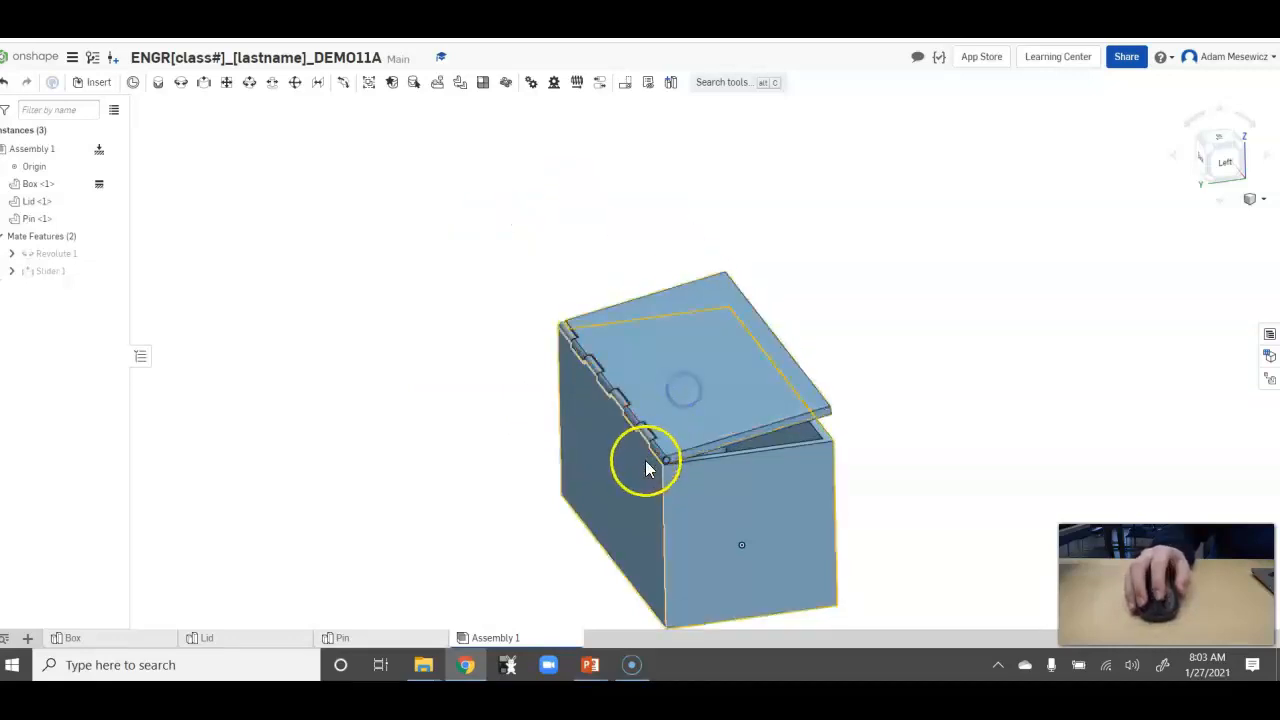
pyautogui.scroll(-4, 647, 465)
pyautogui.moveTo(524, 386); pyautogui.dragTo(530, 437, button='right')
pyautogui.scroll(4, 652, 505)
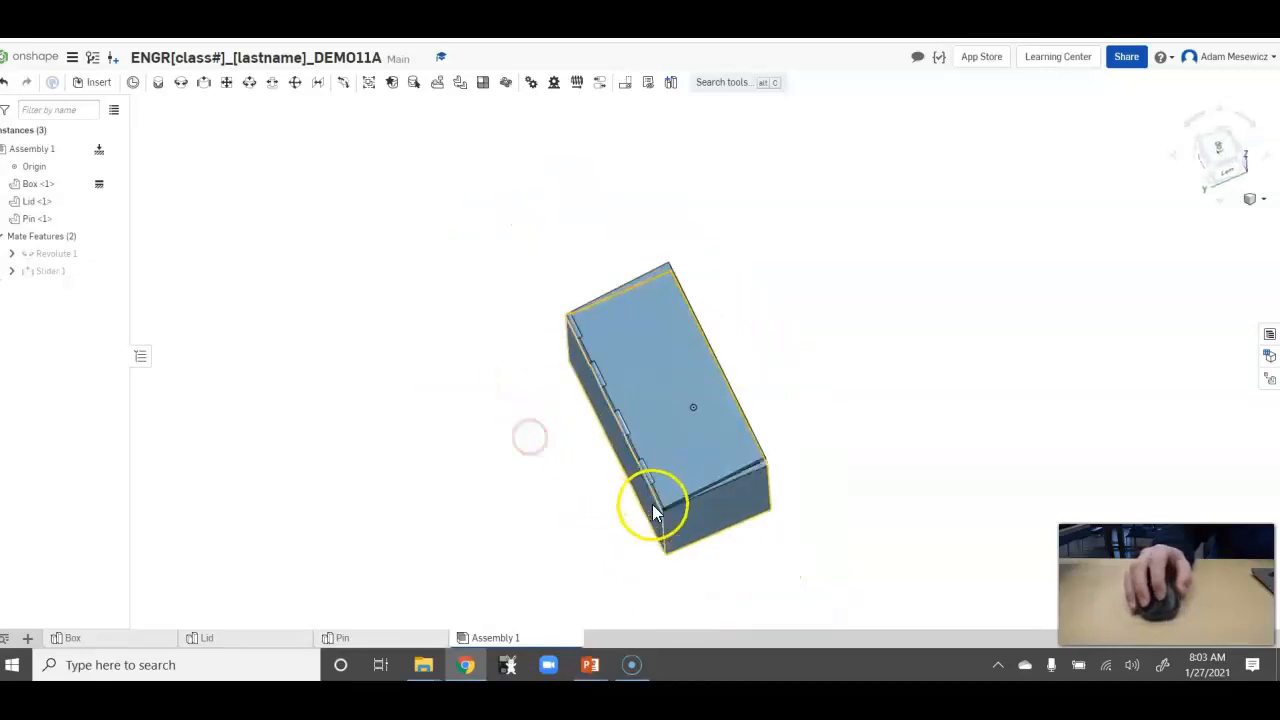